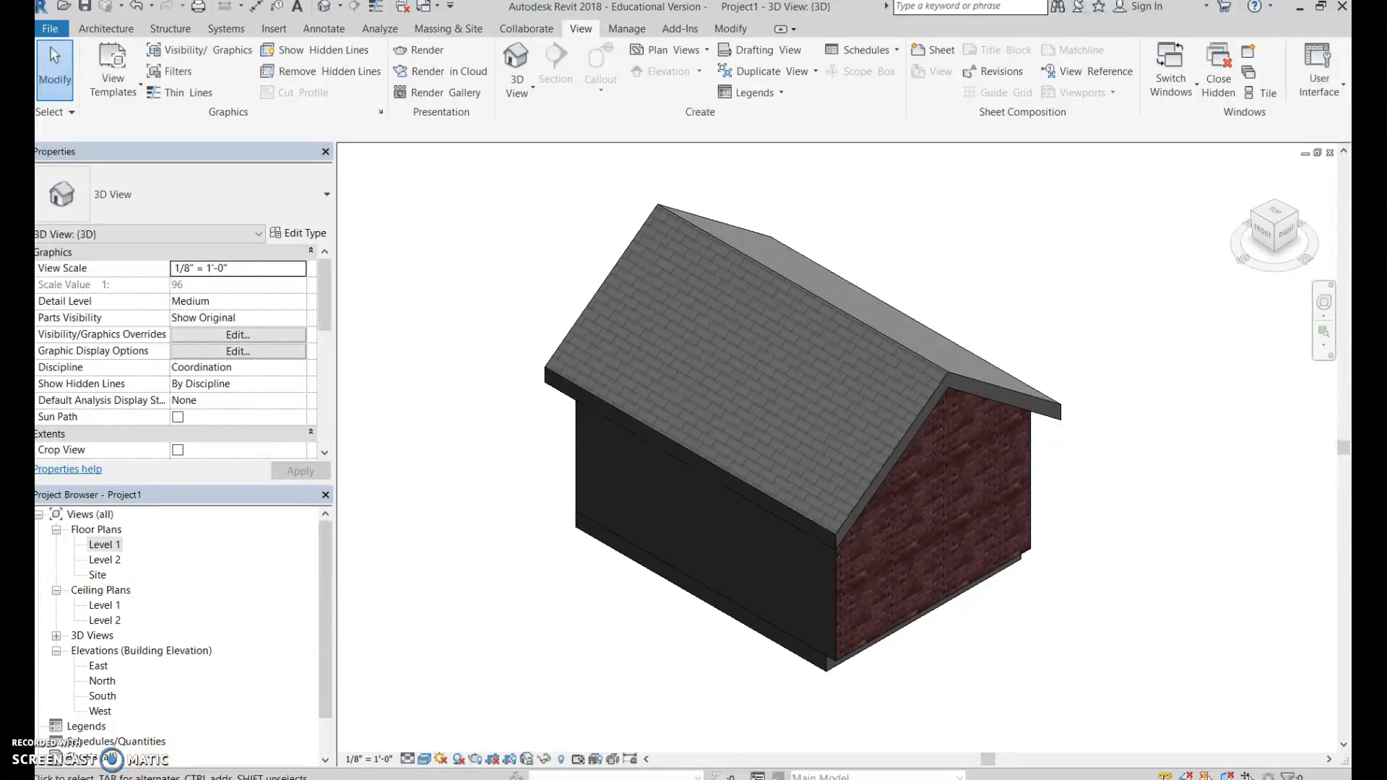
Duplicate the front gable wall's Exterior - Brick on Mtl. Stud type and name the new type Siding
left_click(1026, 507)
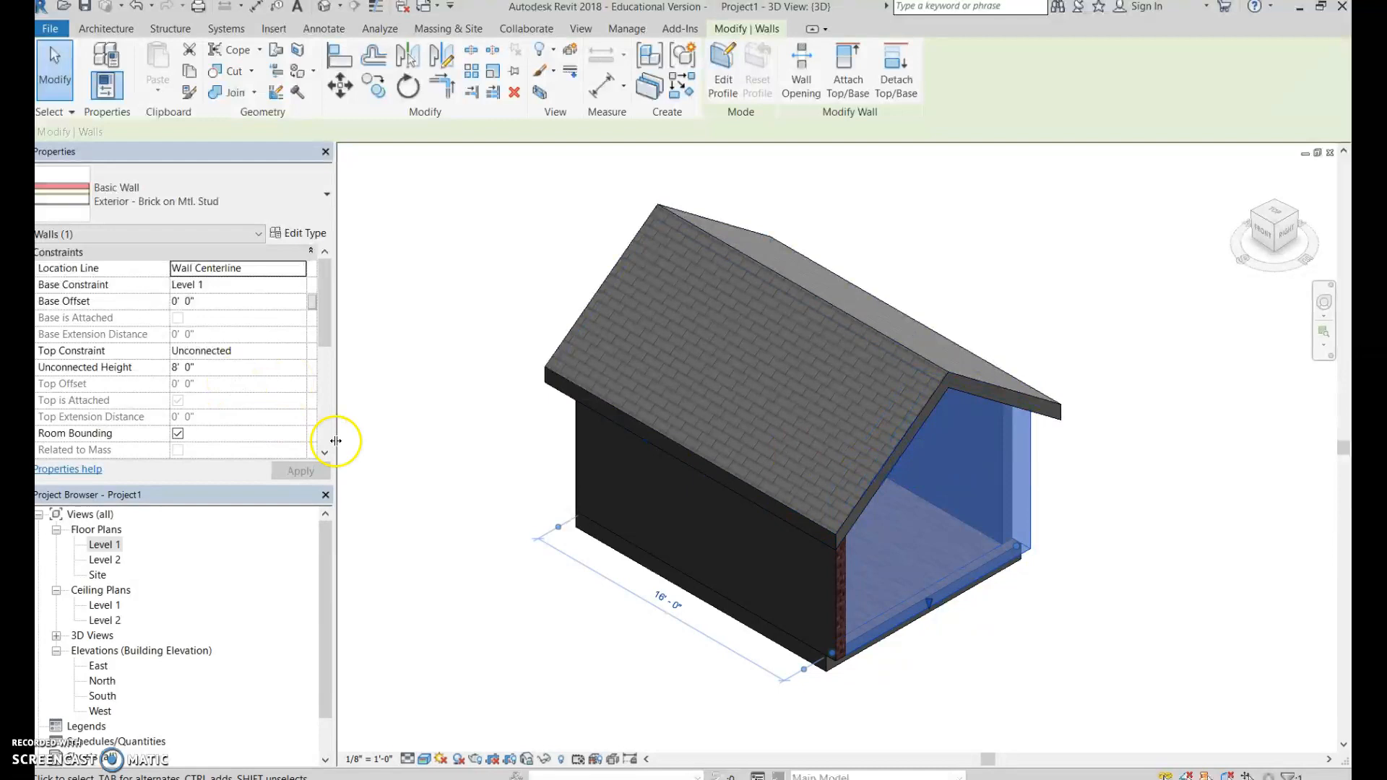
left_click(317, 236)
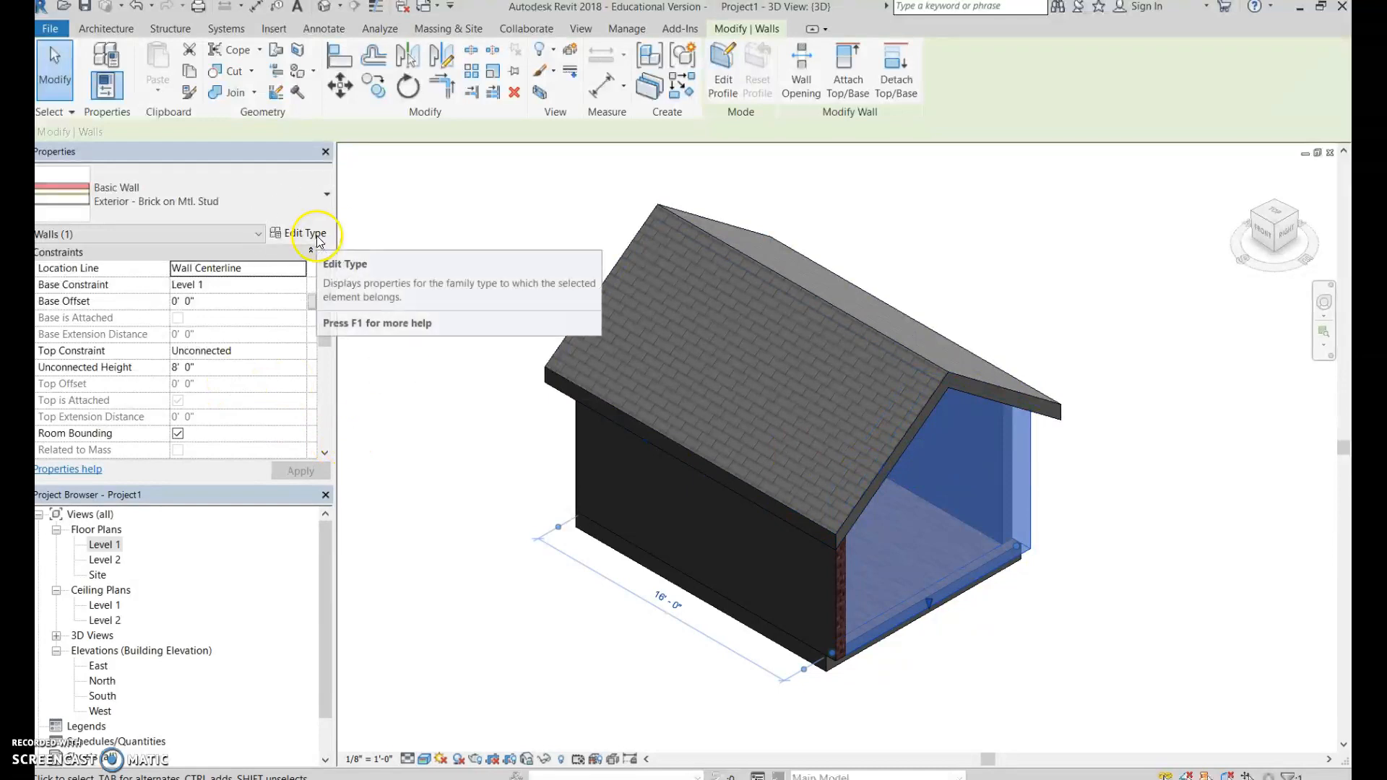
left_click(316, 235)
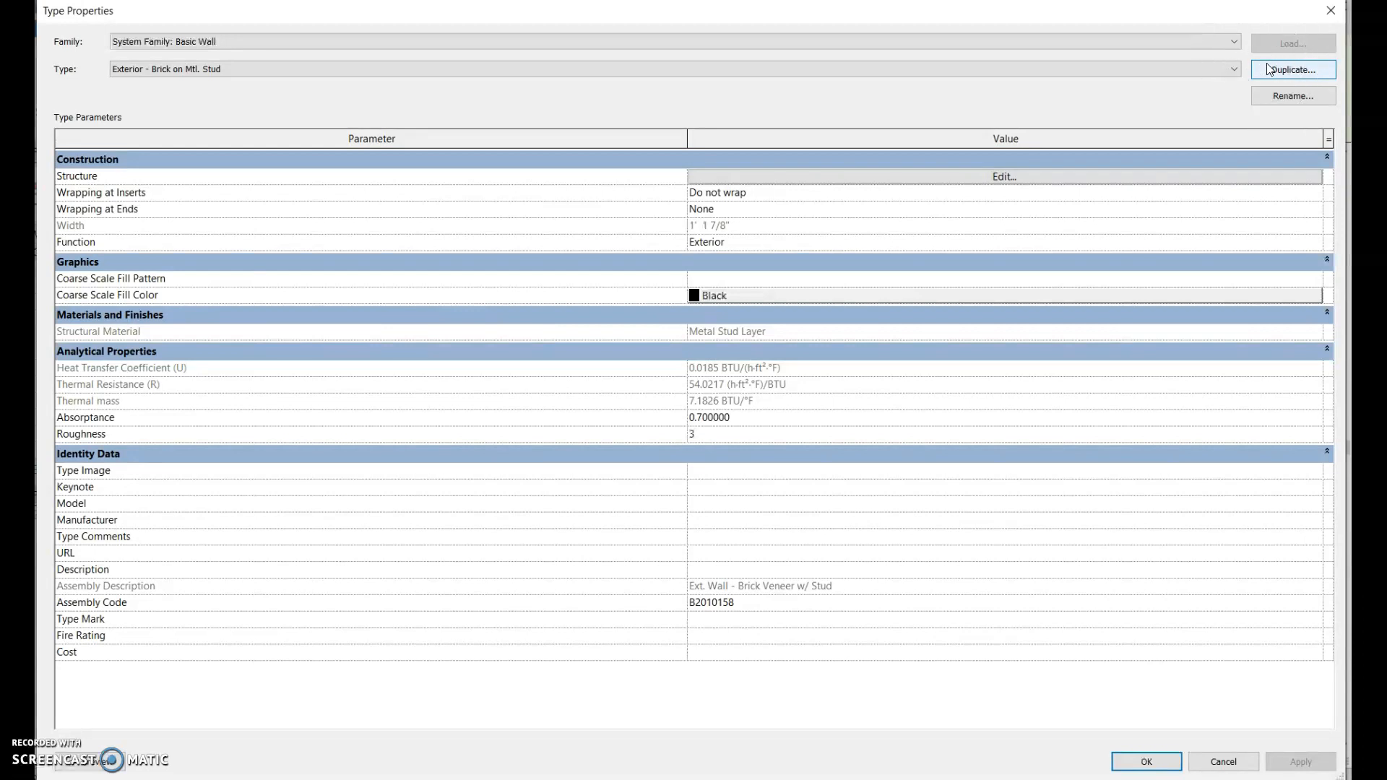
left_click(241, 69)
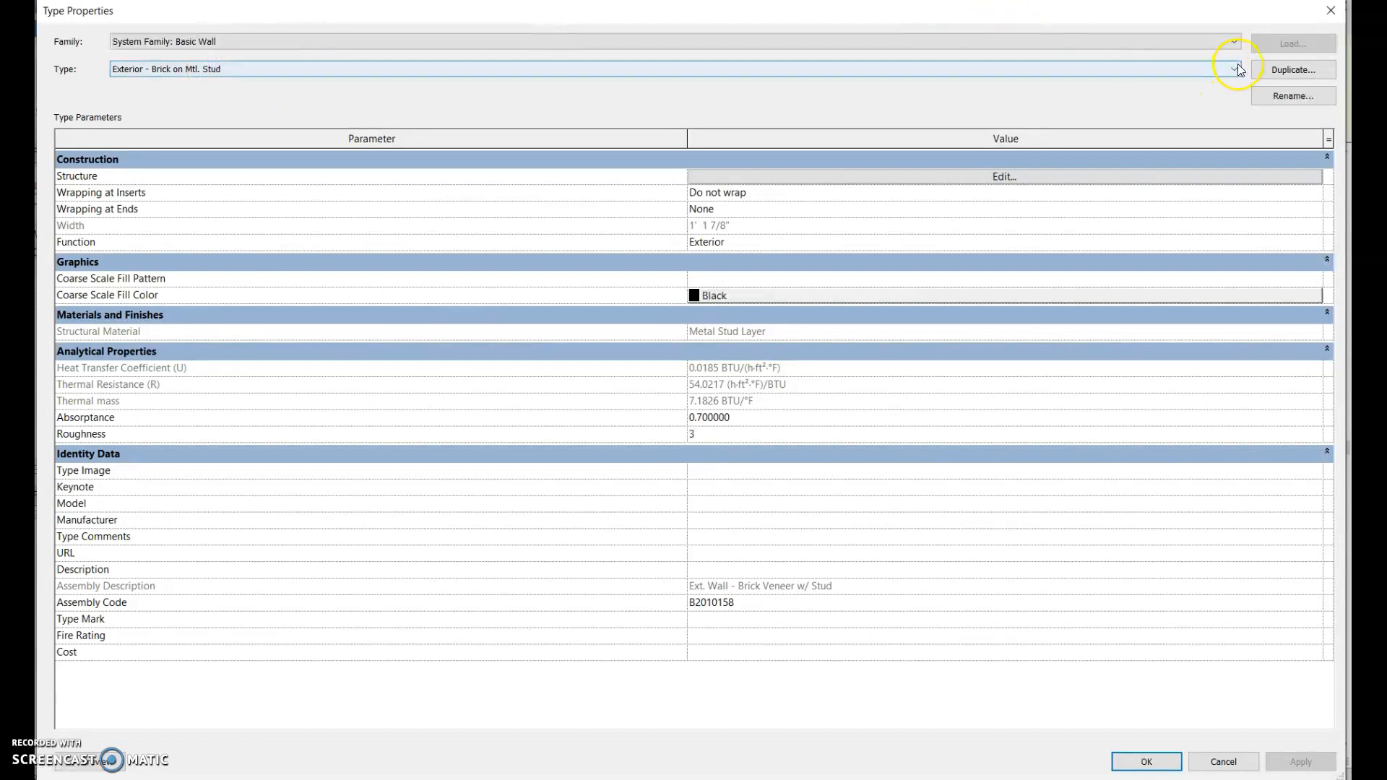
left_click(1314, 81)
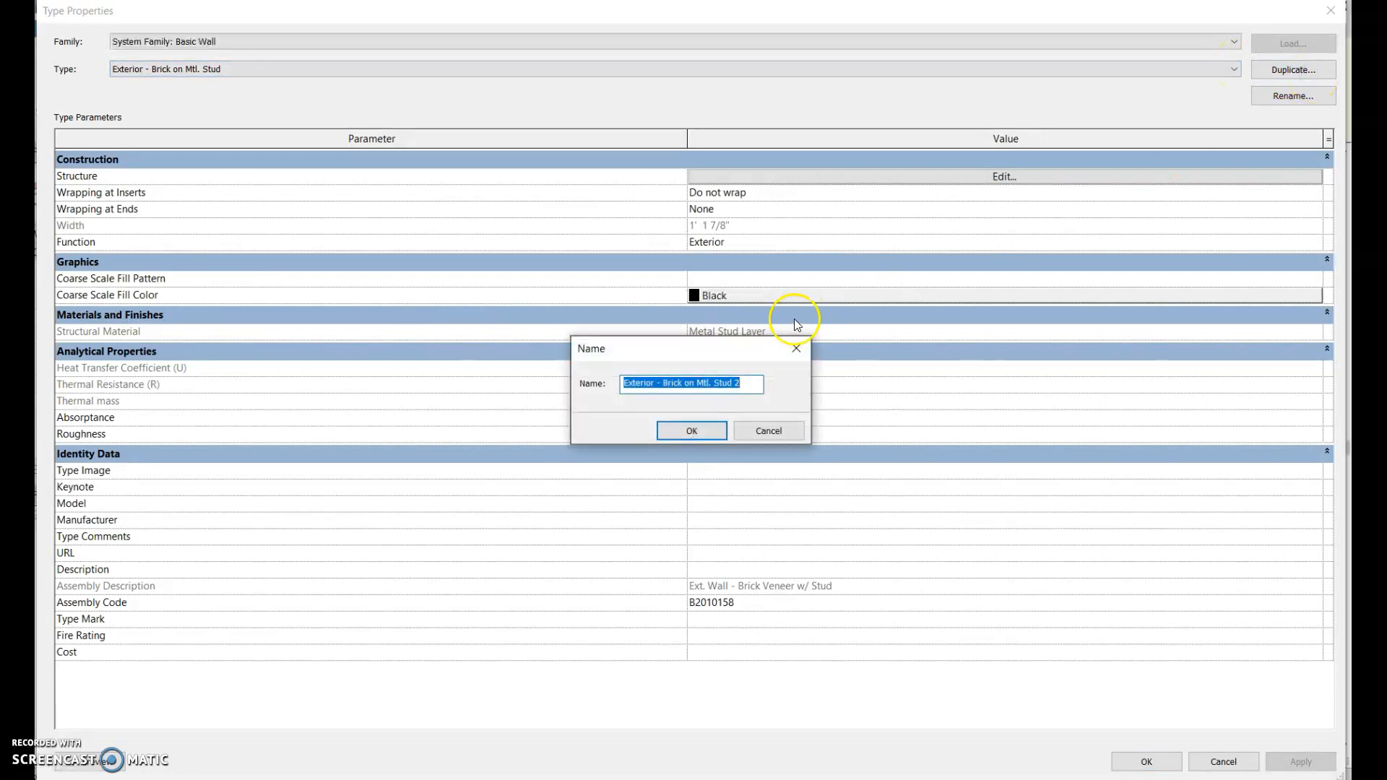
type("Siding")
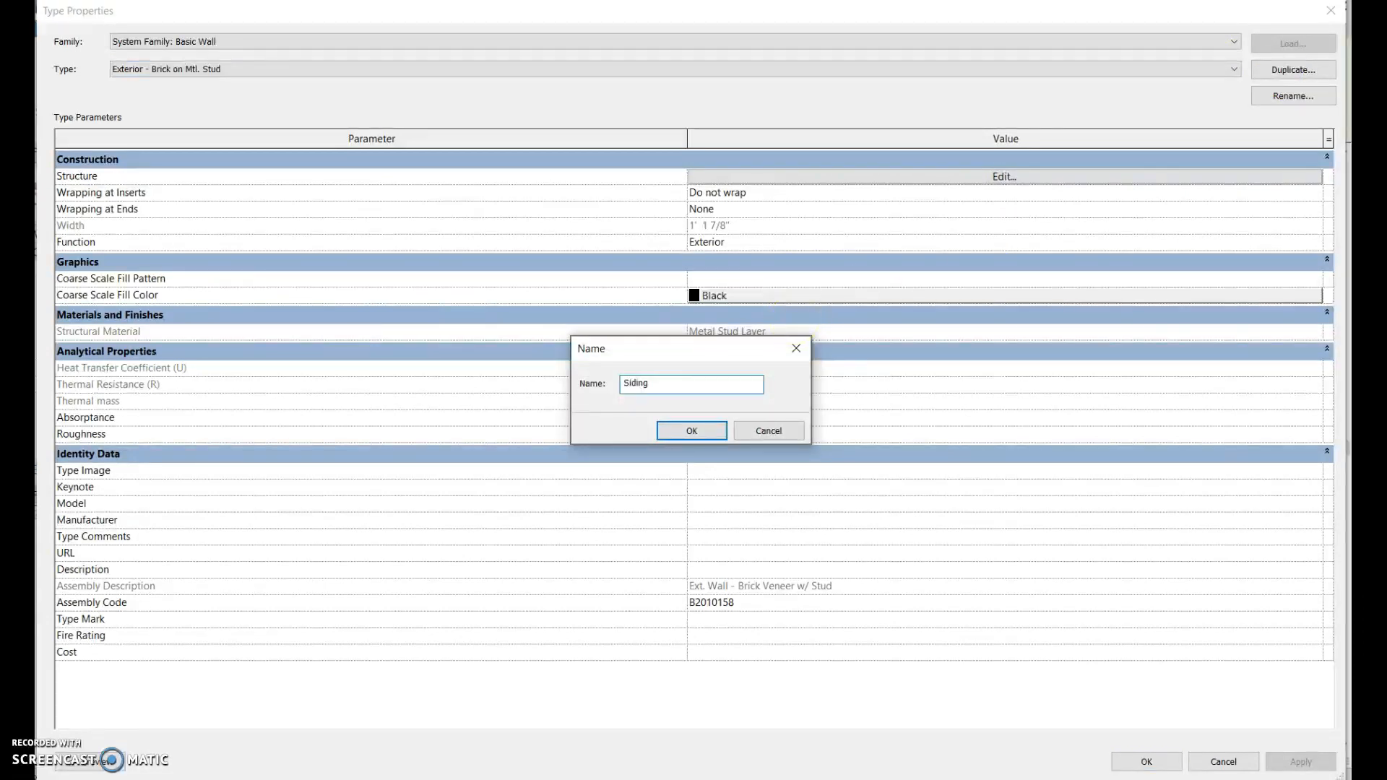
left_click(712, 434)
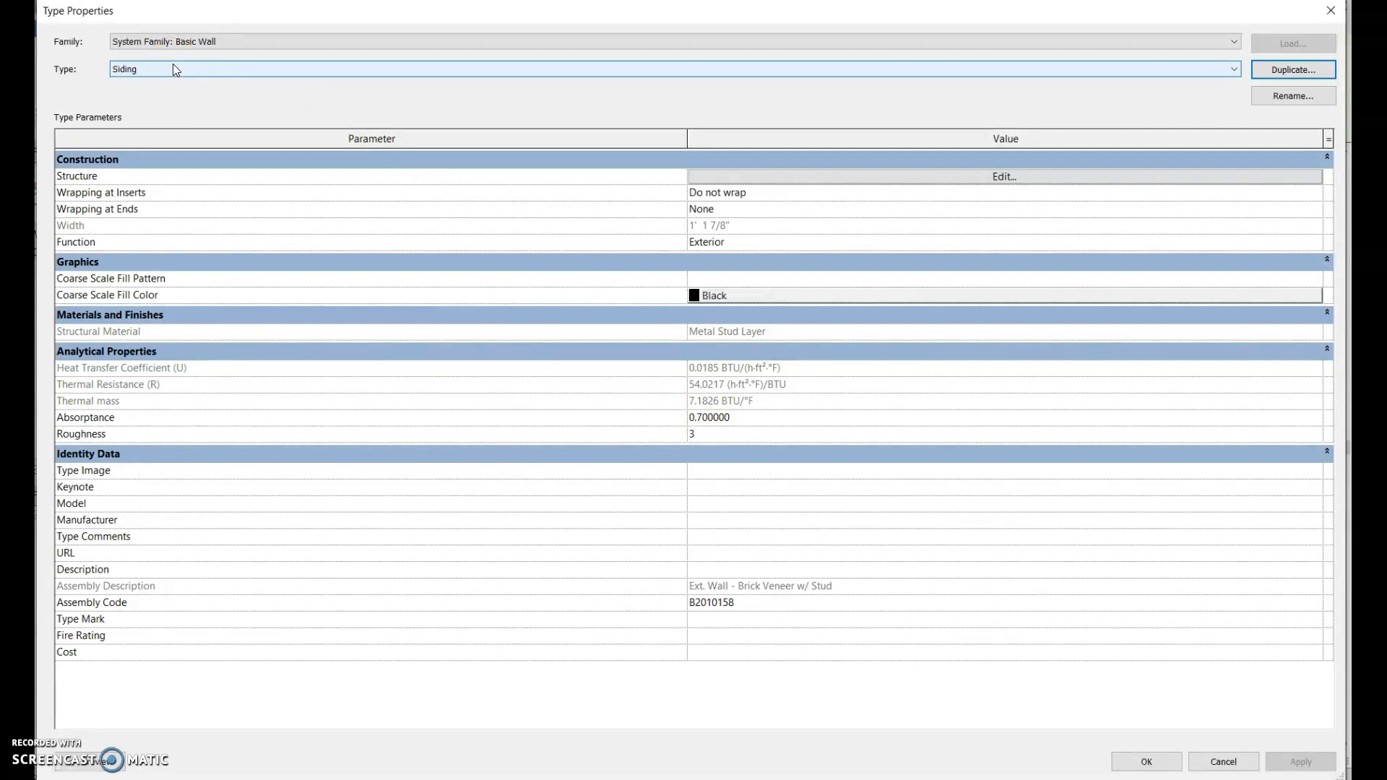
Open the Siding type's layer structure for editing and show its section preview beside the layer table
left_click(898, 180)
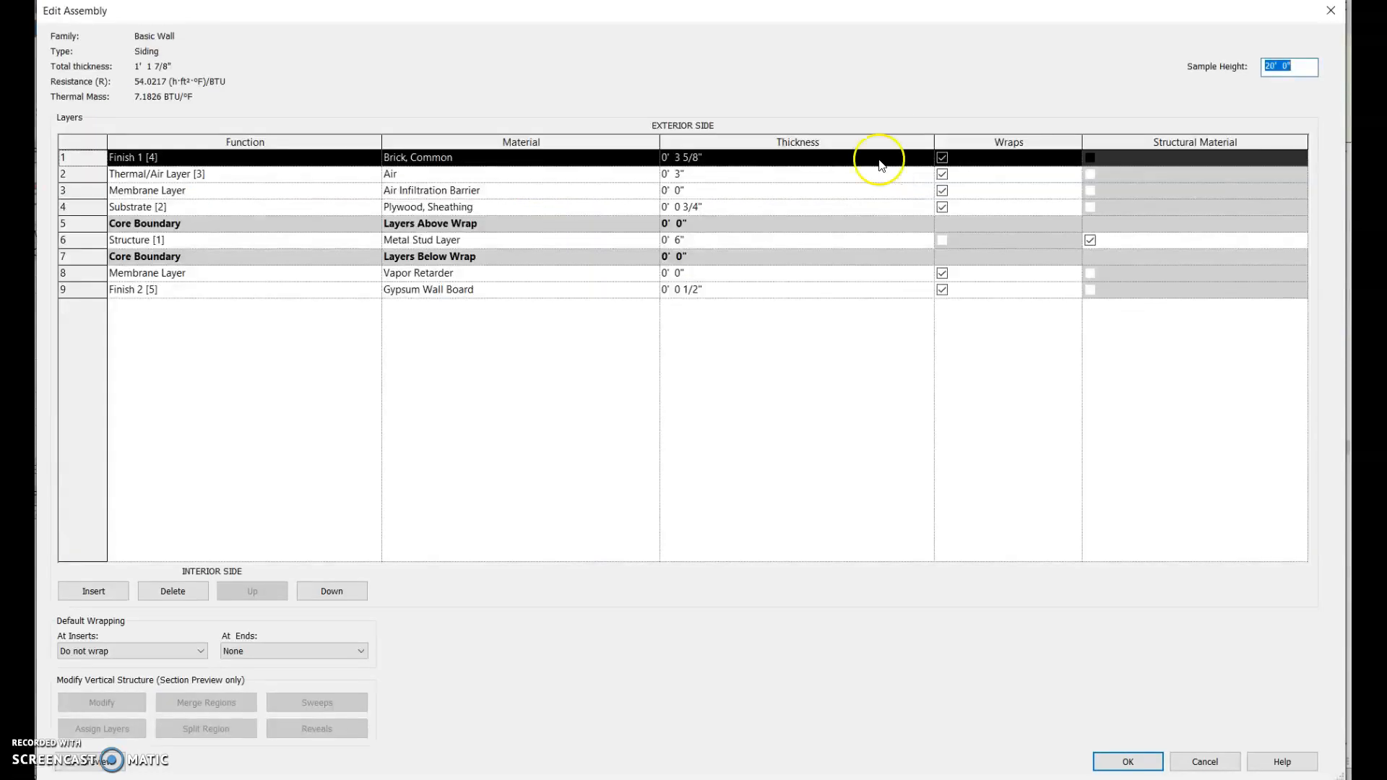
left_click_drag(58, 18, 636, 237)
left_click_drag(801, 251, 788, 140)
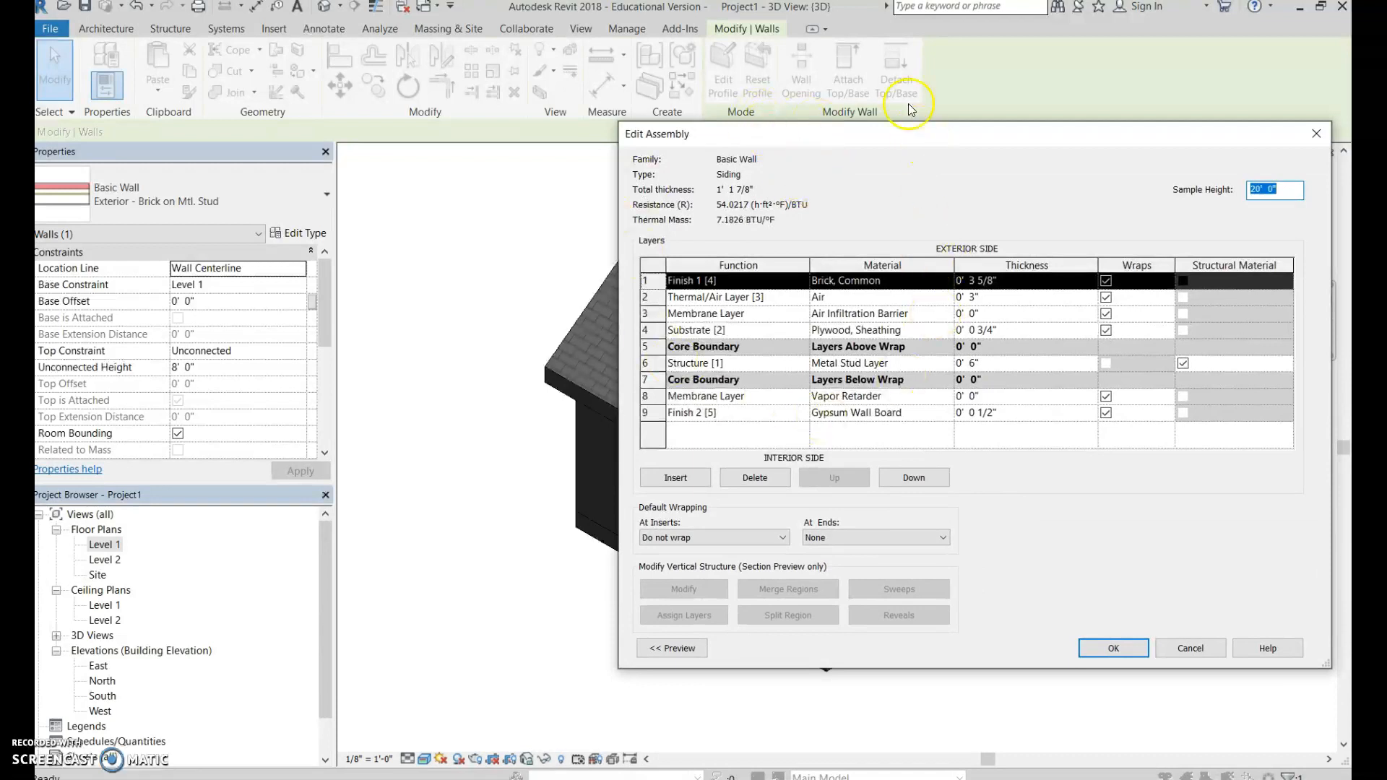
left_click(685, 648)
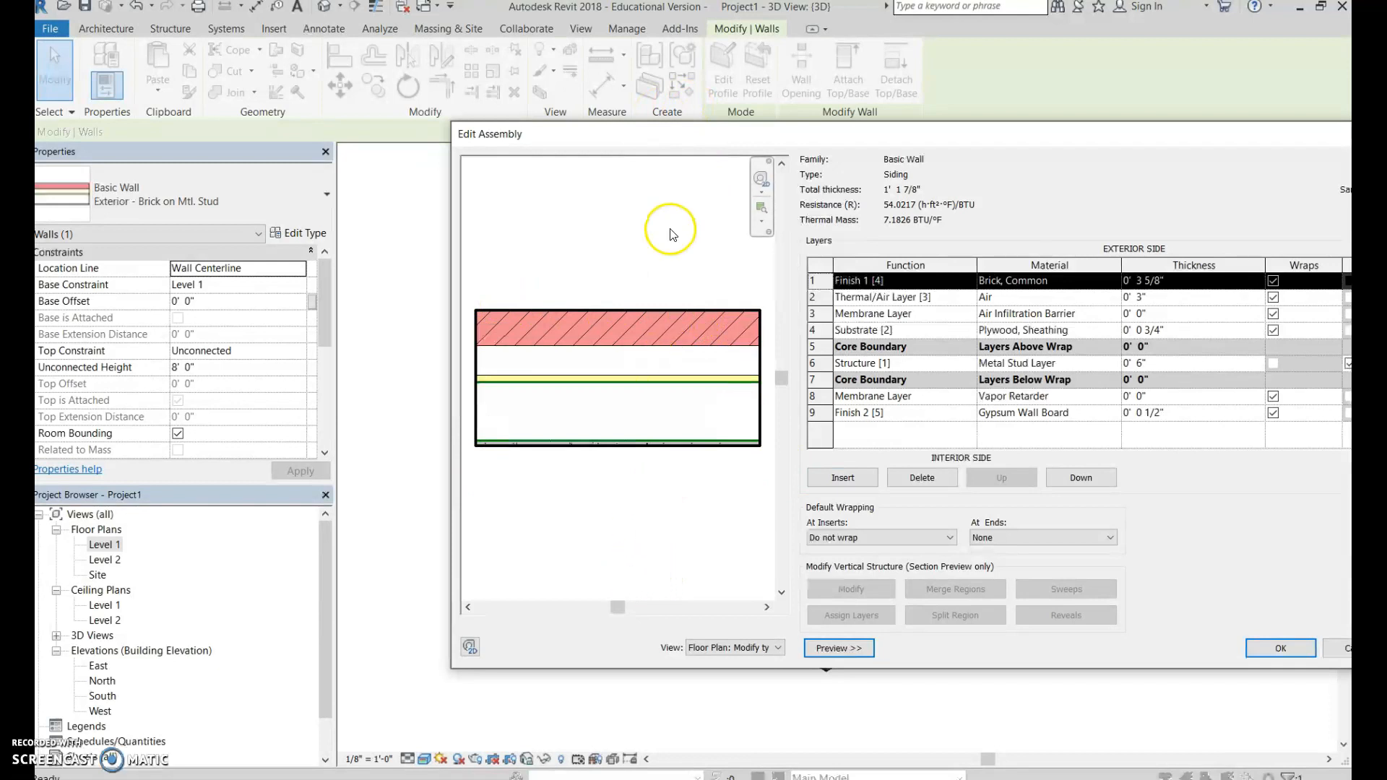
left_click_drag(805, 130, 628, 141)
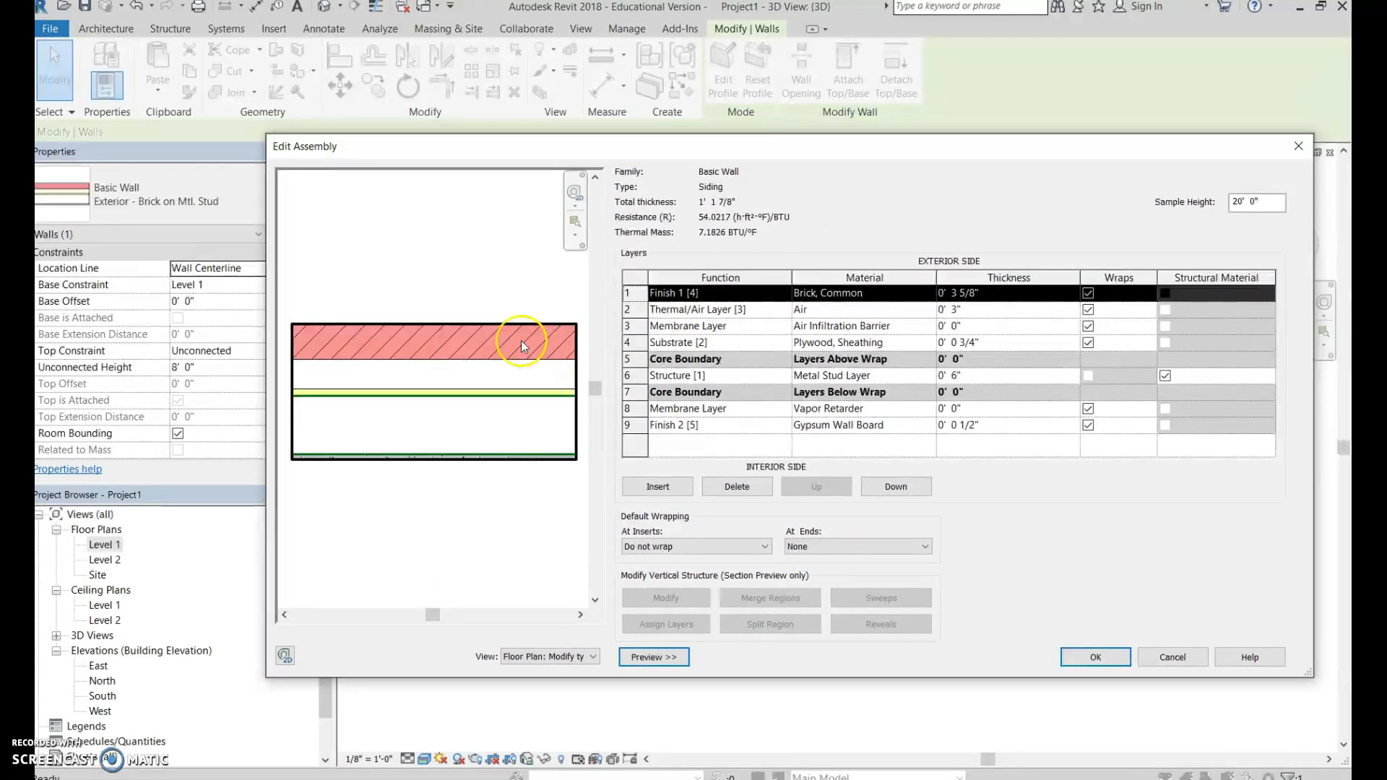
Browse materials for the exterior Finish 1 [4] layer, filtering the project materials to Wood
left_click(905, 297)
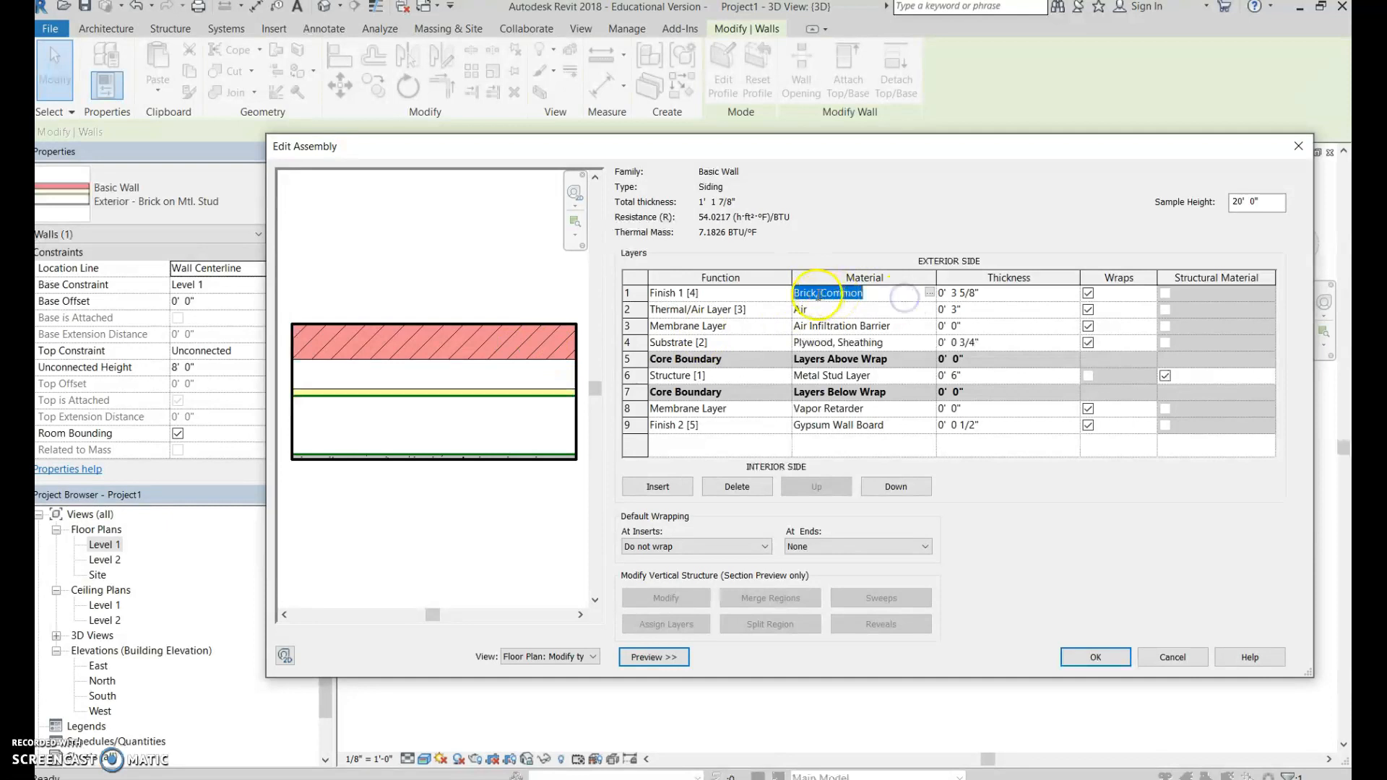
left_click(930, 294)
left_click(930, 294)
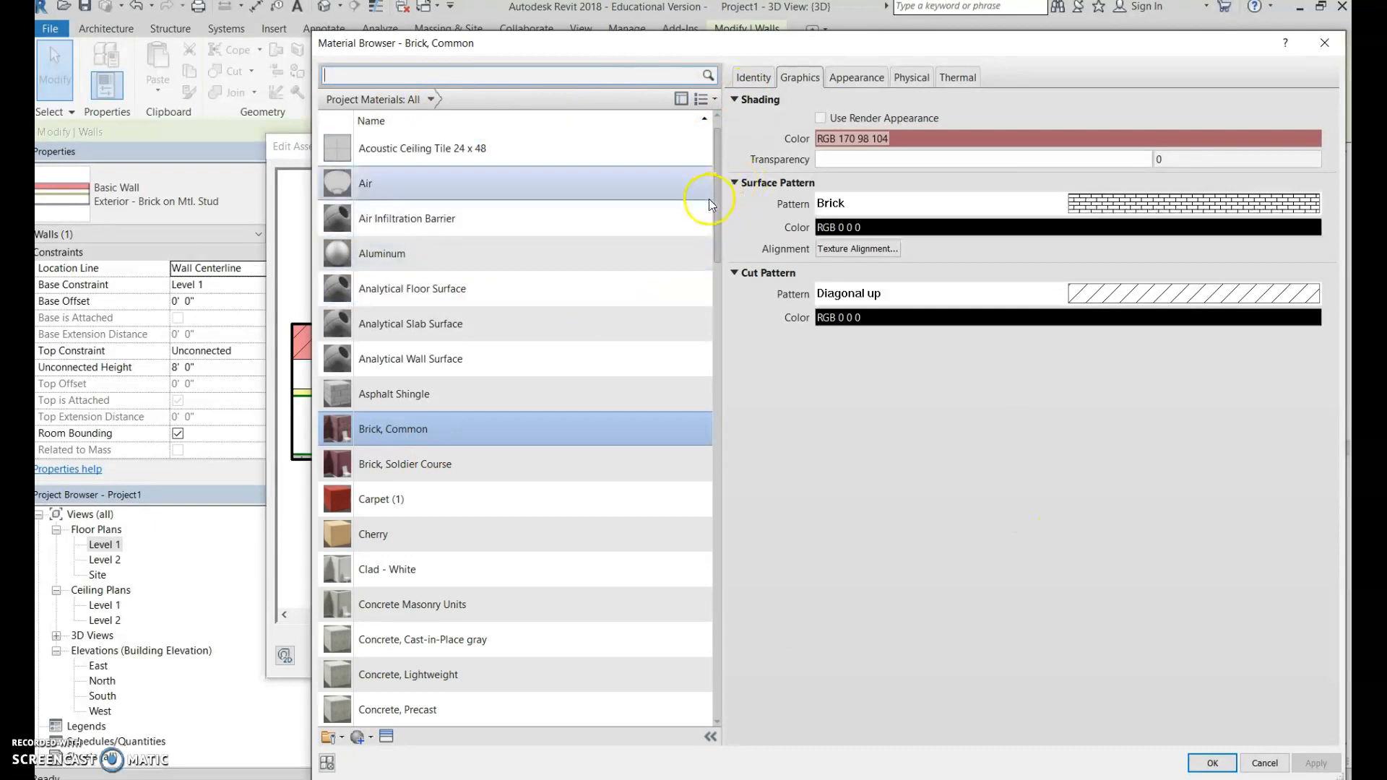
left_click(430, 101)
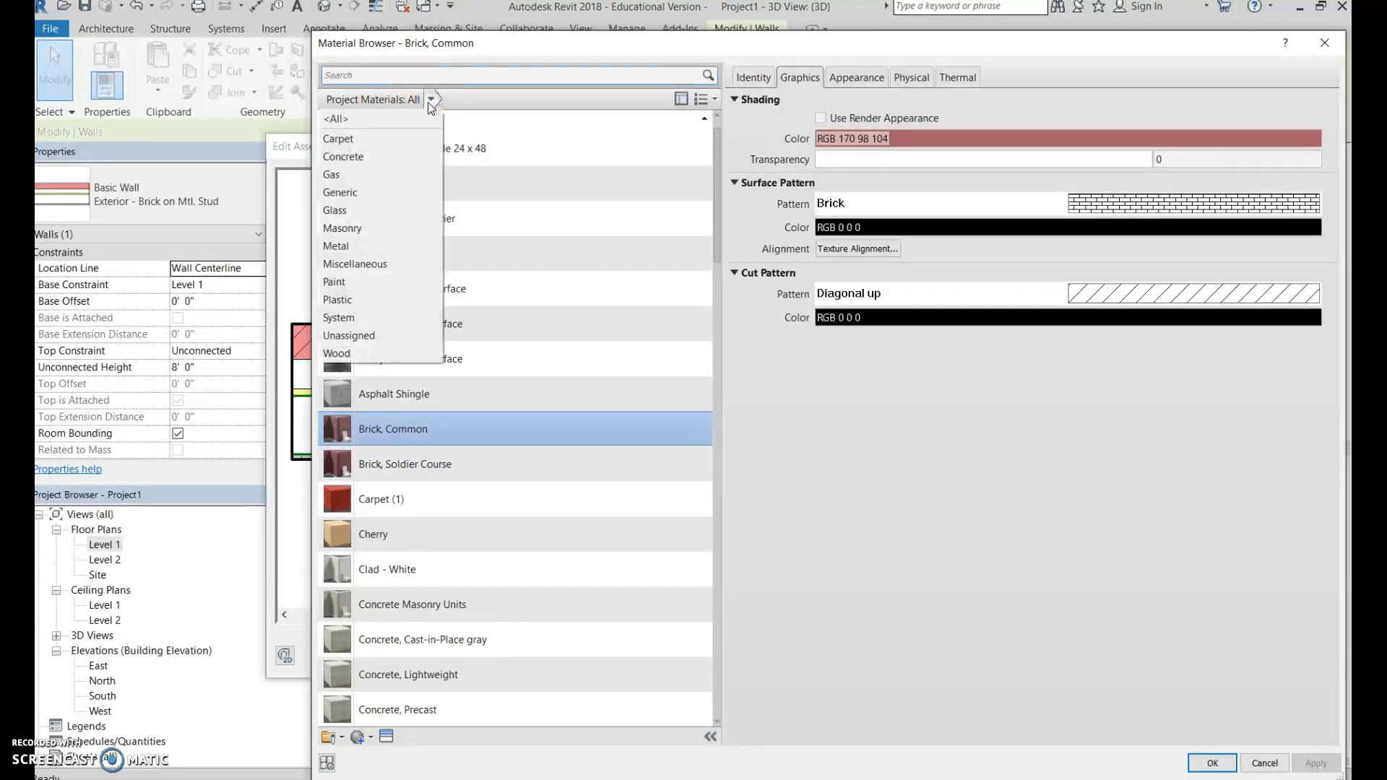
left_click(417, 356)
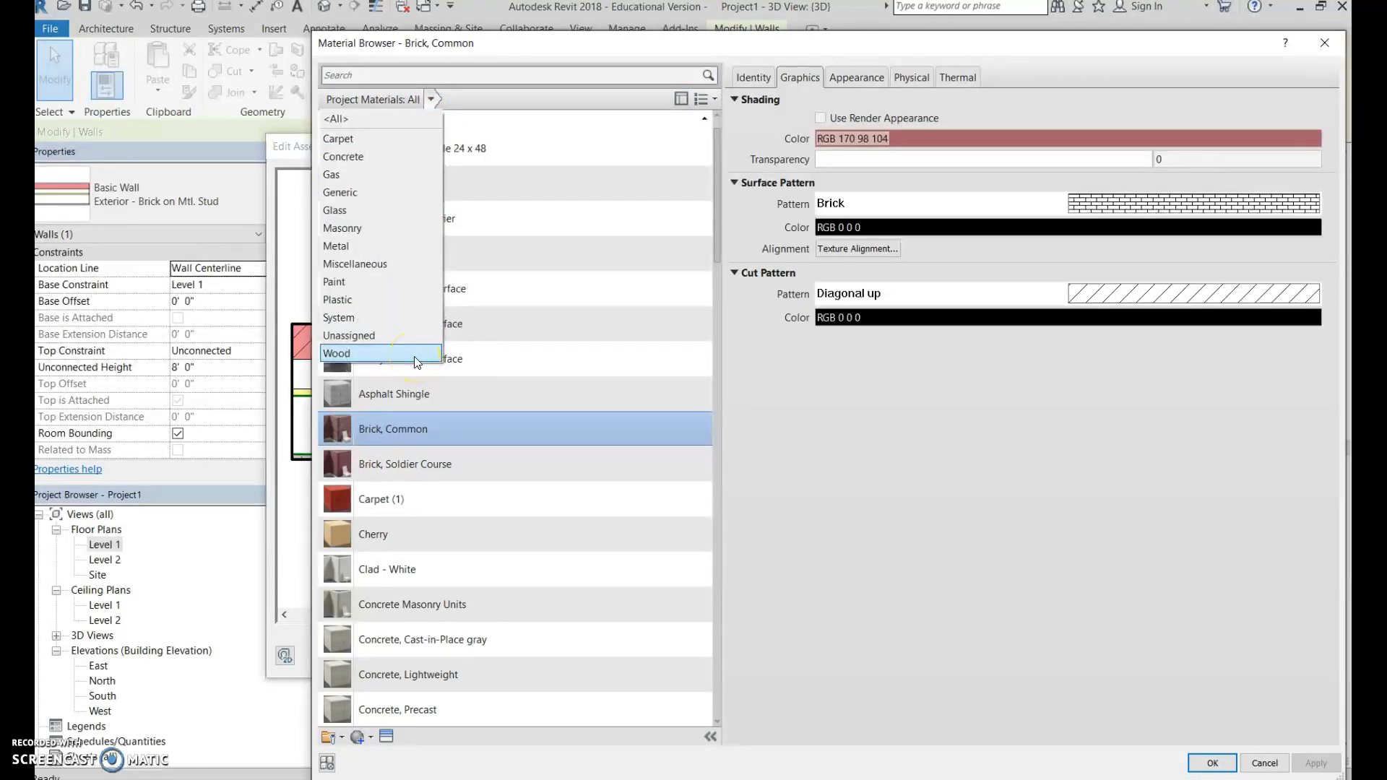
Duplicate the Plywood, Sheathing material and name the copy Siding
left_click(434, 164)
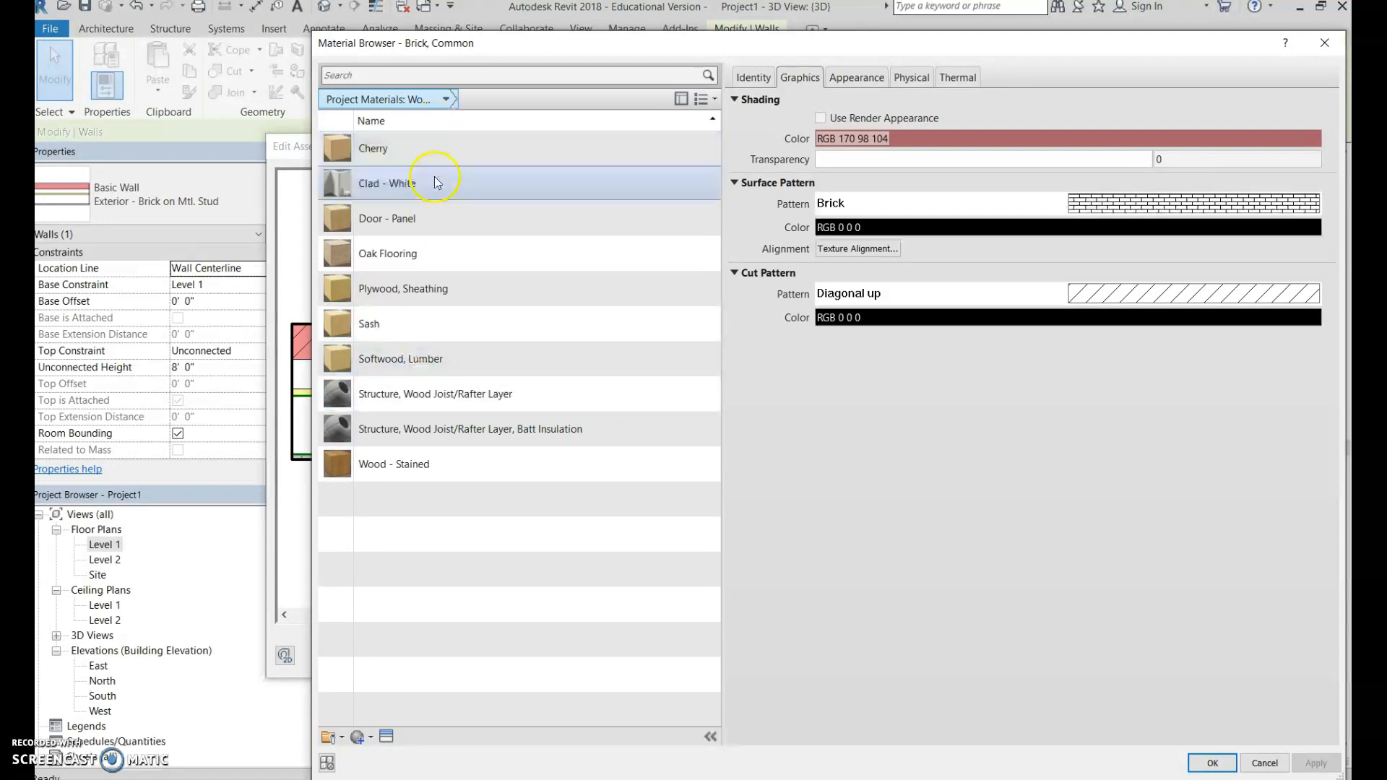
left_click(485, 296)
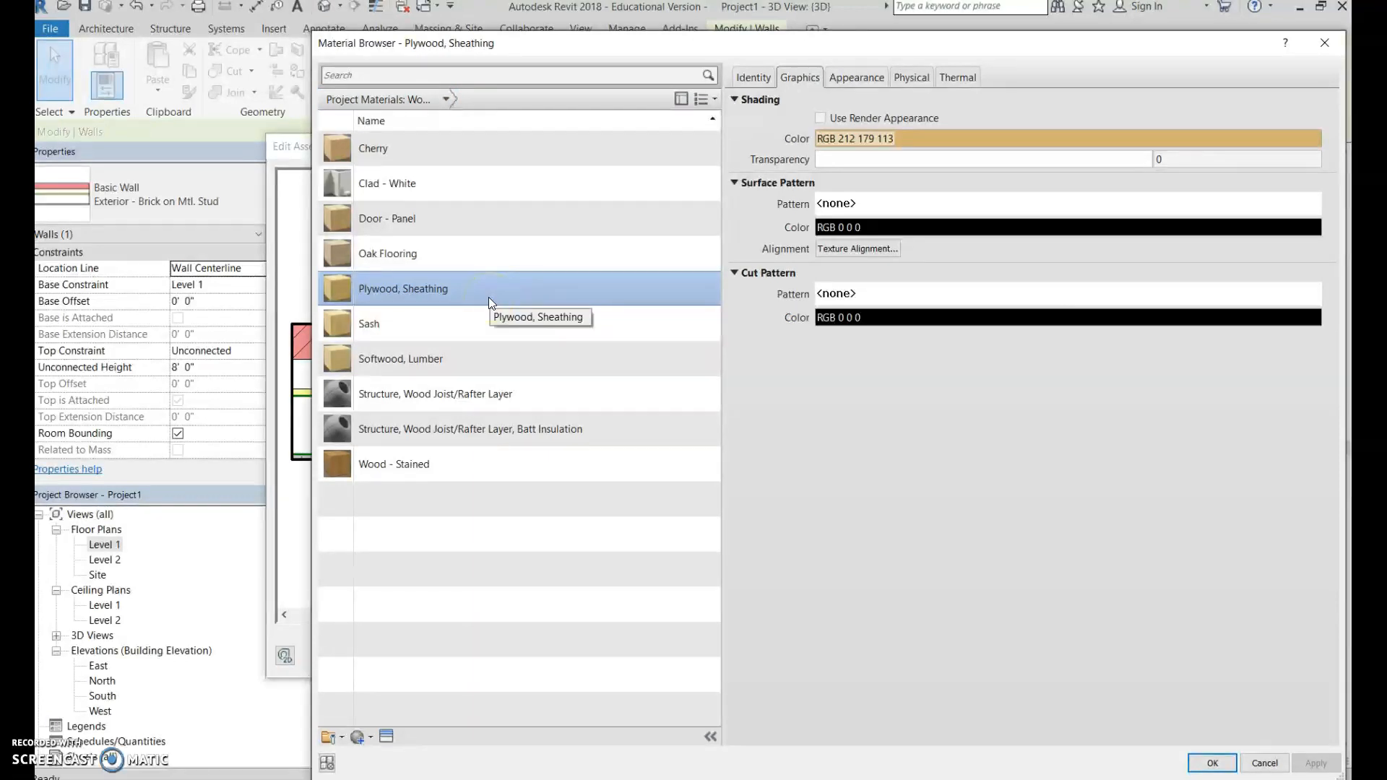
left_click(363, 740)
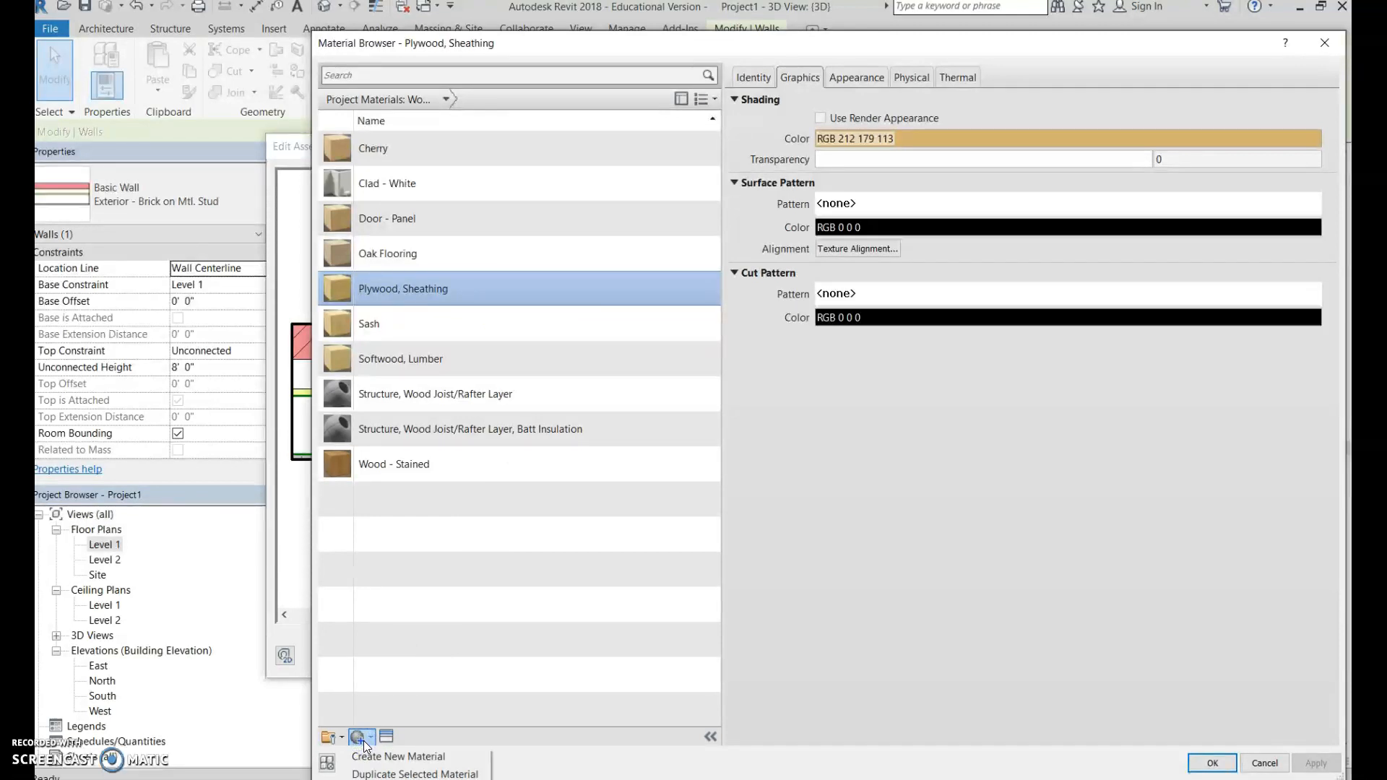
left_click(376, 775)
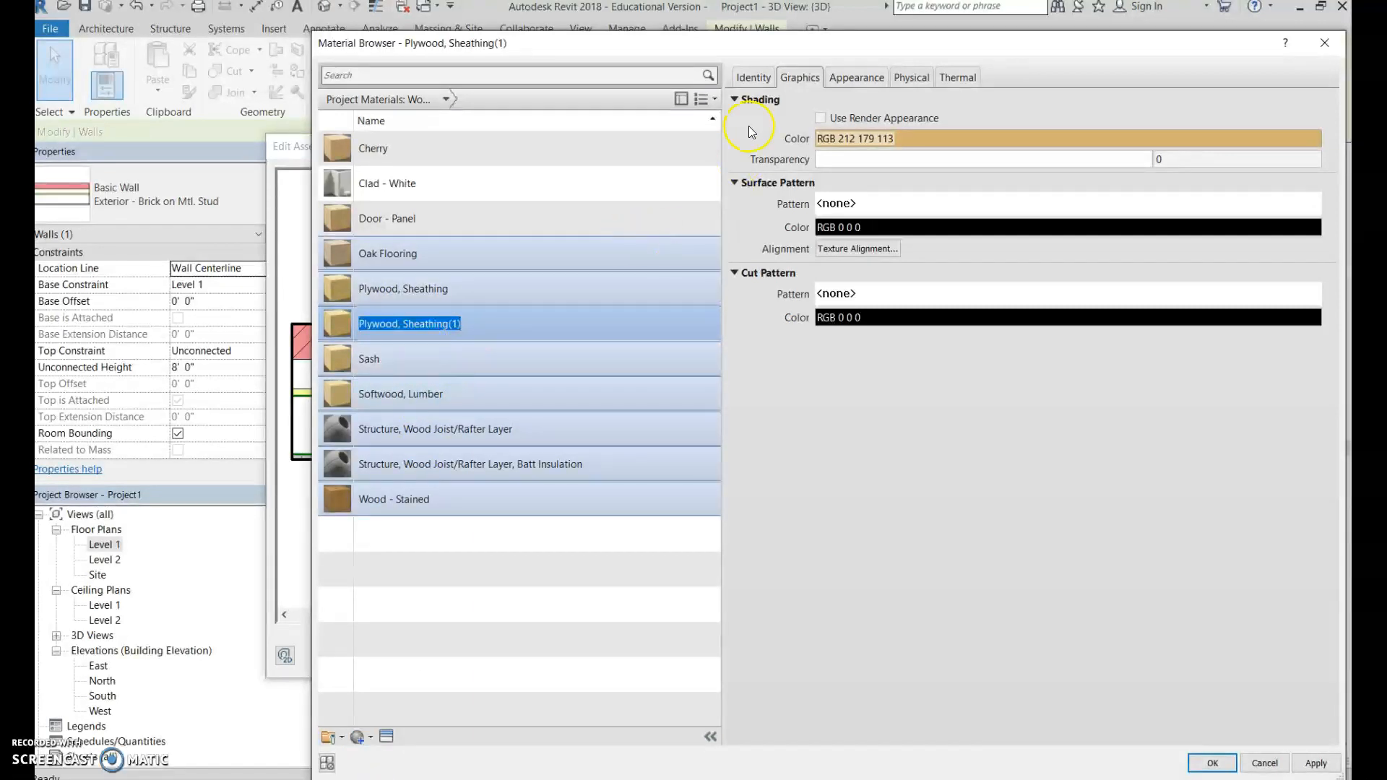
left_click(751, 76)
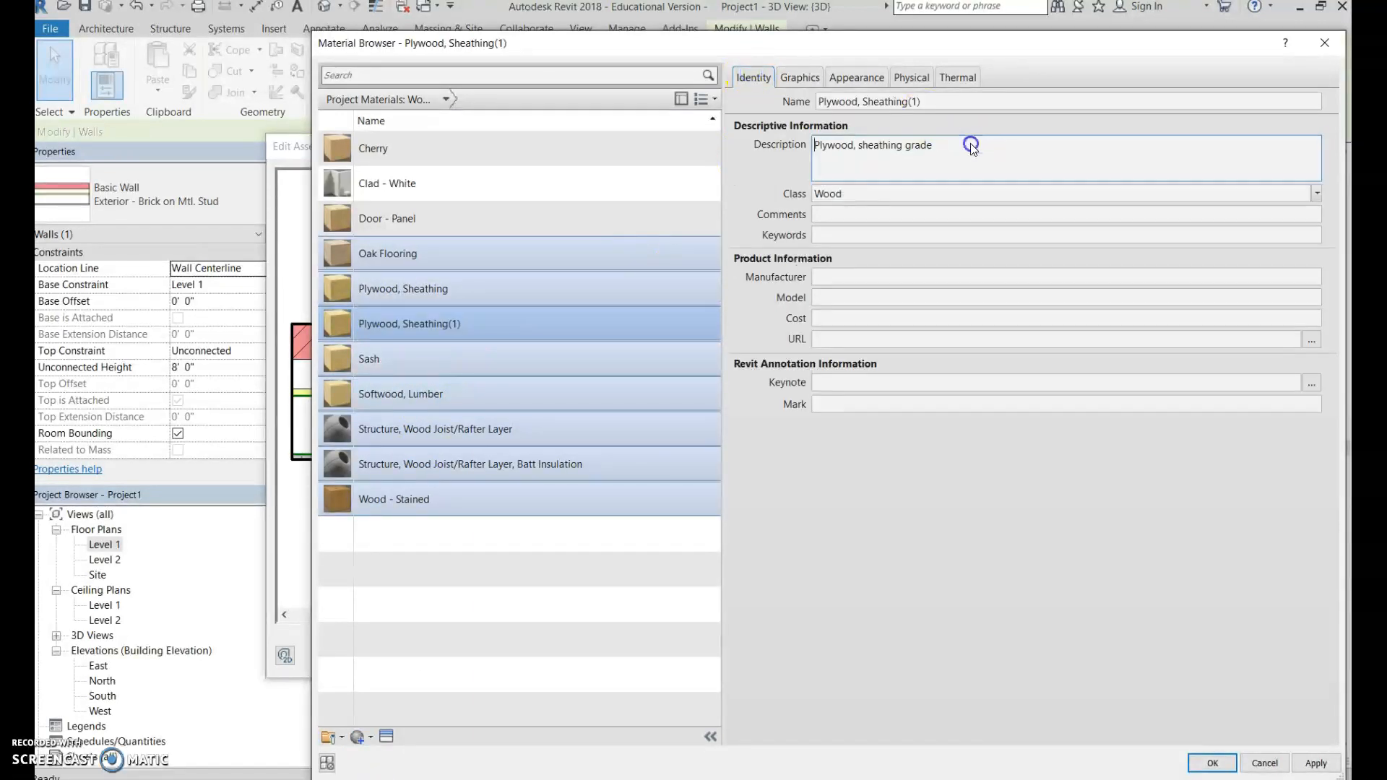
left_click(1081, 99)
type("Siding")
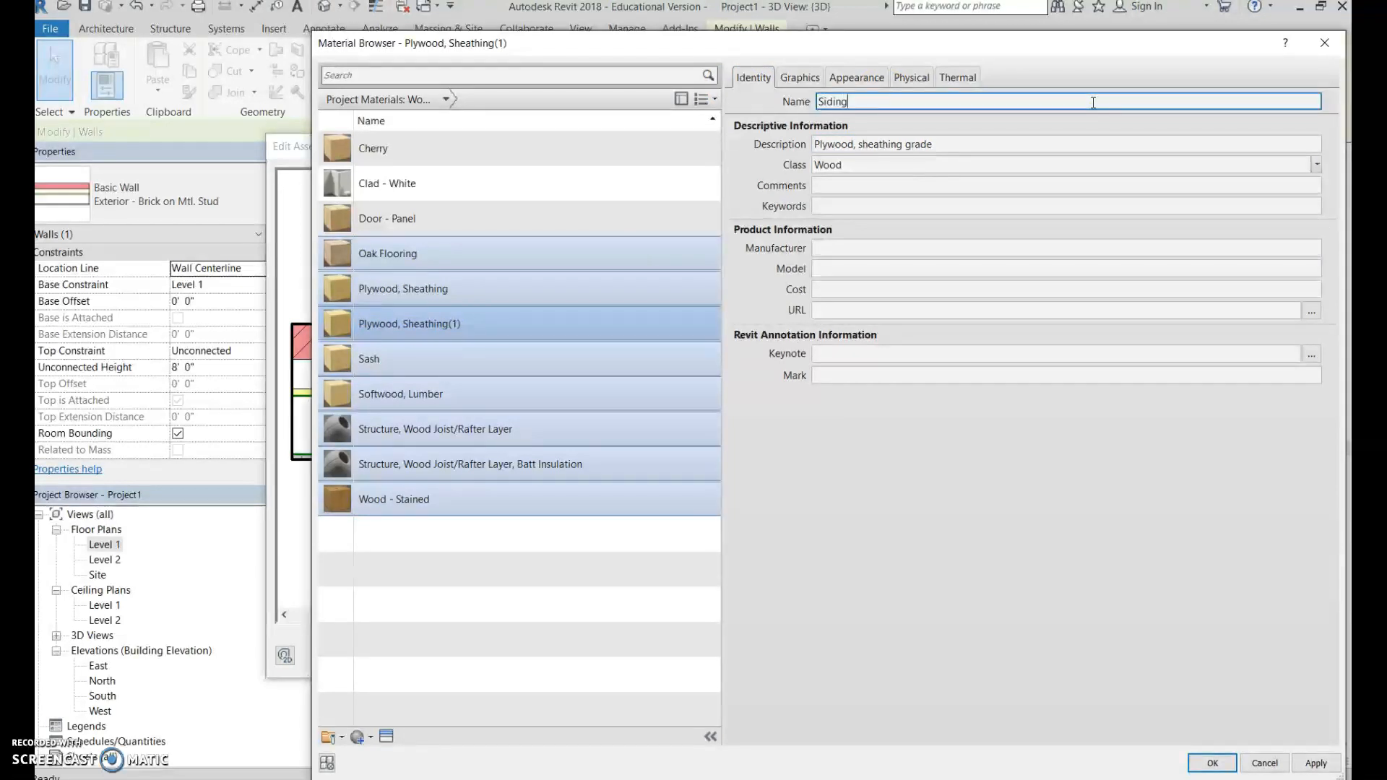
Set the new material's description to "Siding, Wood Horizontal" and extend its name to "Siding - Wood Horizontal"
left_click(1080, 146)
left_click(1079, 160)
left_click(1070, 141)
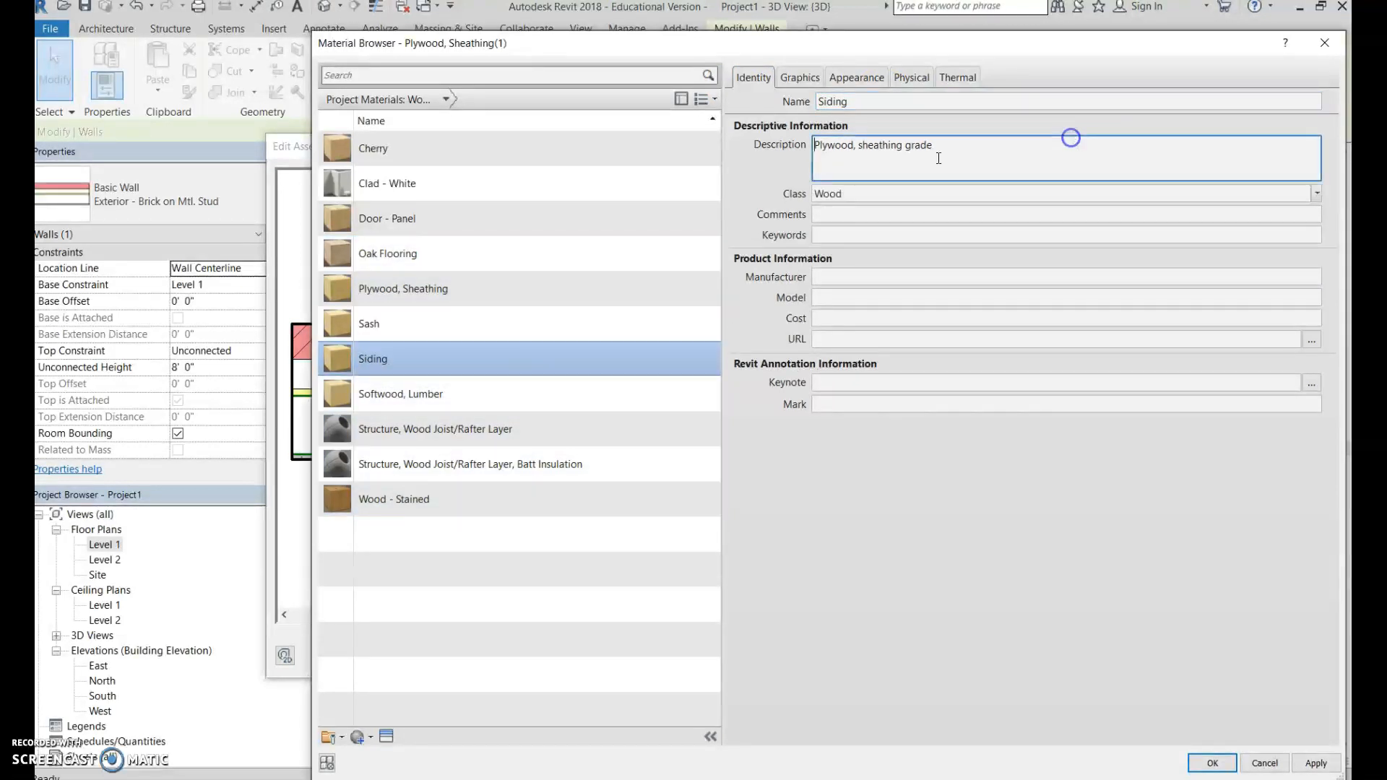
left_click_drag(931, 147, 791, 130)
type("Siding, Wood Horizontal")
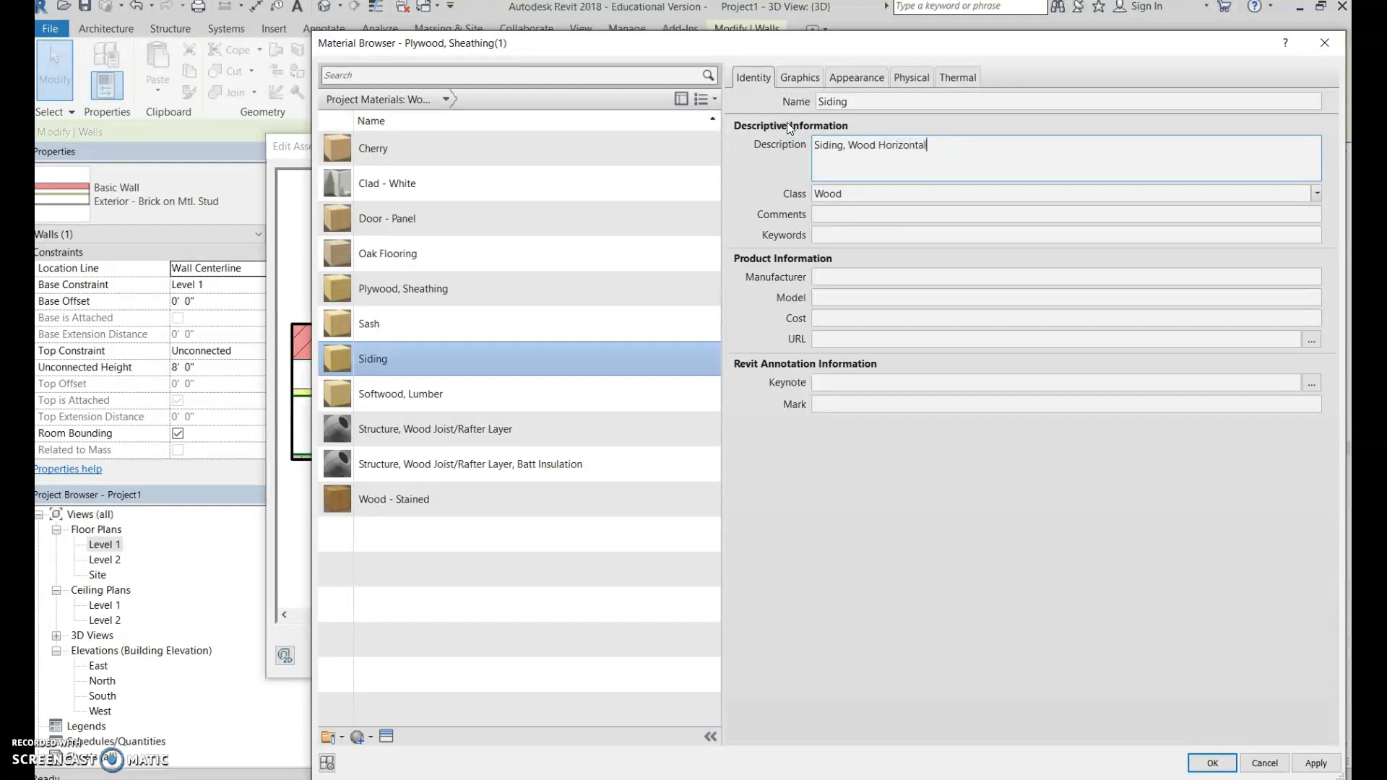
double_click(862, 104)
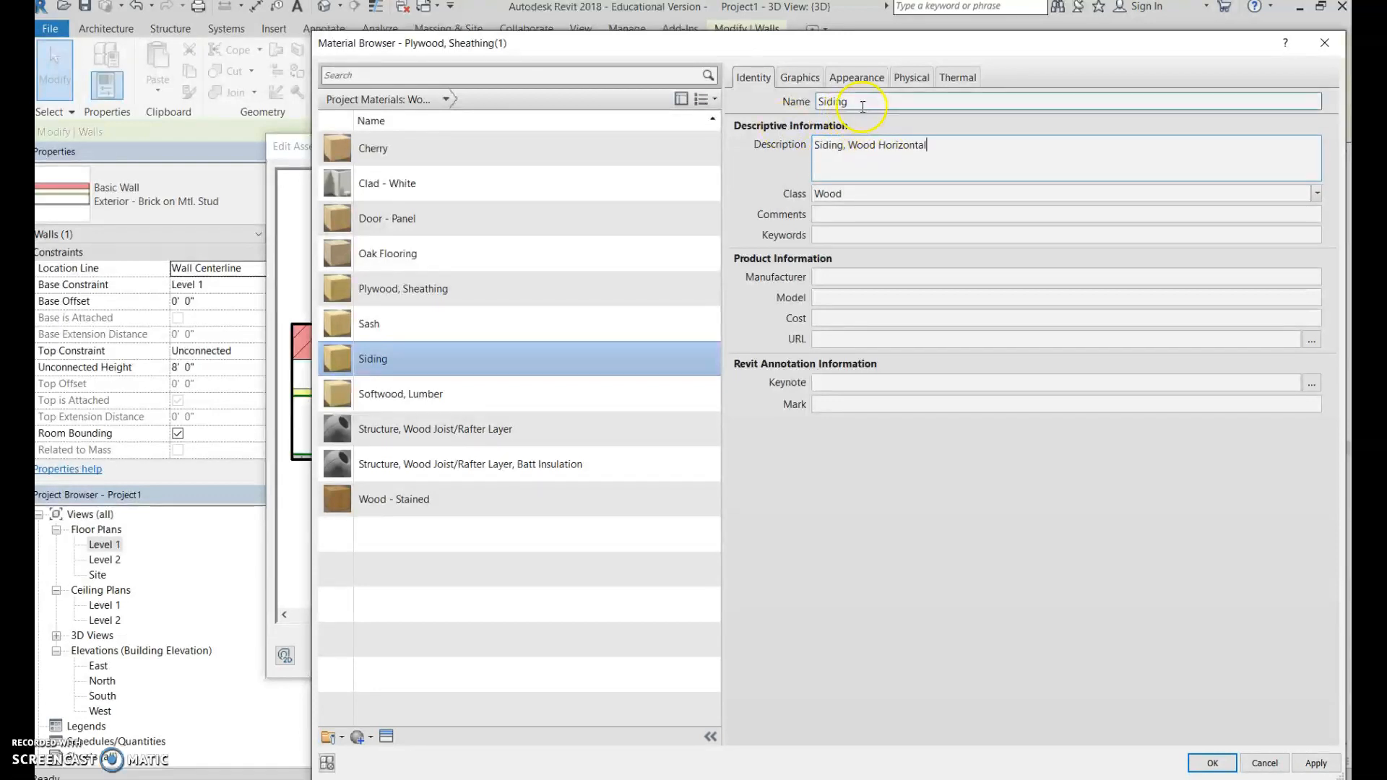
left_click(867, 104)
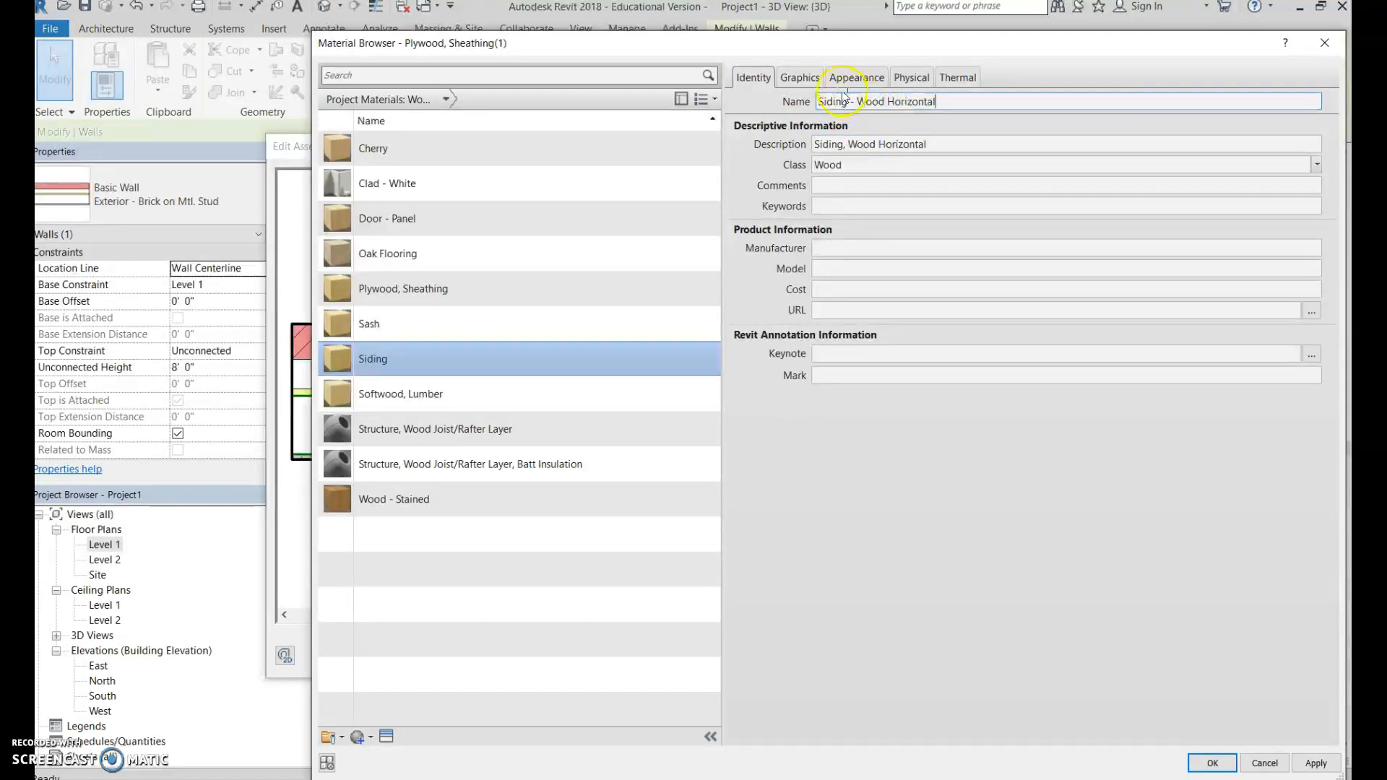
Assign the Horizontal drafting fill pattern as the surface pattern of the Siding - Wood Horizontal material
left_click(798, 79)
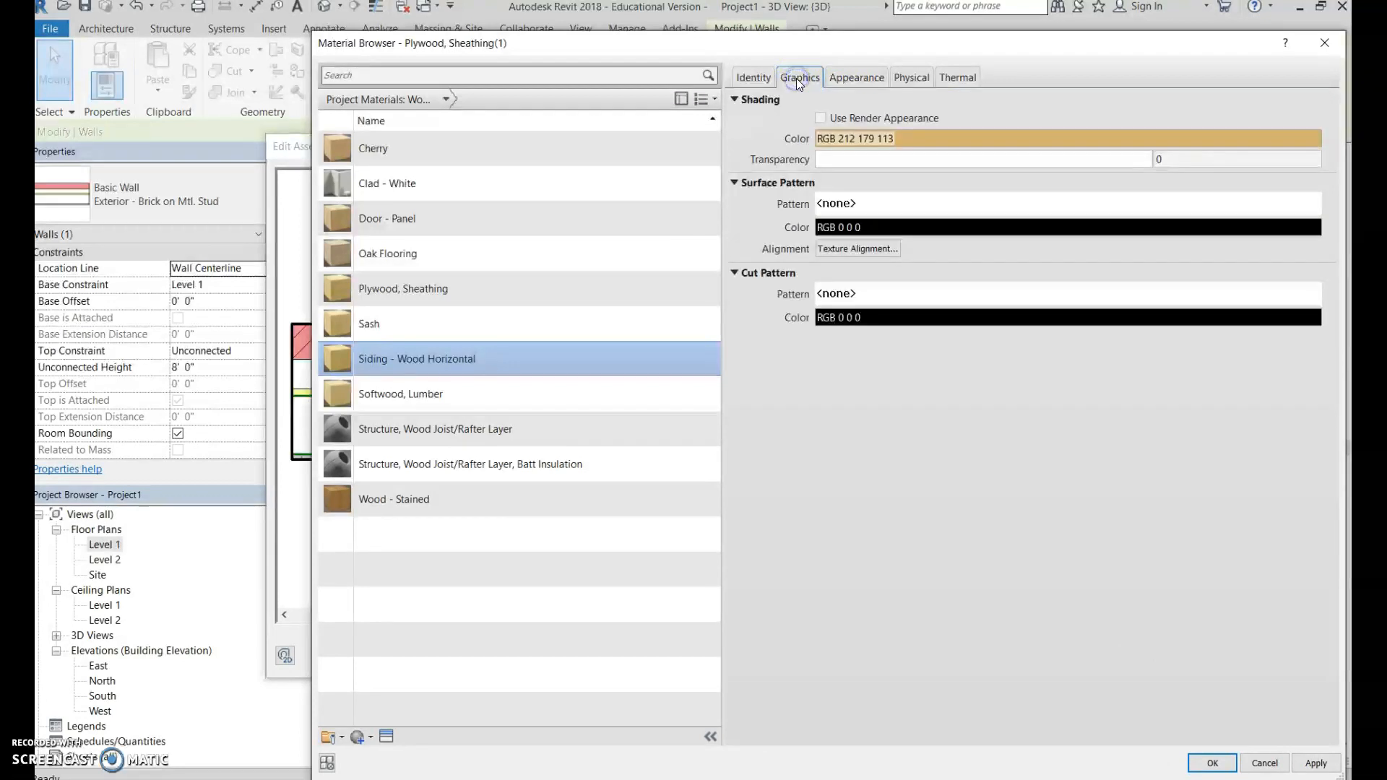
left_click(891, 205)
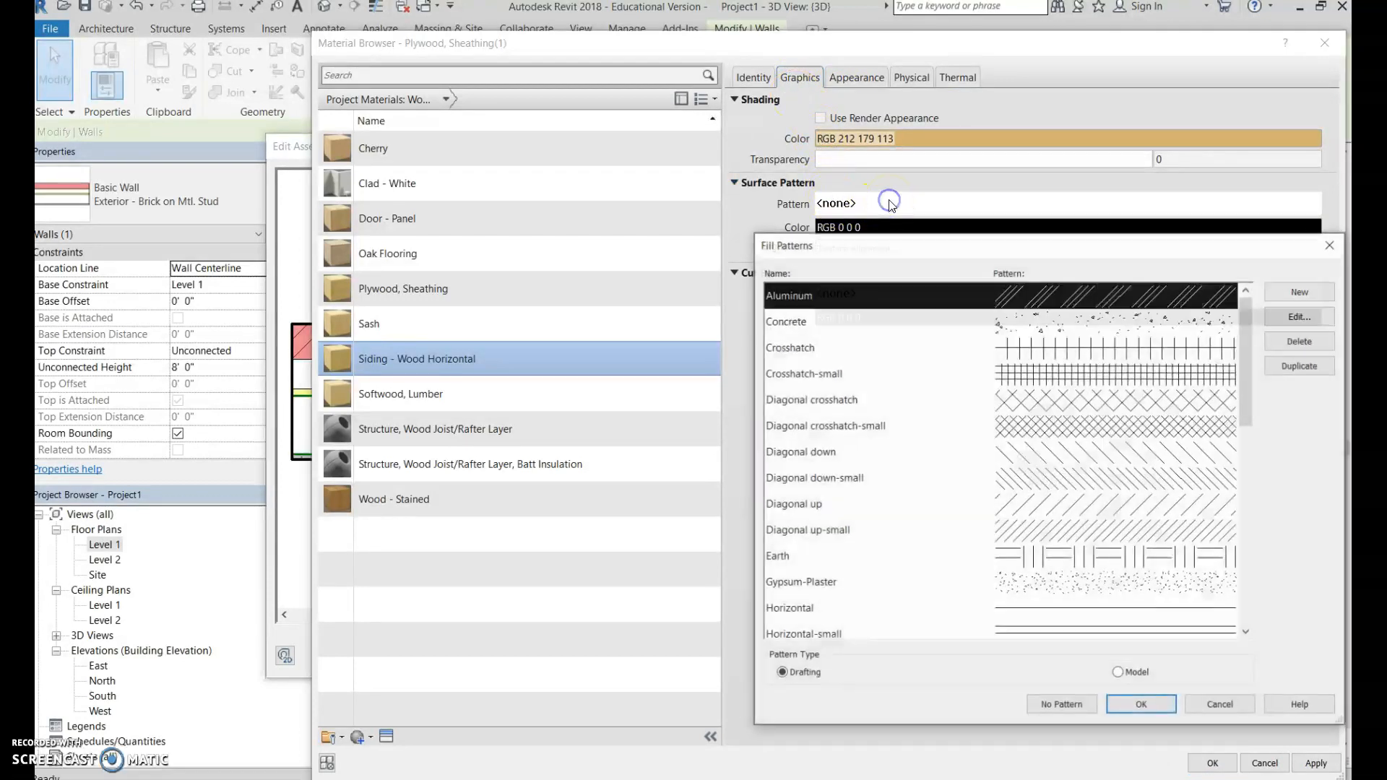
scroll(1010, 328, "down", 3)
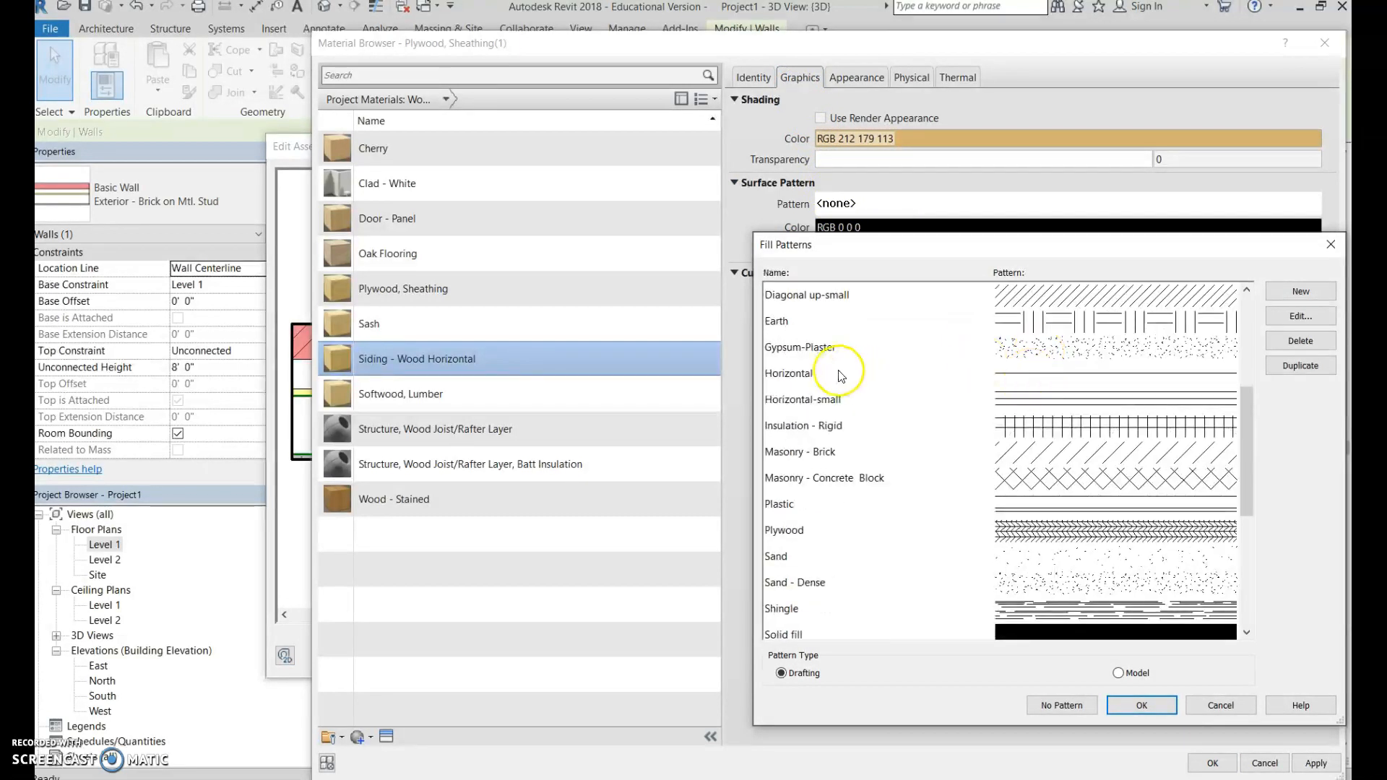
left_click(1030, 374)
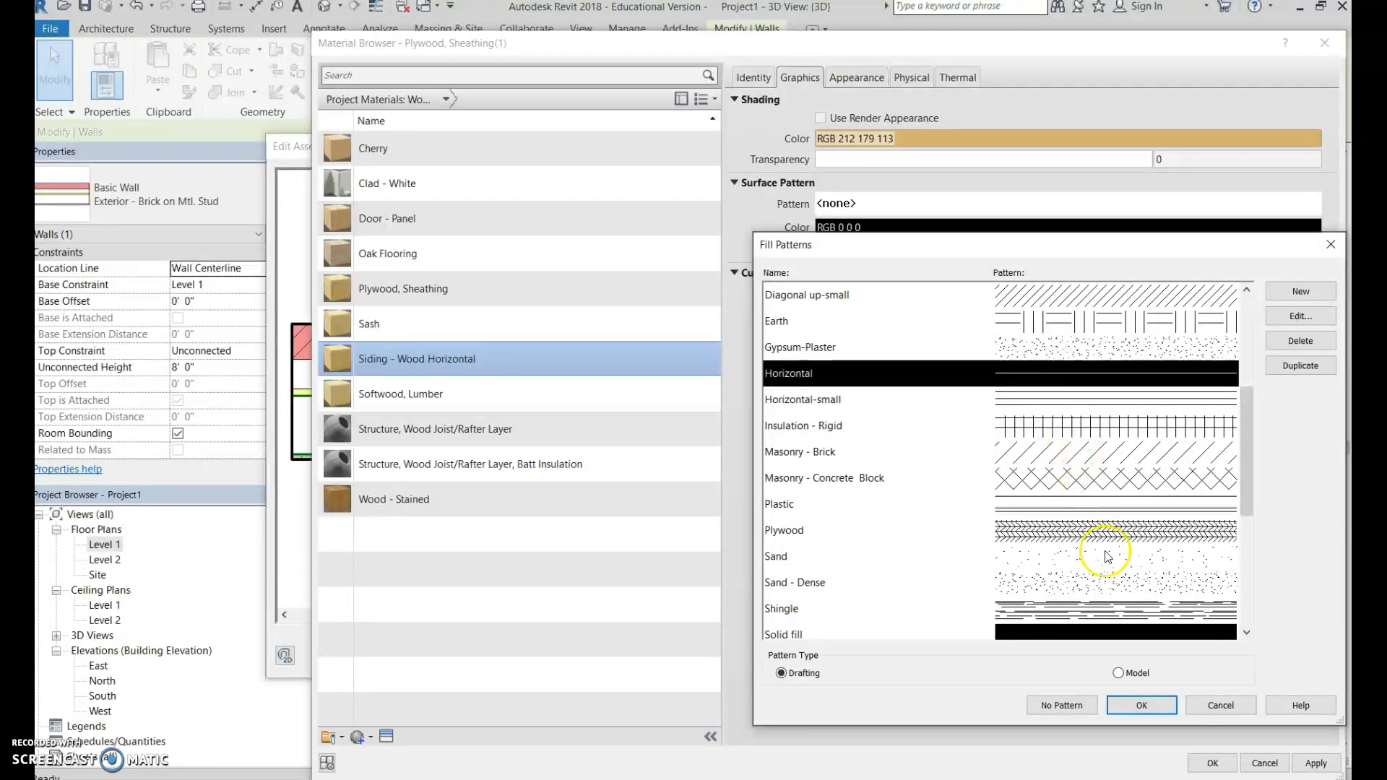
left_click(1143, 705)
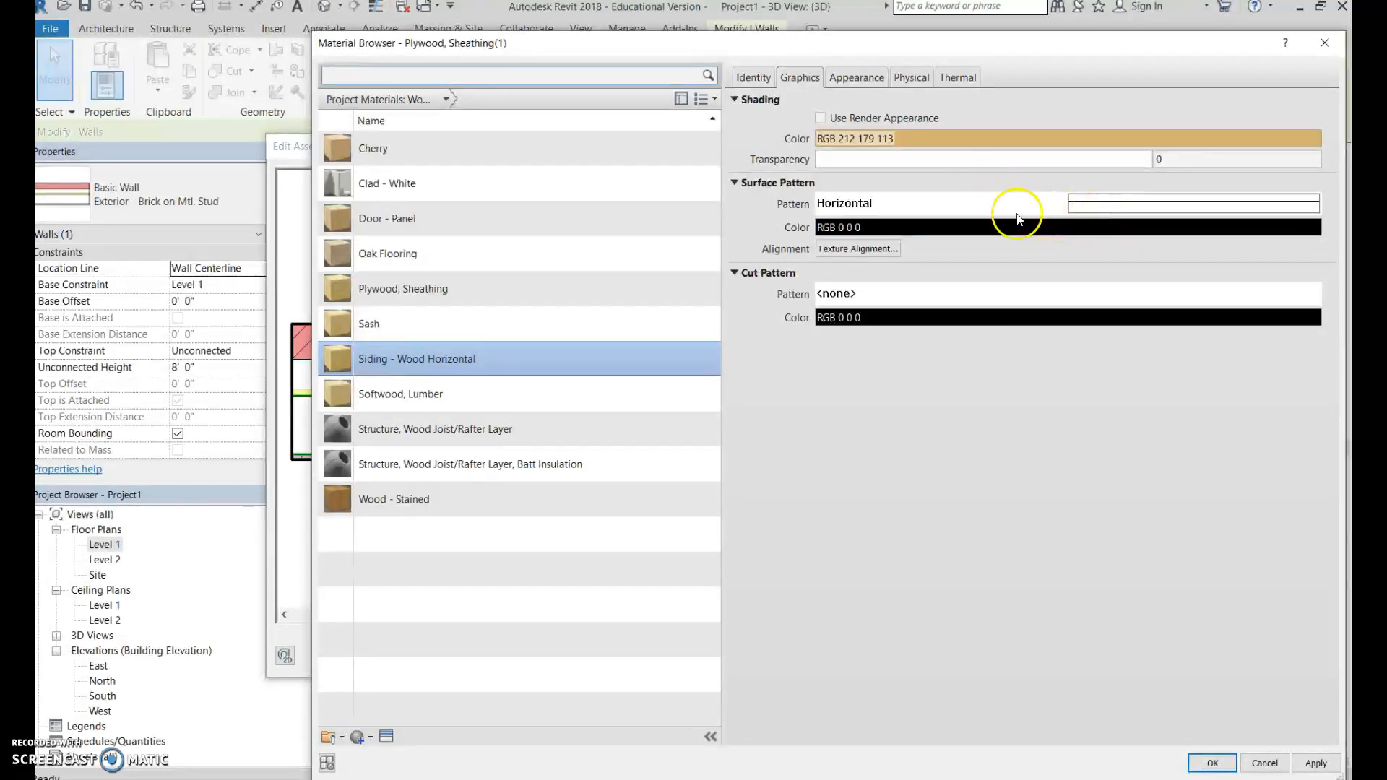
Browse the Siding category of the Appearance Library for the Siding - Wood Horizontal material's appearance
left_click(855, 80)
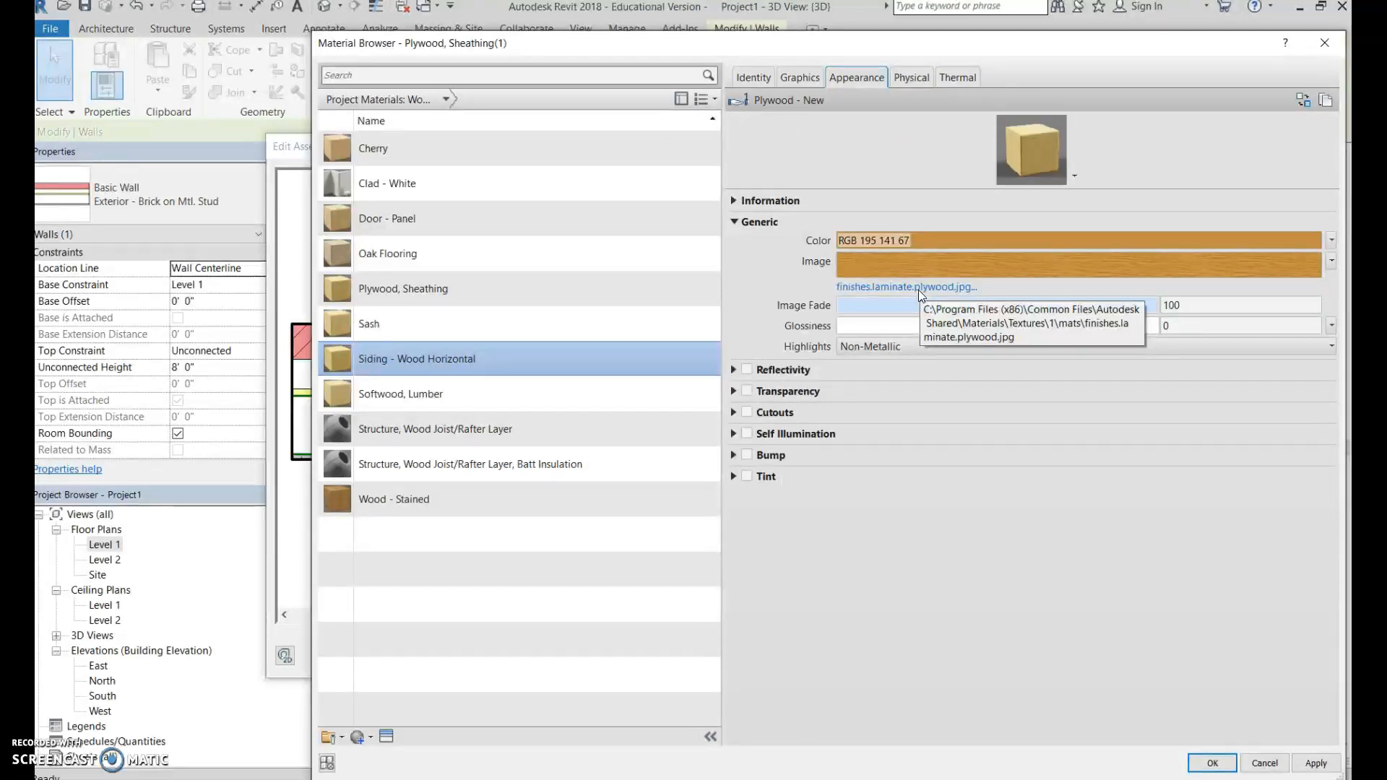
left_click(390, 735)
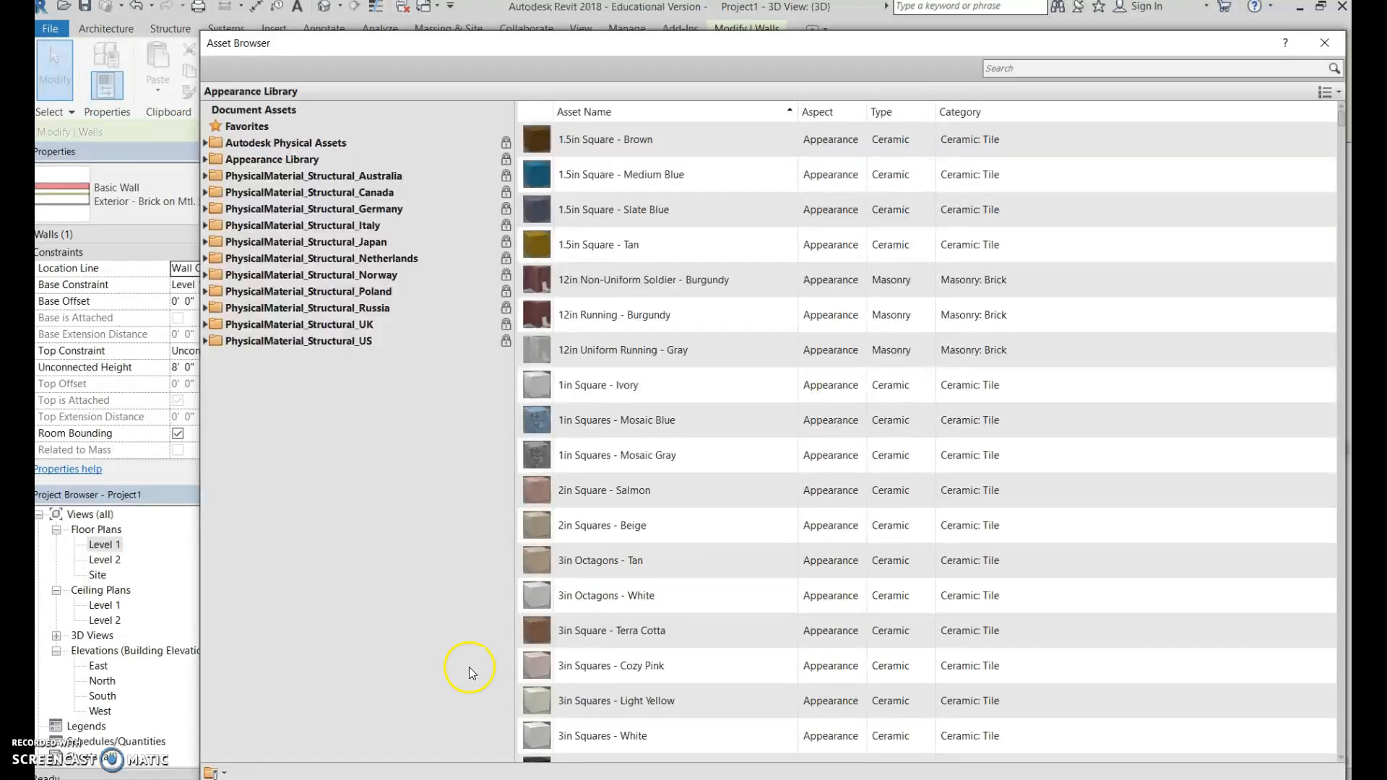
left_click_drag(515, 124, 442, 148)
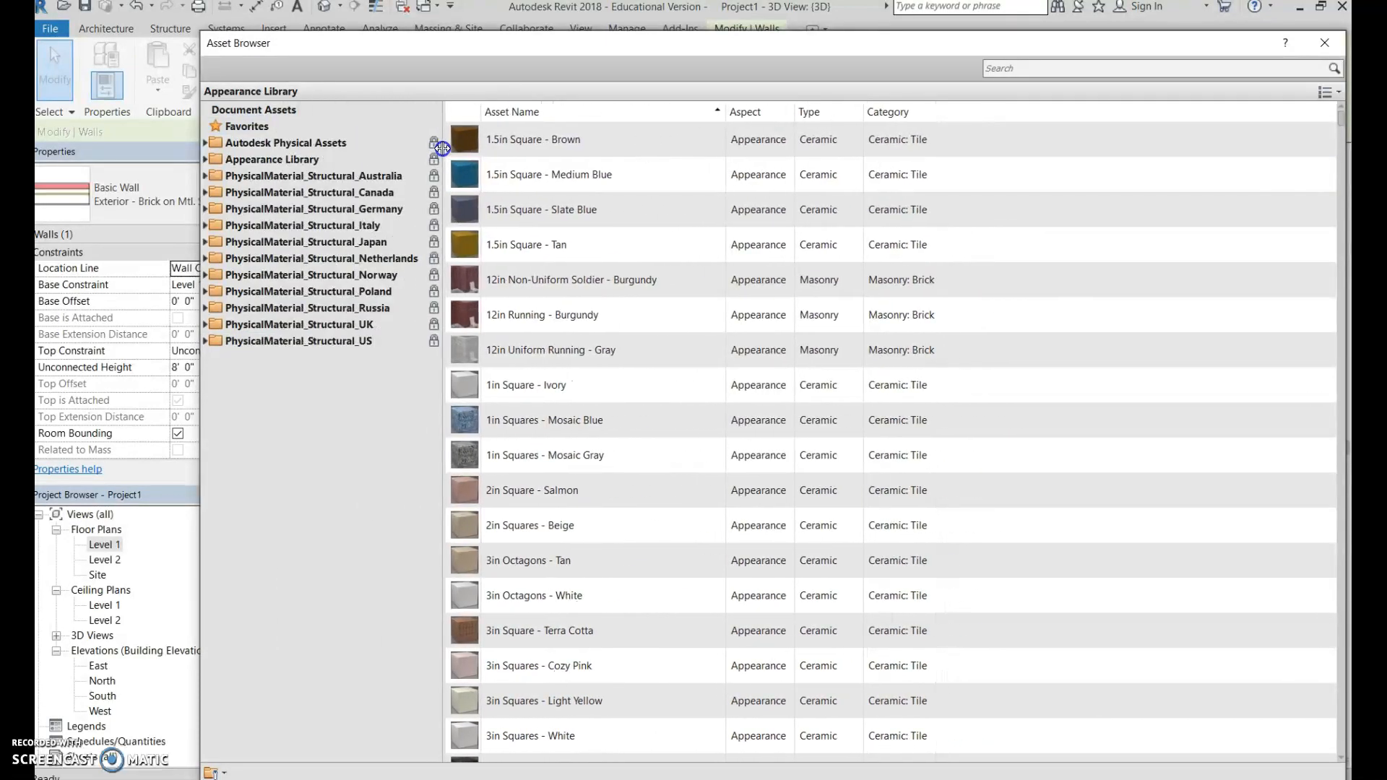
left_click(209, 163)
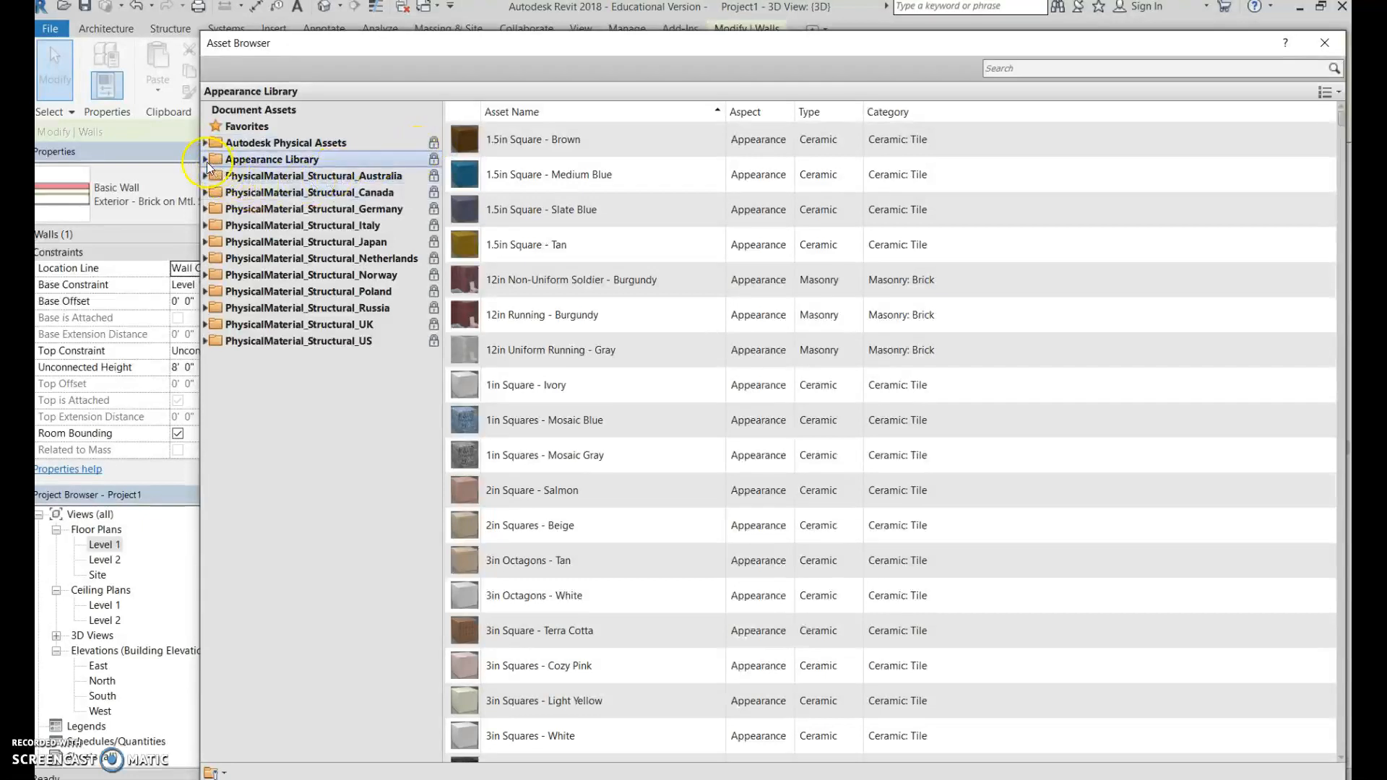
left_click(205, 162)
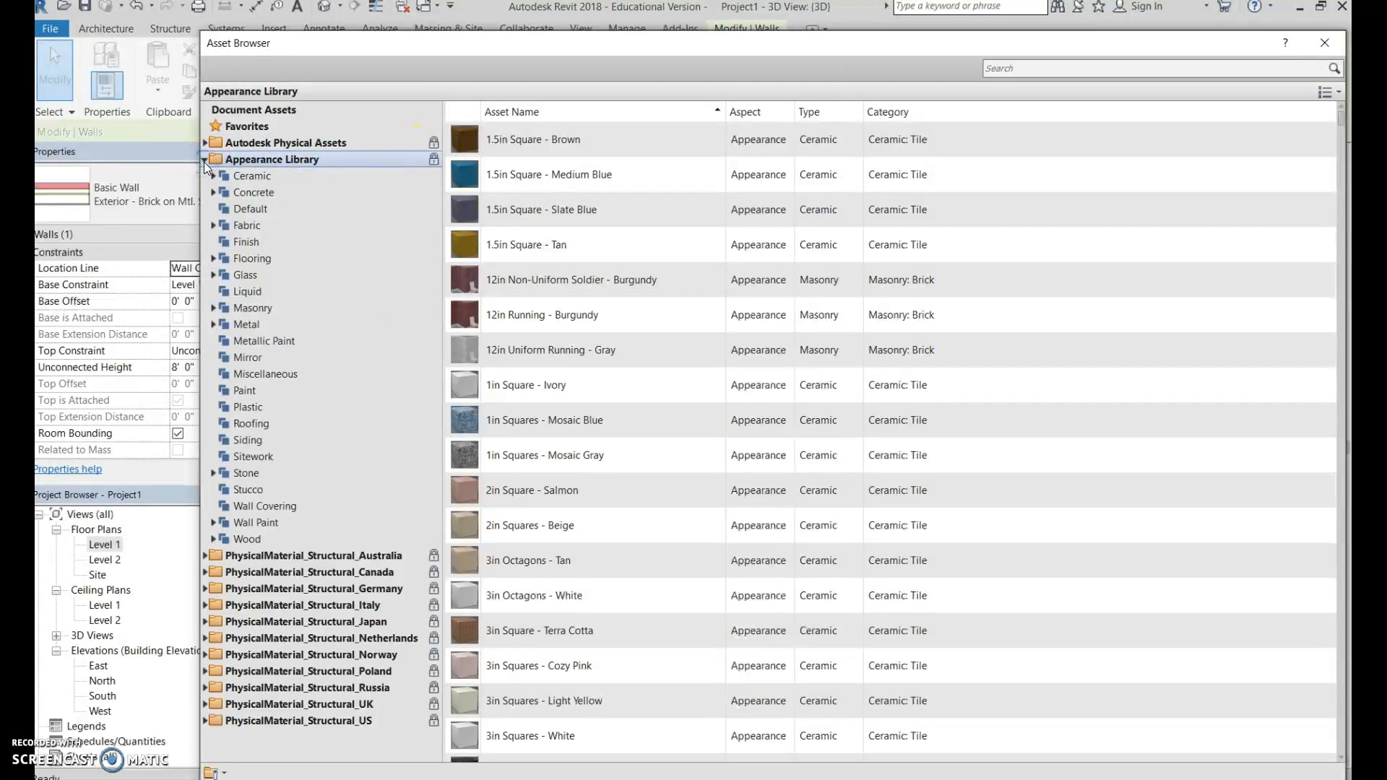
left_click(267, 441)
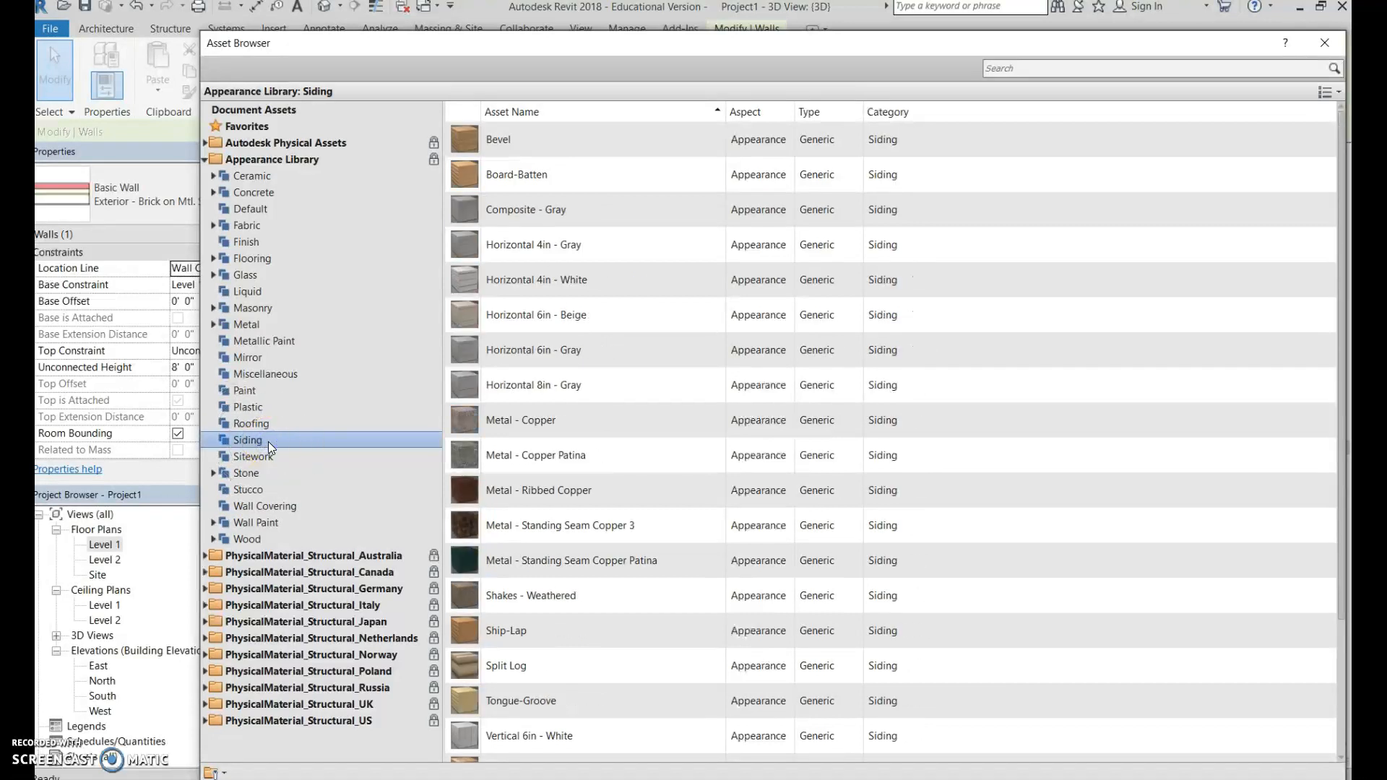
Replace the material's current appearance asset with Wood - Horizontal Cedar and close the Asset Browser
scroll(632, 442, "down", 2)
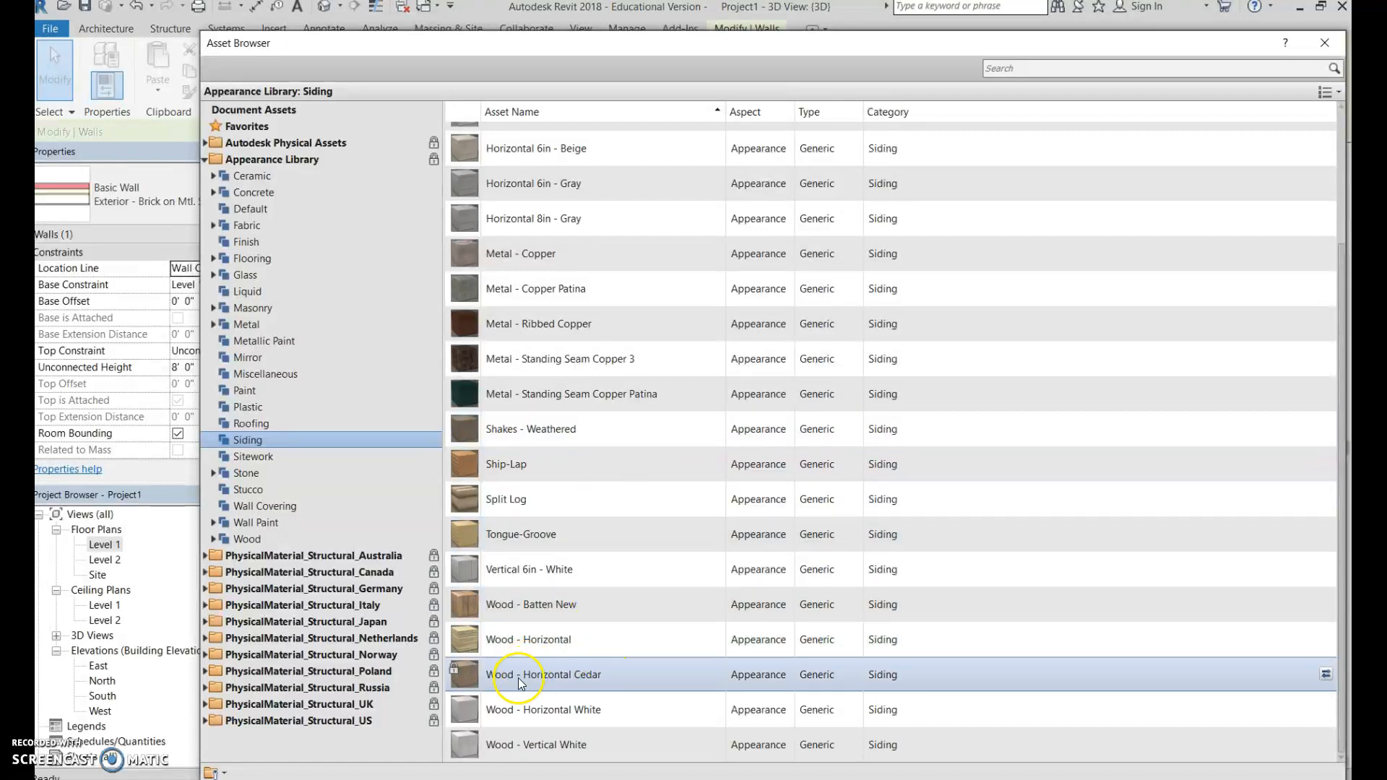
scroll(636, 139, "up", 1)
left_click_drag(653, 43, 603, 20)
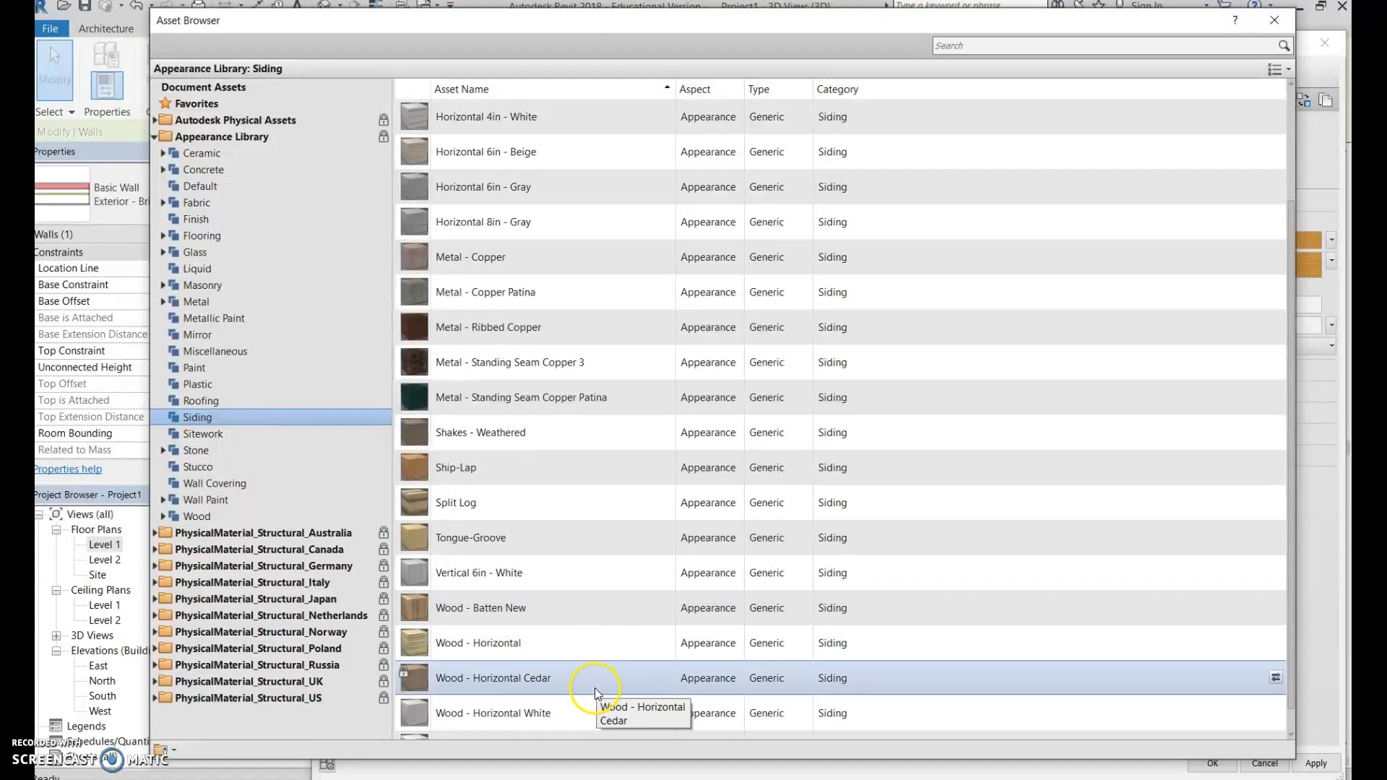
scroll(605, 675, "down", 1)
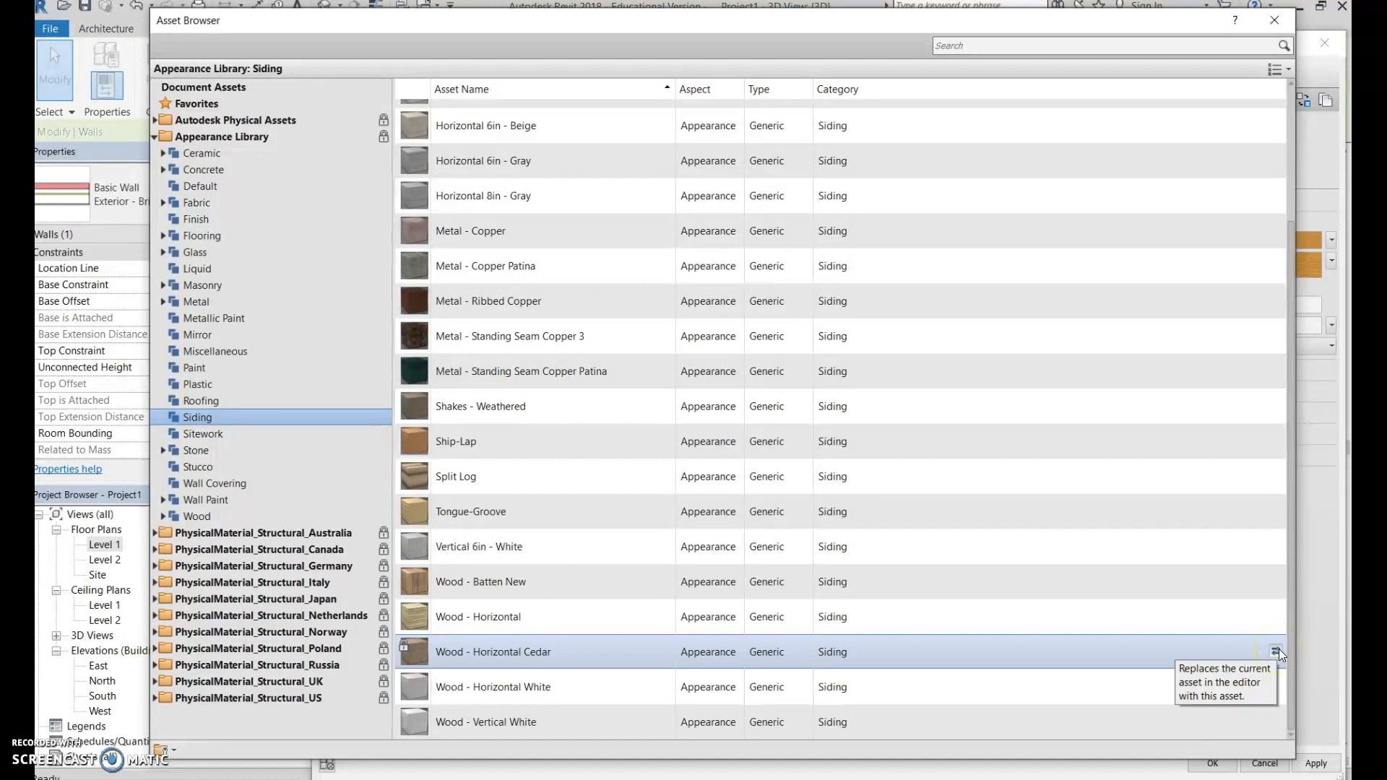
left_click(1277, 650)
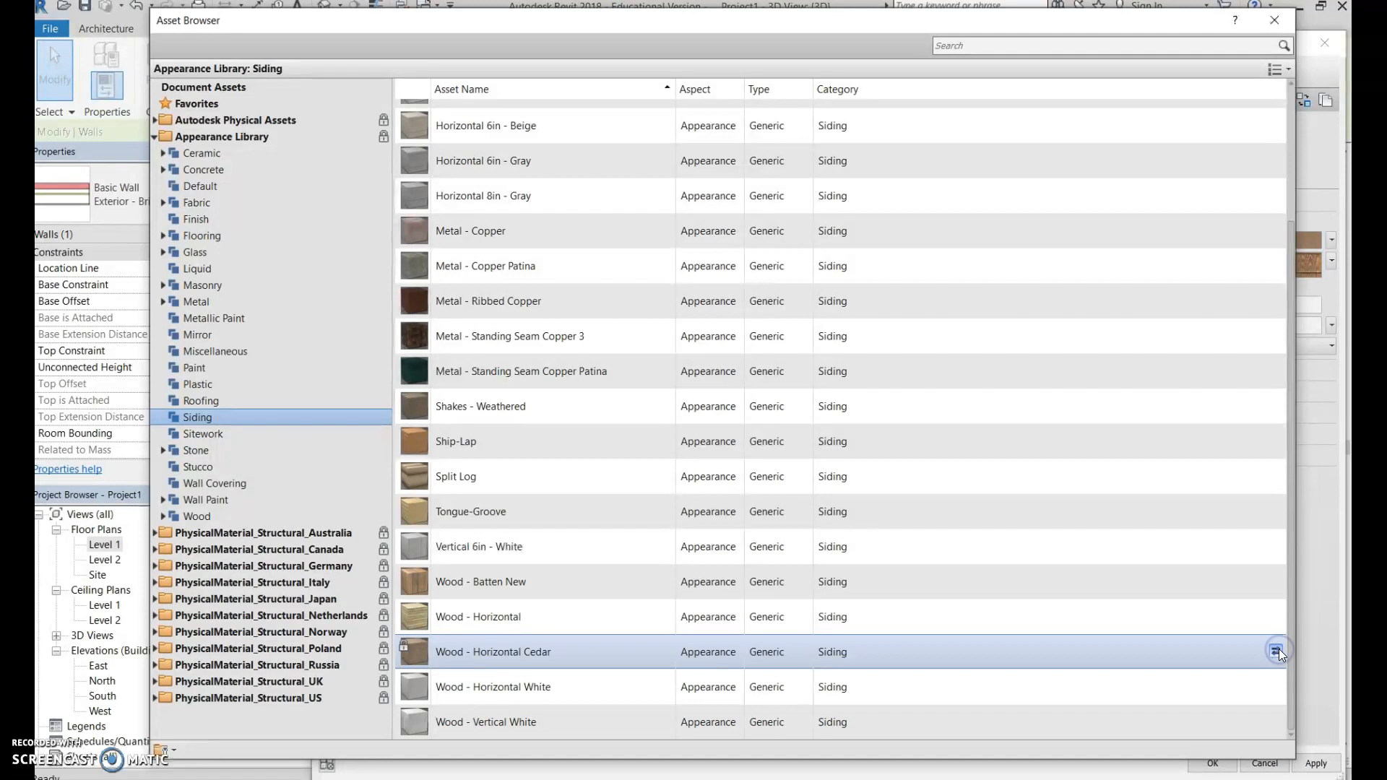
left_click(1321, 270)
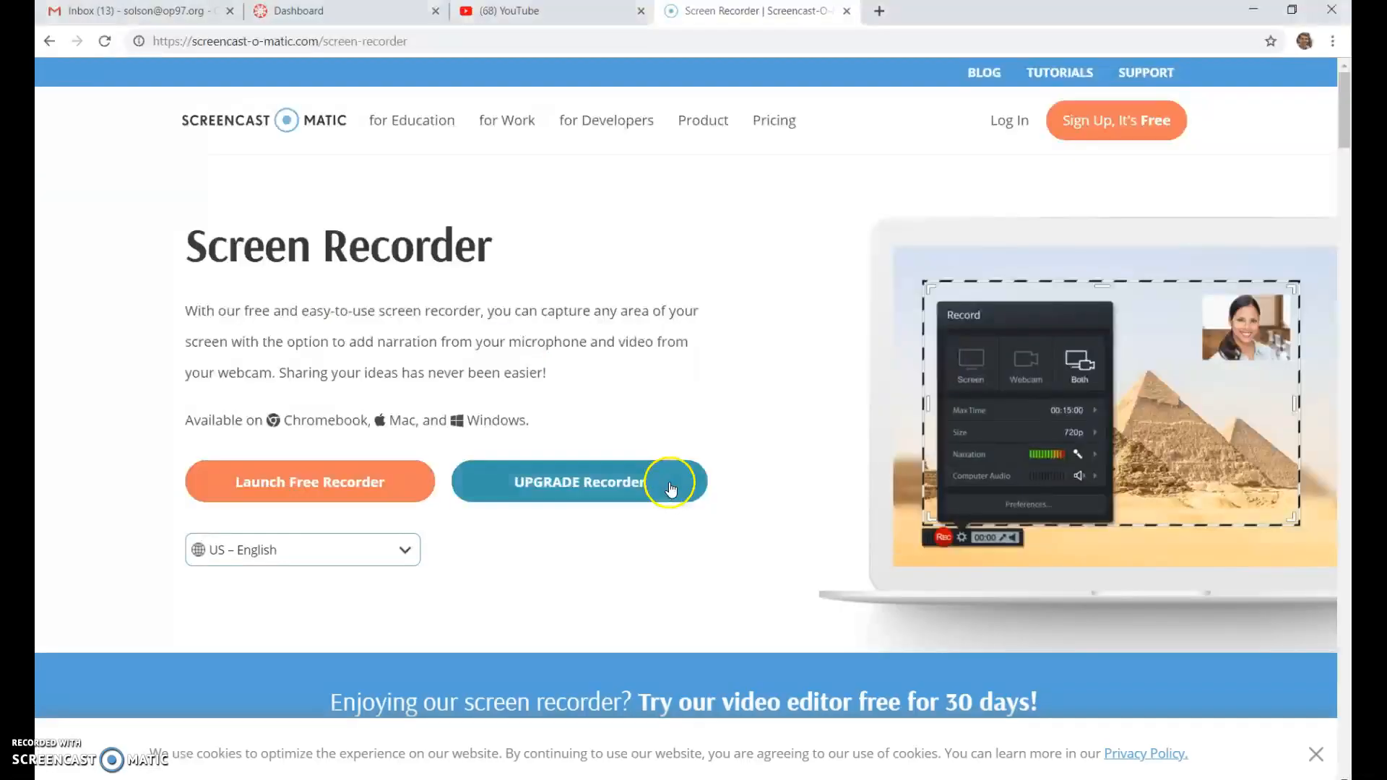
left_click(744, 29)
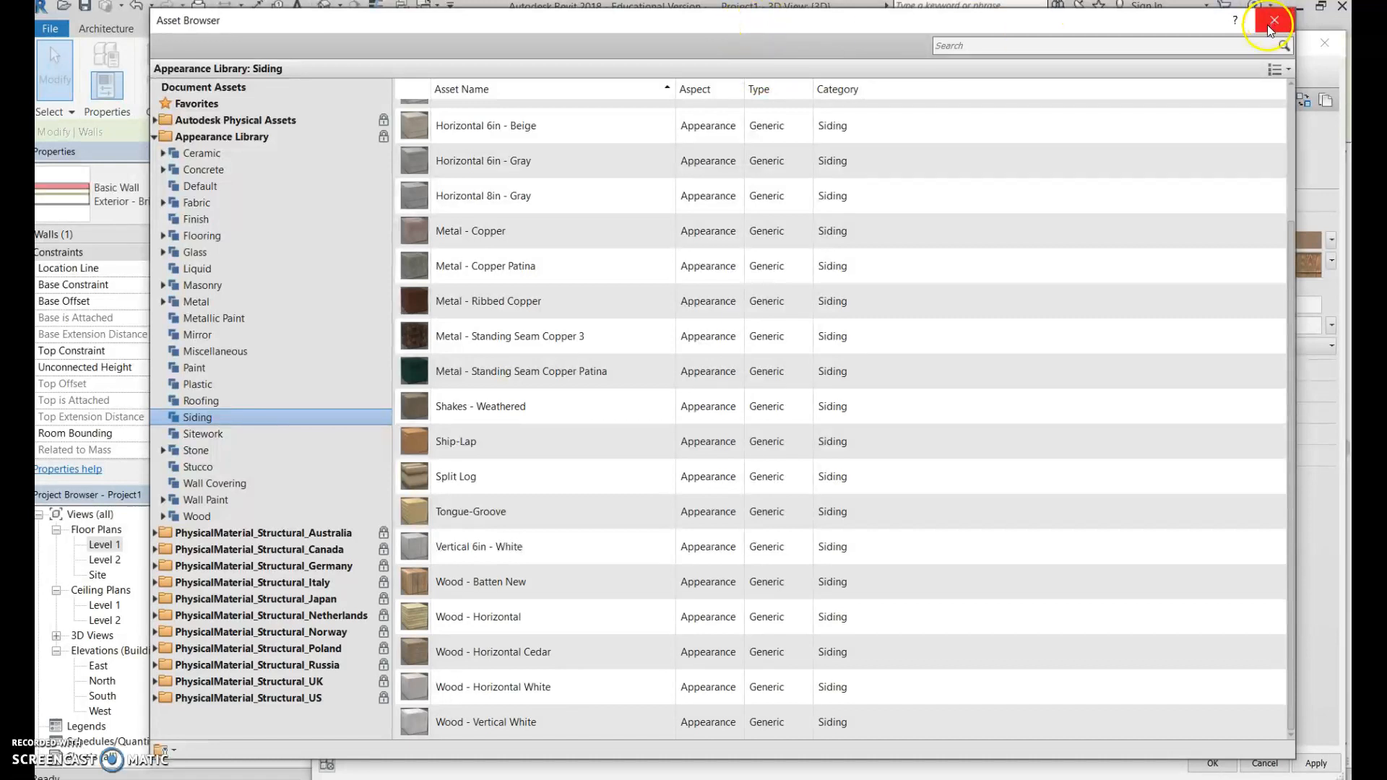
scroll(777, 253, "up", 1)
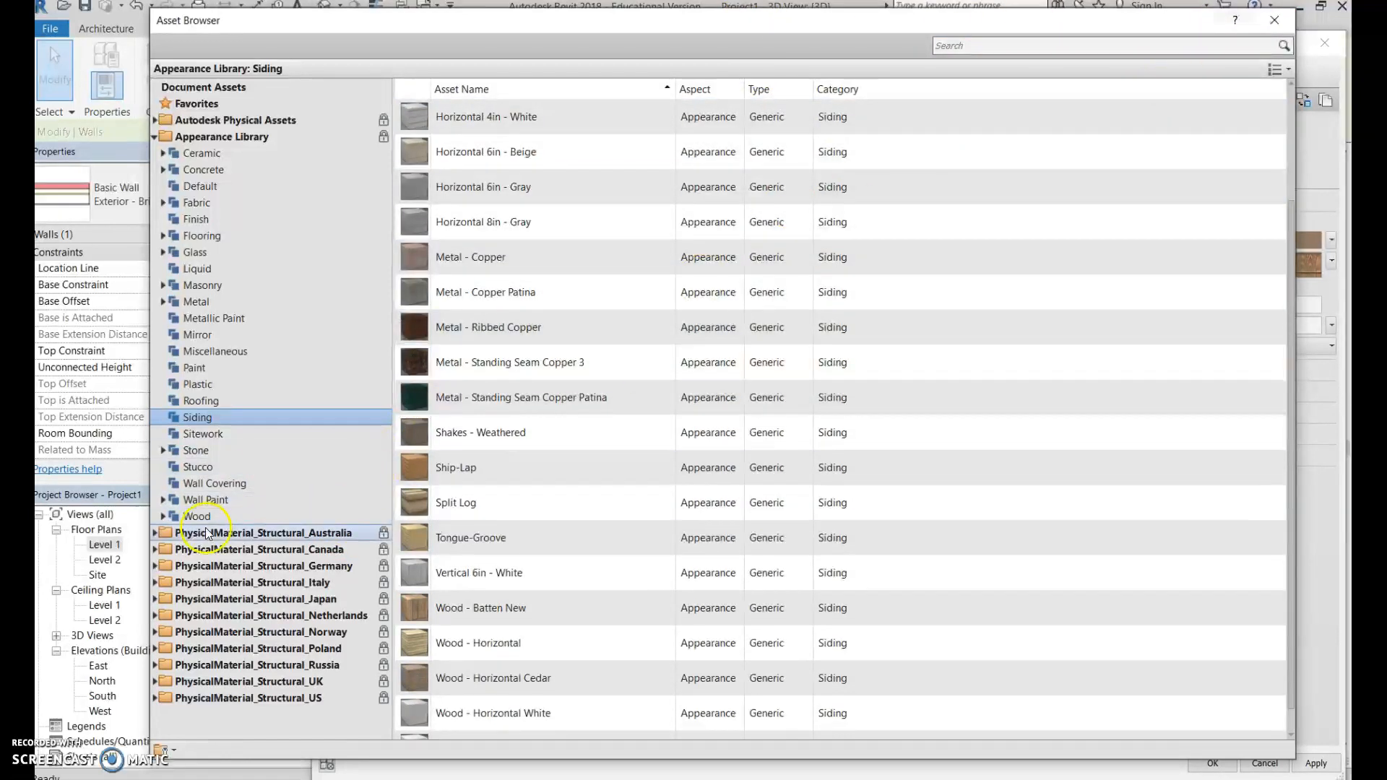
left_click(1275, 20)
Check the cedar appearance's texture image and assign the Siding - Wood Horizontal material to the exterior Finish 1 [4] layer
left_click_drag(838, 45, 744, 38)
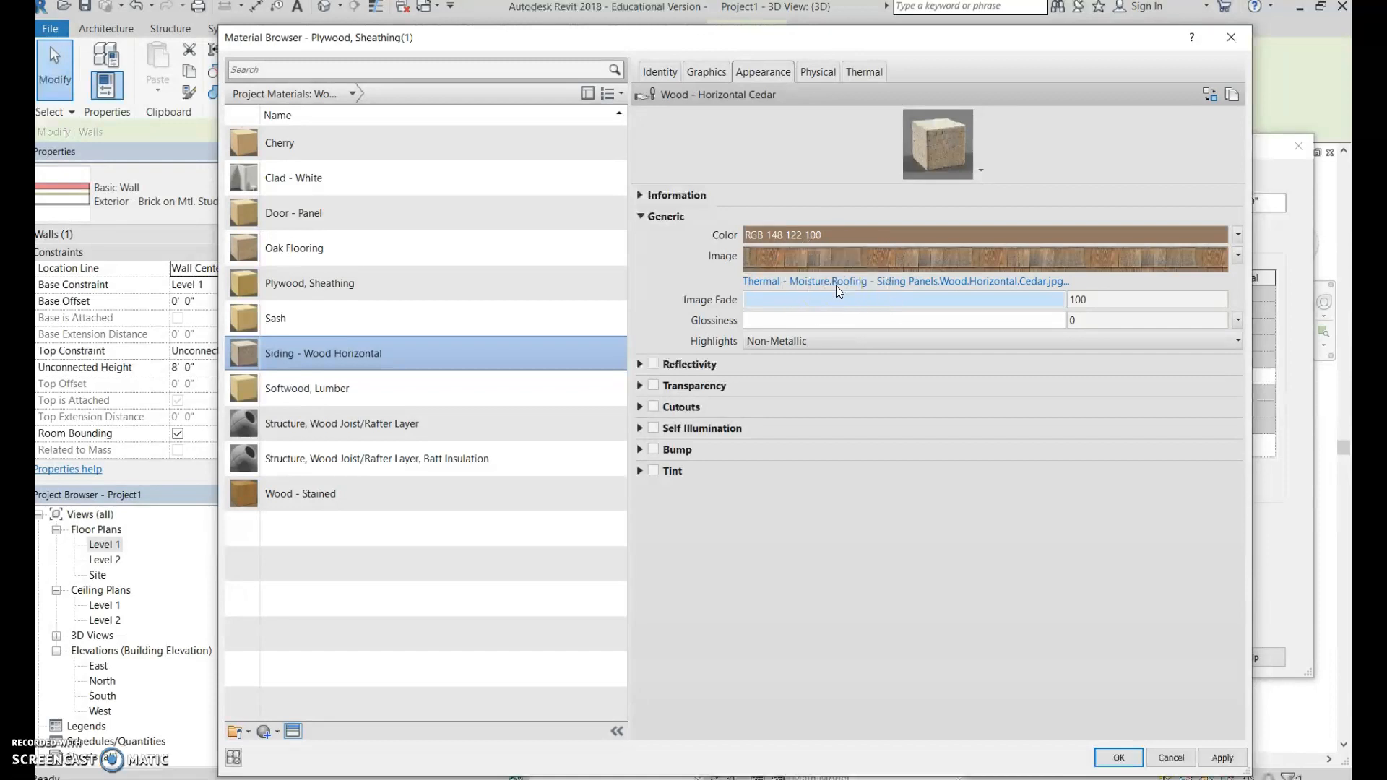
left_click(848, 267)
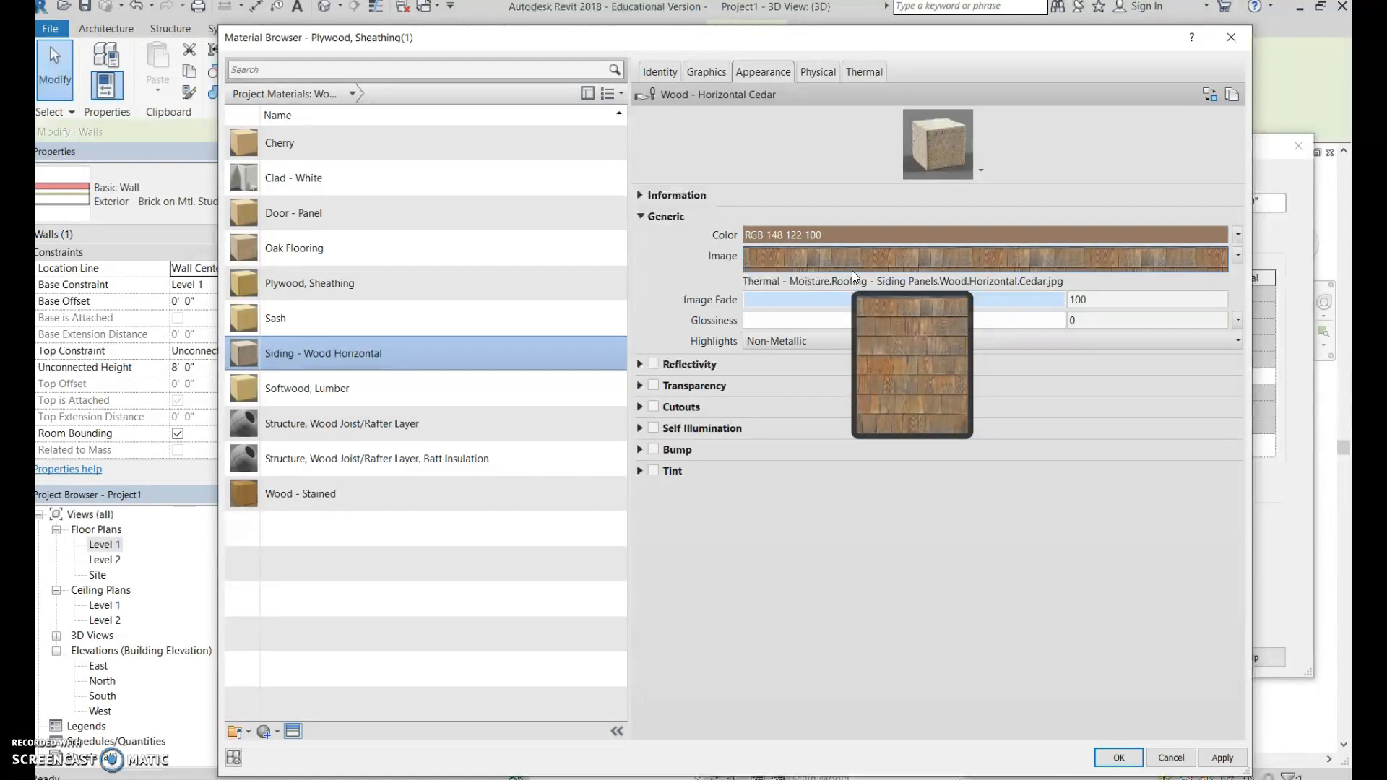
left_click(830, 312)
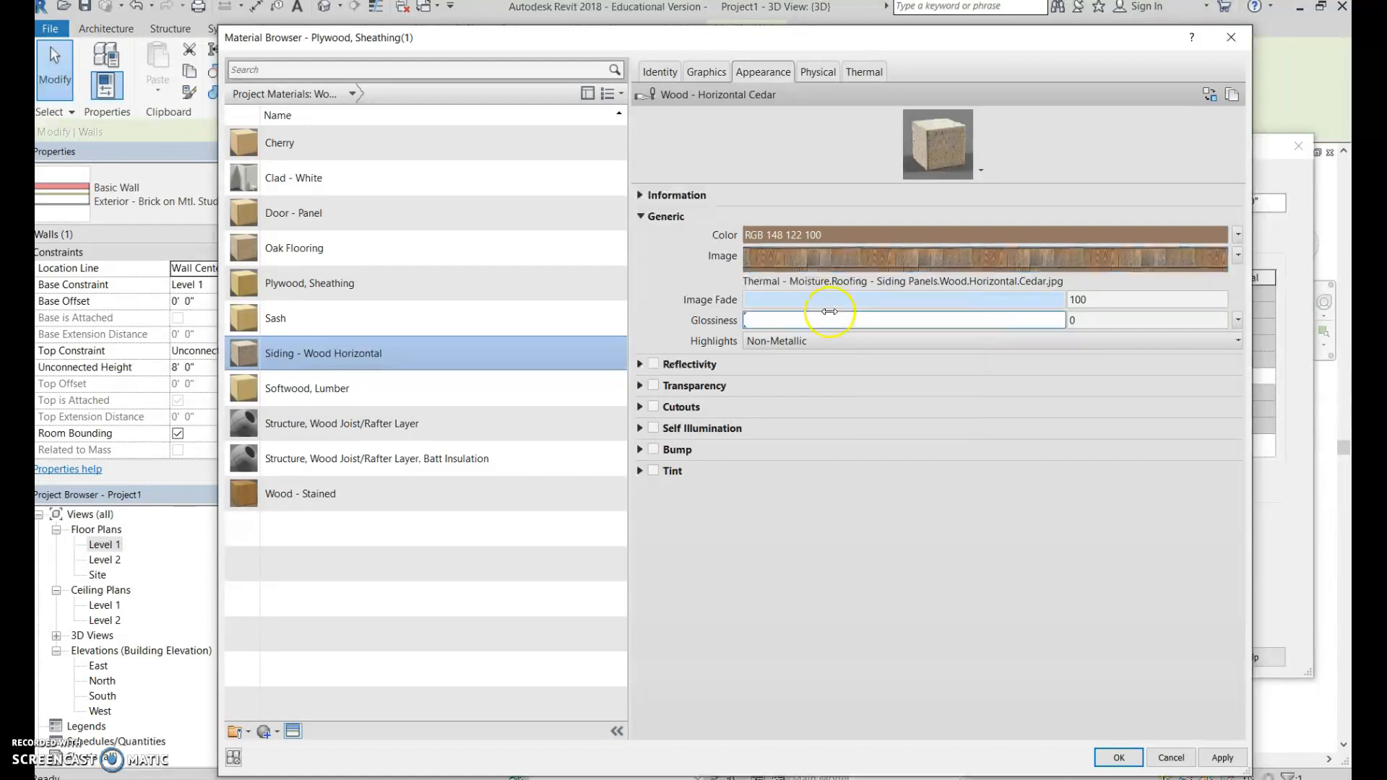
mouse_move(856, 267)
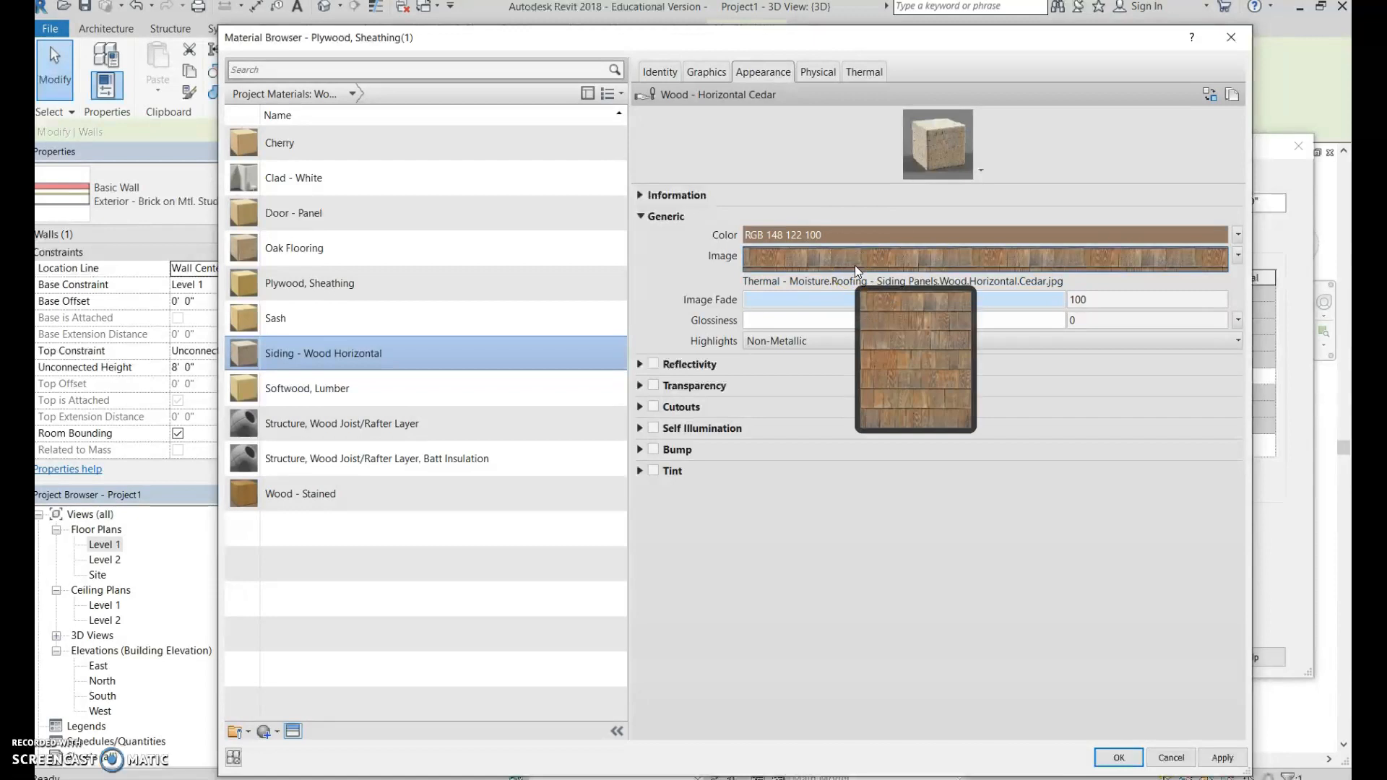
left_click(1033, 287)
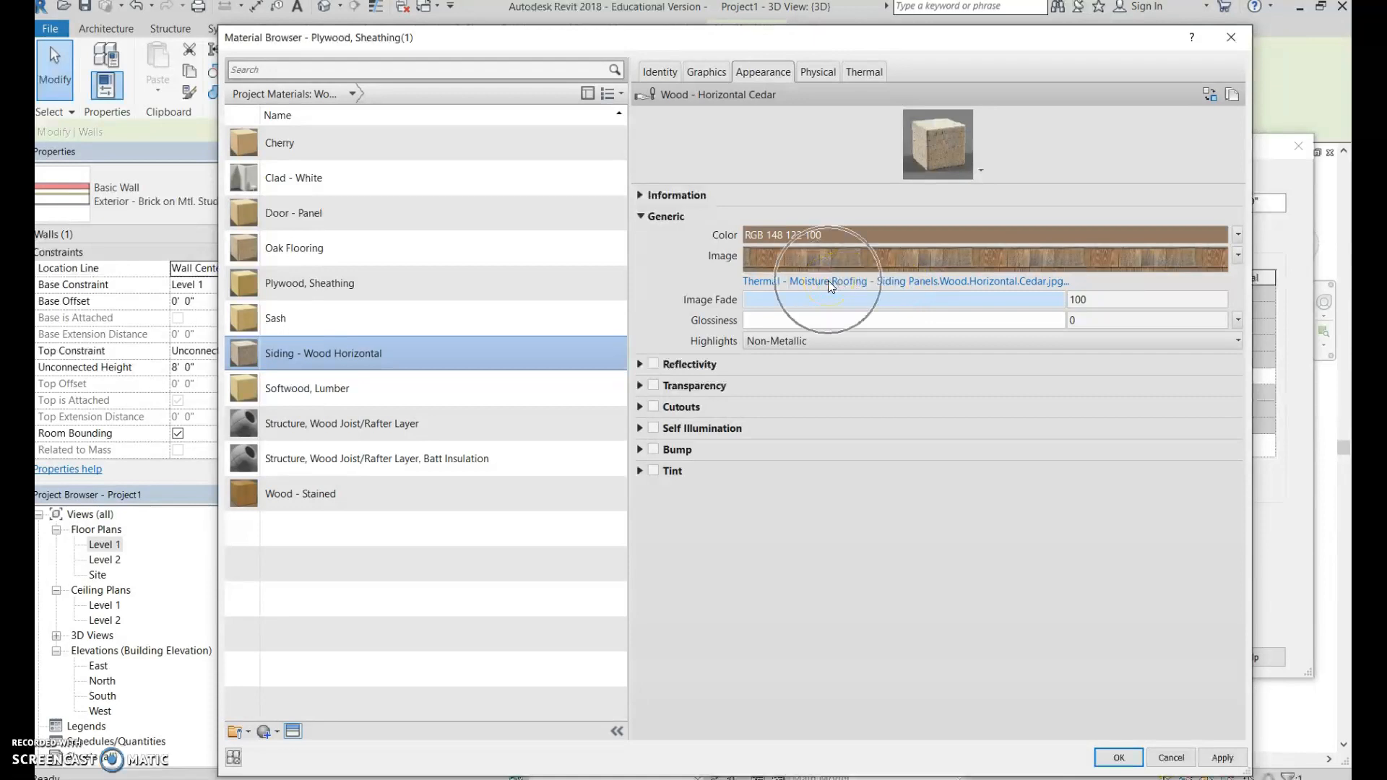
left_click(746, 81)
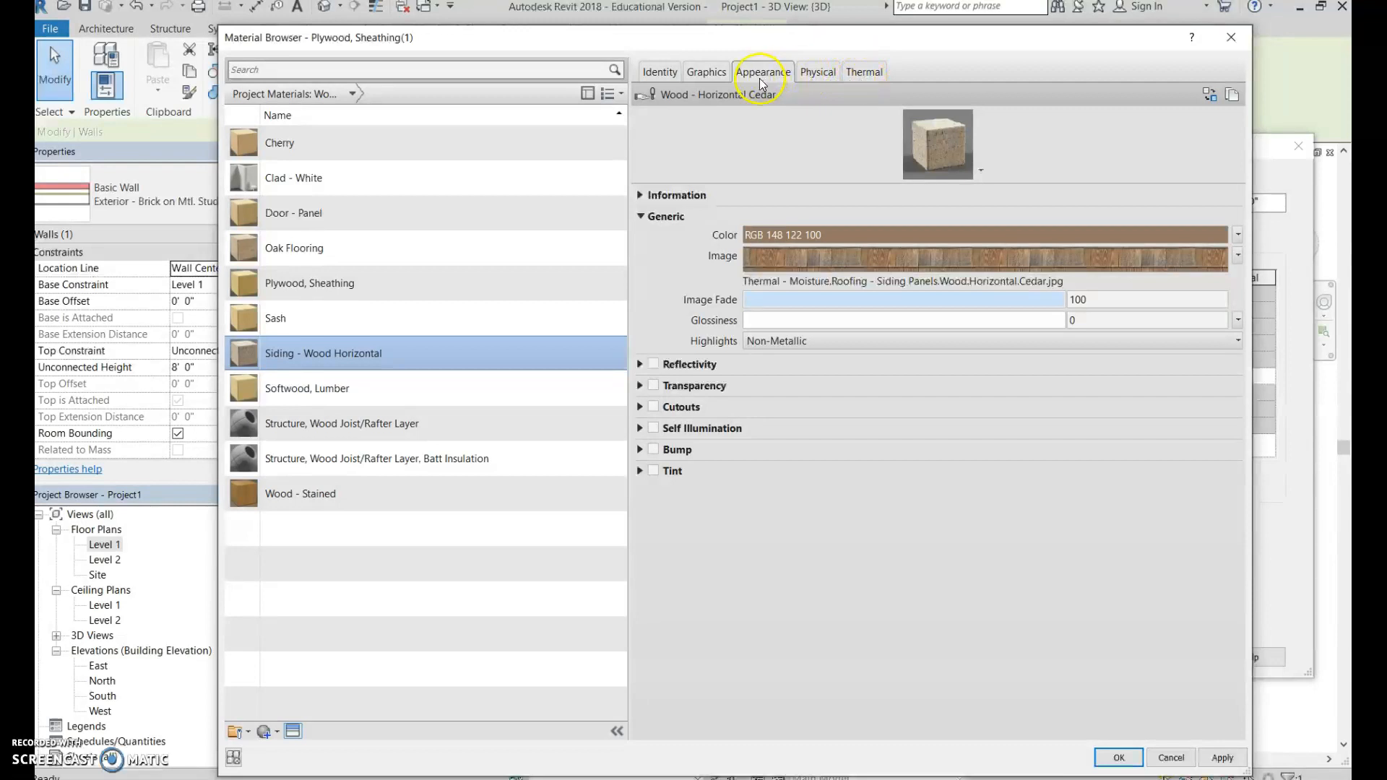
left_click(1224, 759)
left_click(1119, 758)
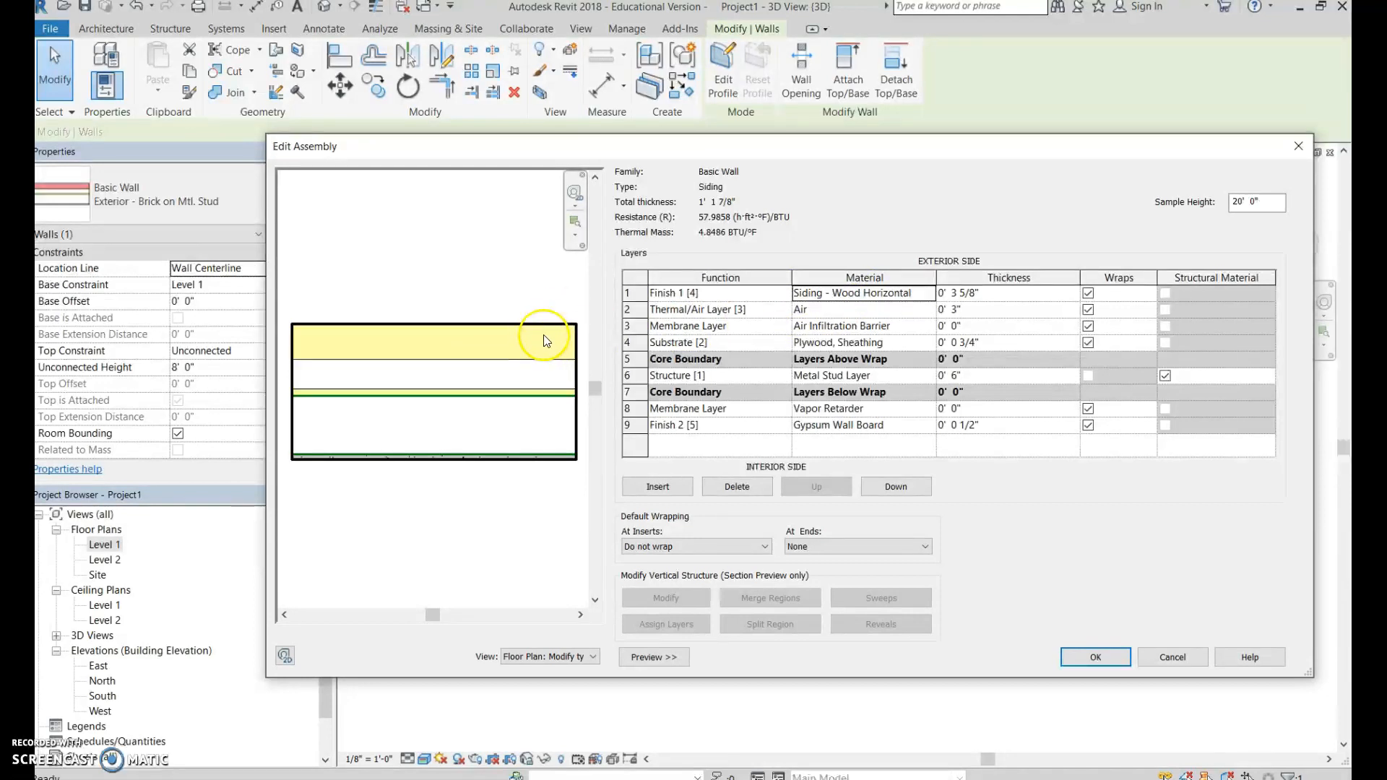
Set the thickness of the exterior Finish 1 [4] siding layer to 1/2"
left_click(955, 291)
left_click_drag(953, 293, 974, 293)
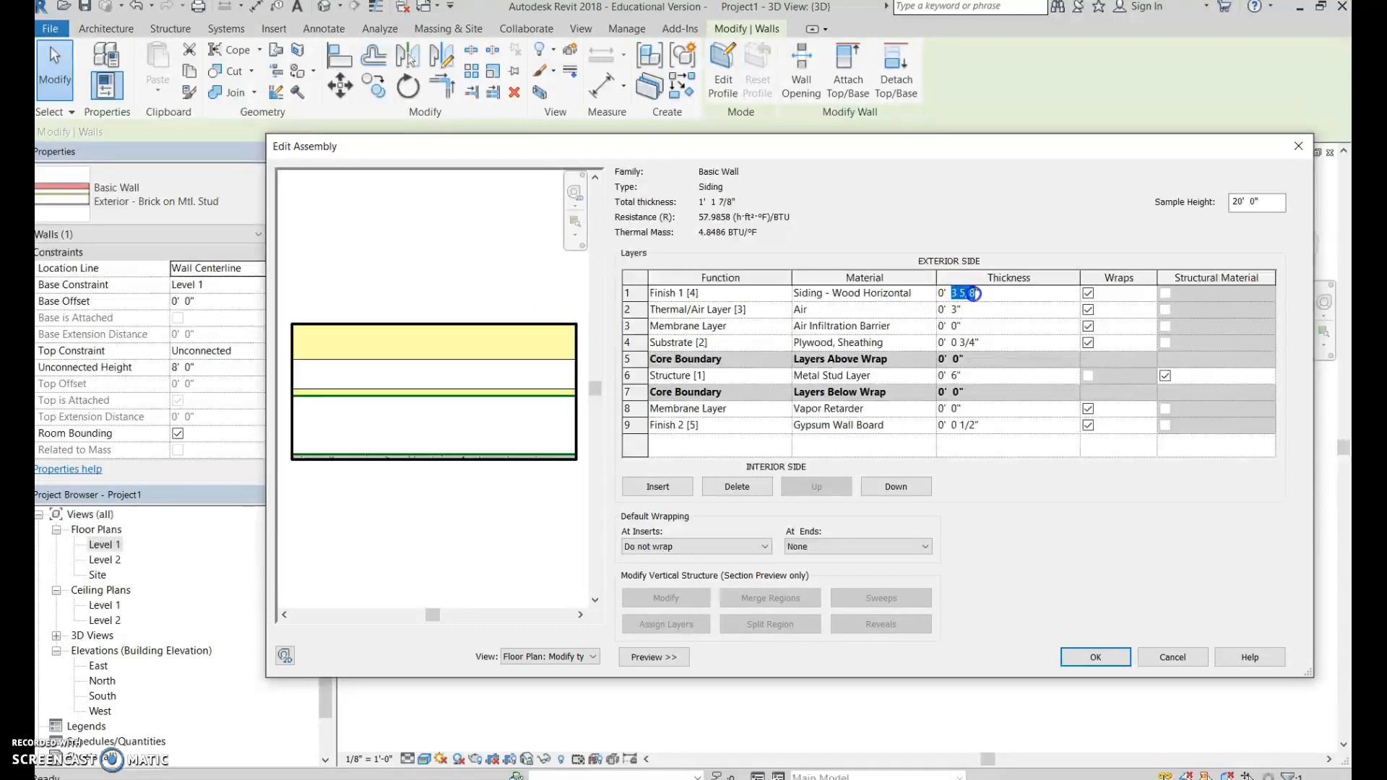
type("1/2")
left_click(967, 297)
left_click(547, 394)
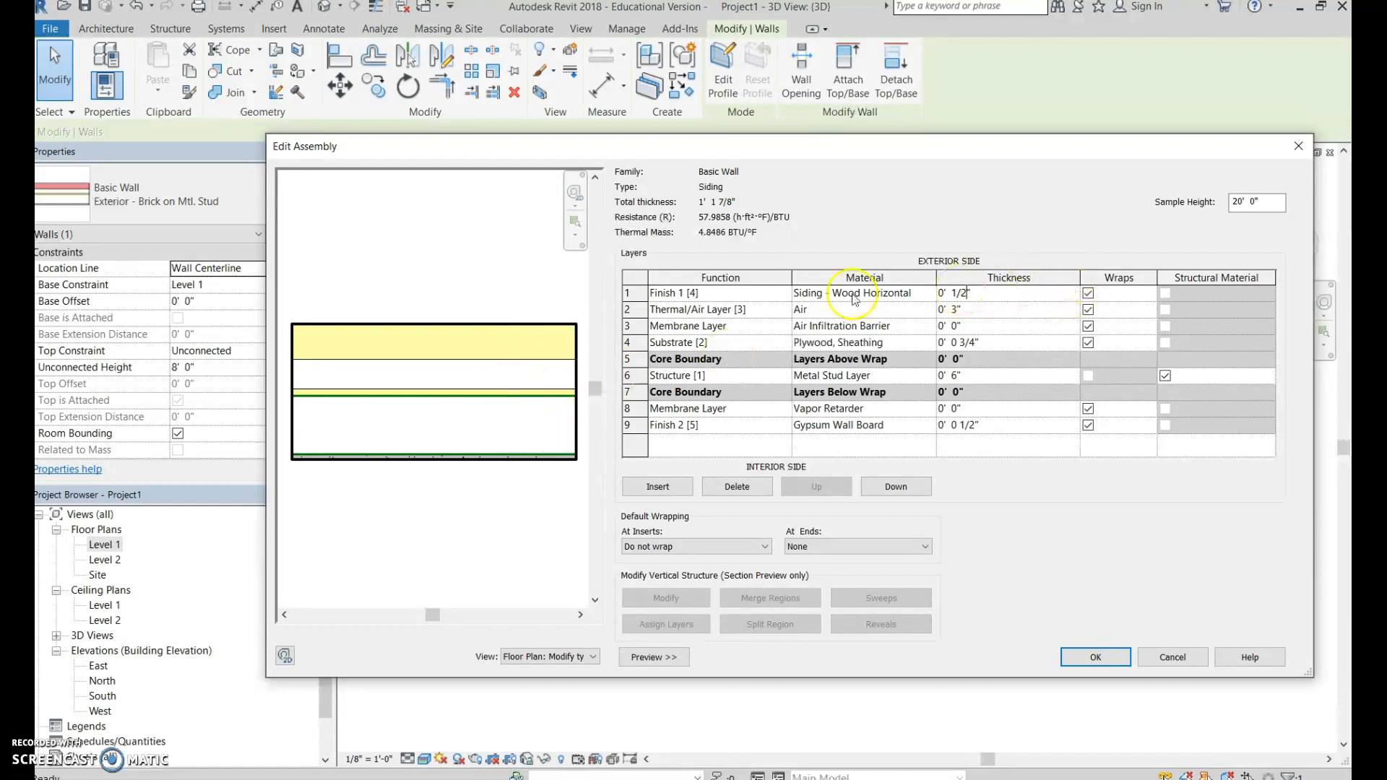
Delete the Thermal/Air Layer [3] from the Siding wall assembly
left_click(628, 310)
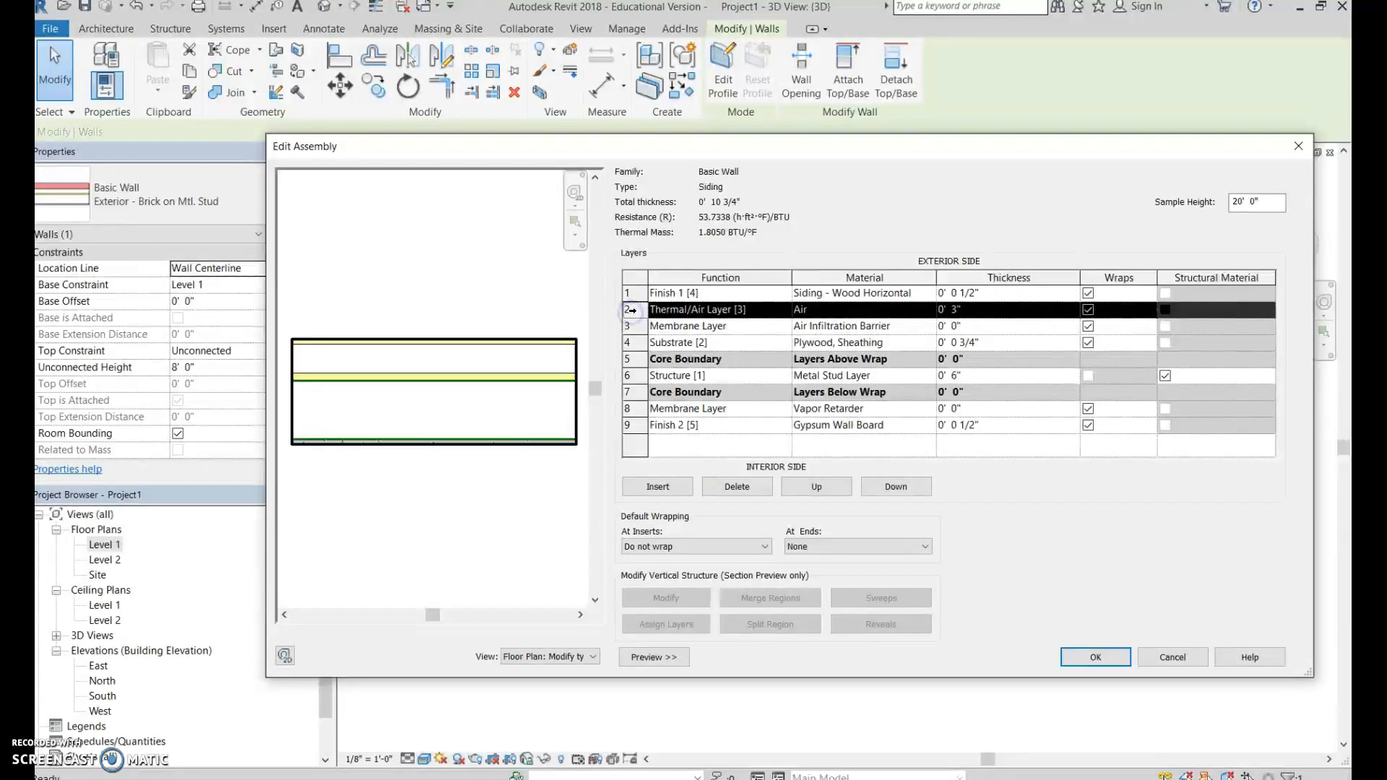
left_click(752, 455)
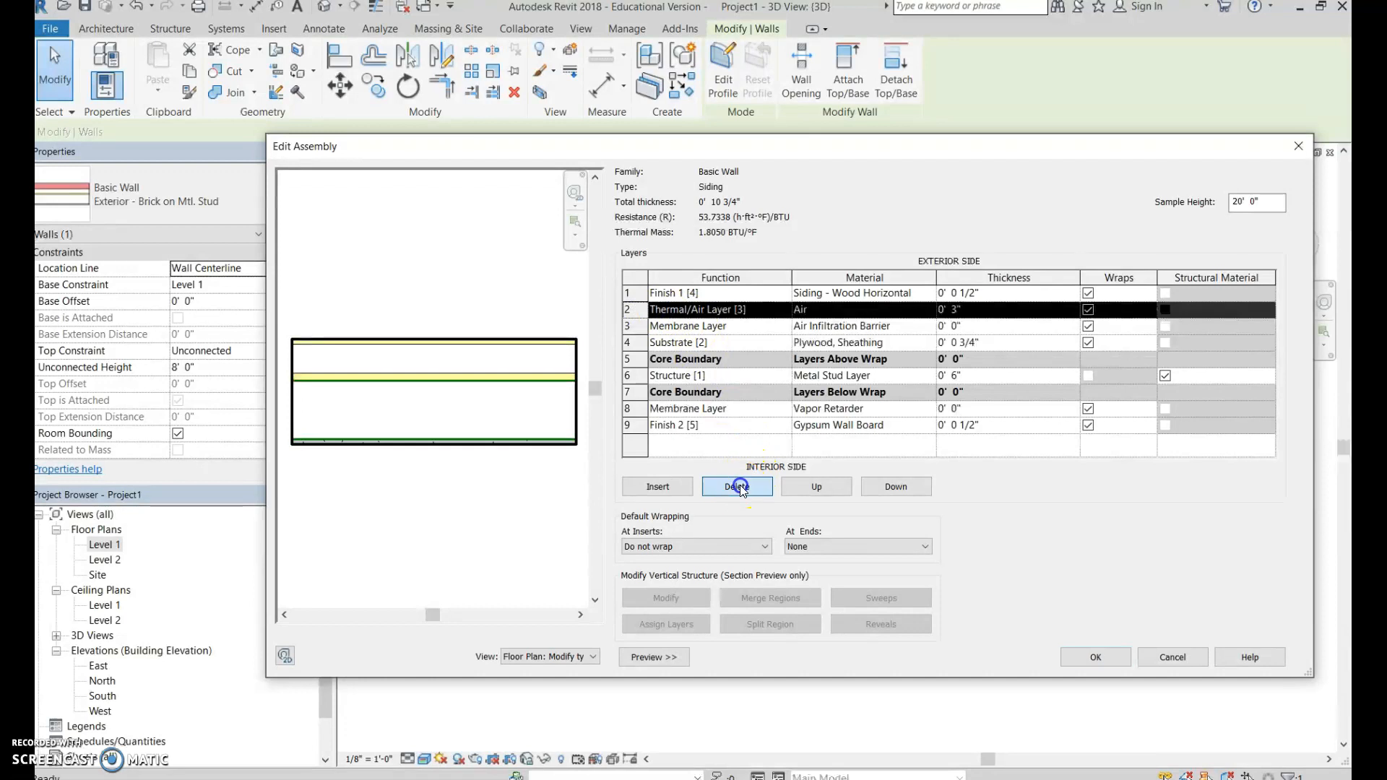
left_click(740, 486)
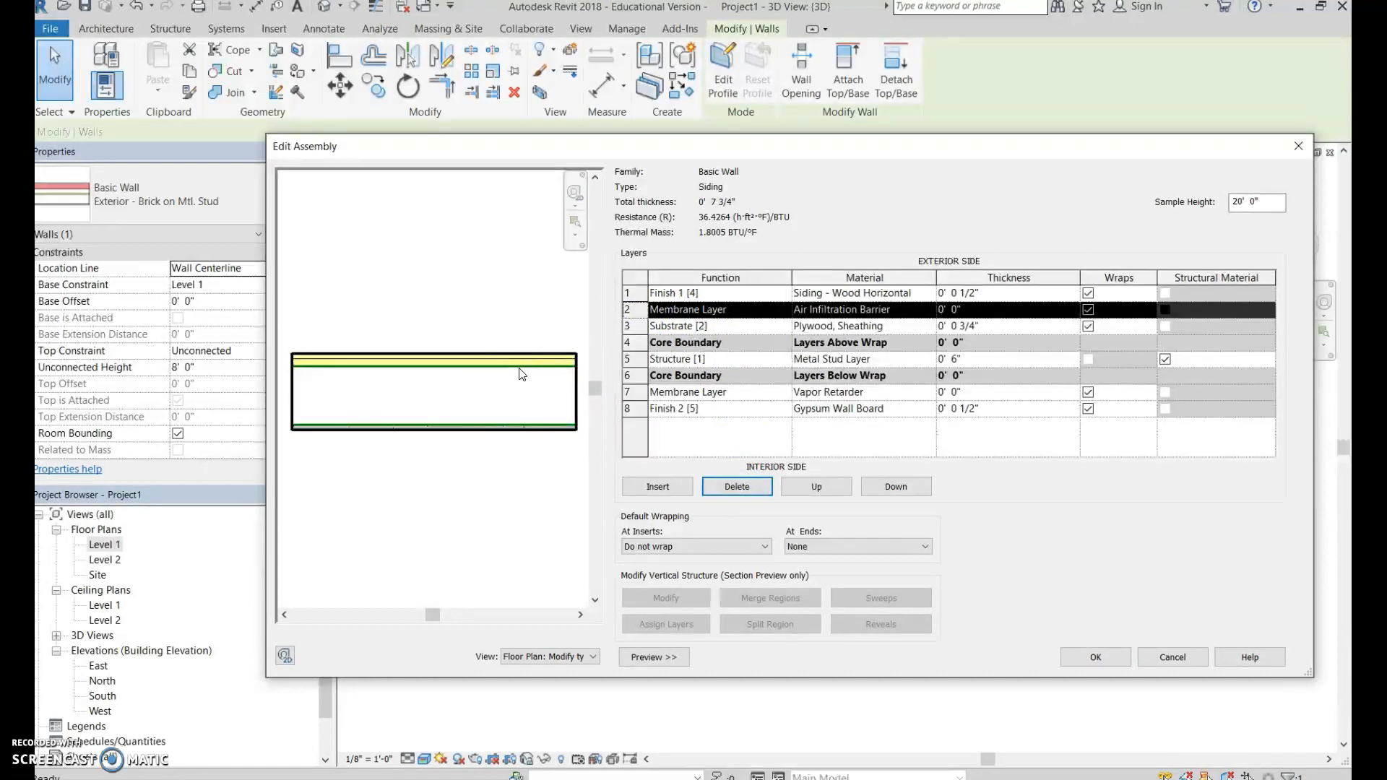
Apply the edited Siding type to the selected gable wall and examine its exterior finish in the 3D view
left_click(1106, 658)
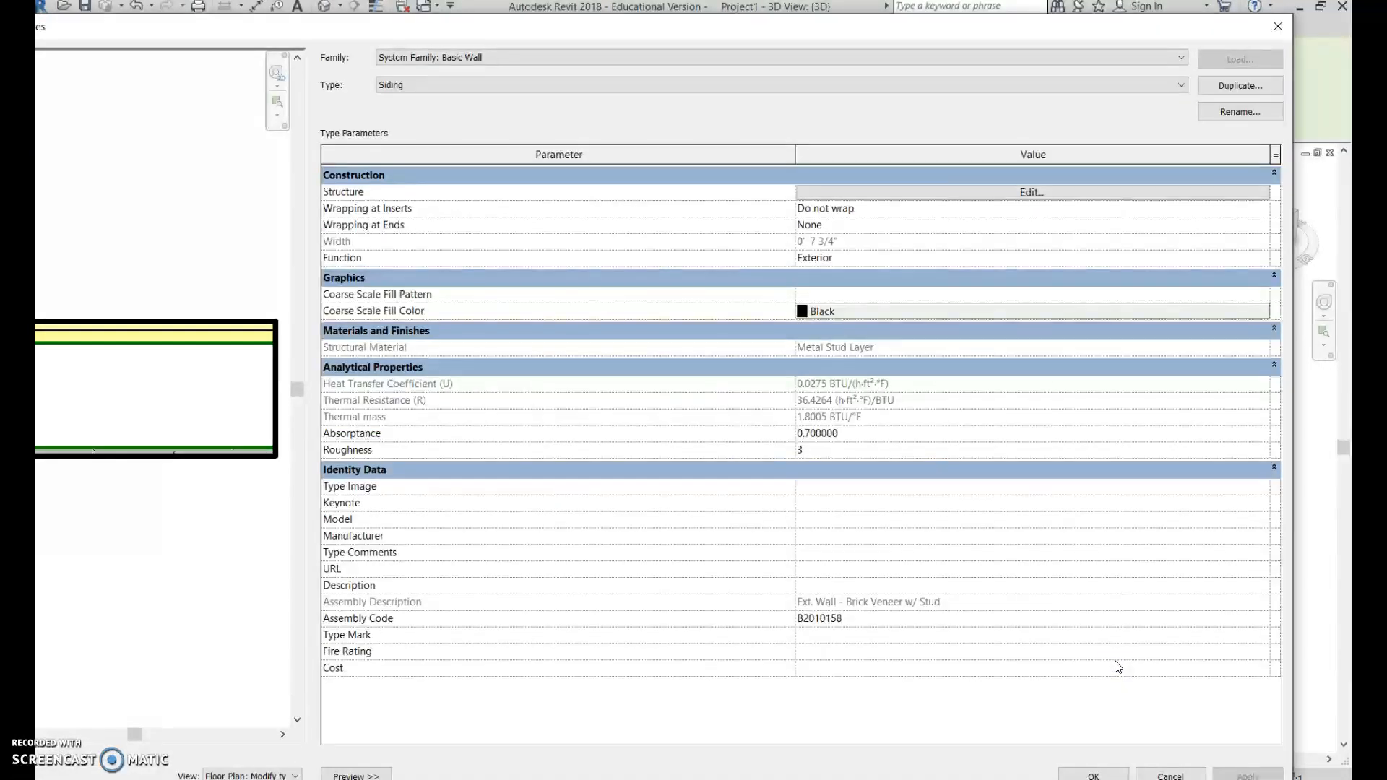
left_click(1113, 773)
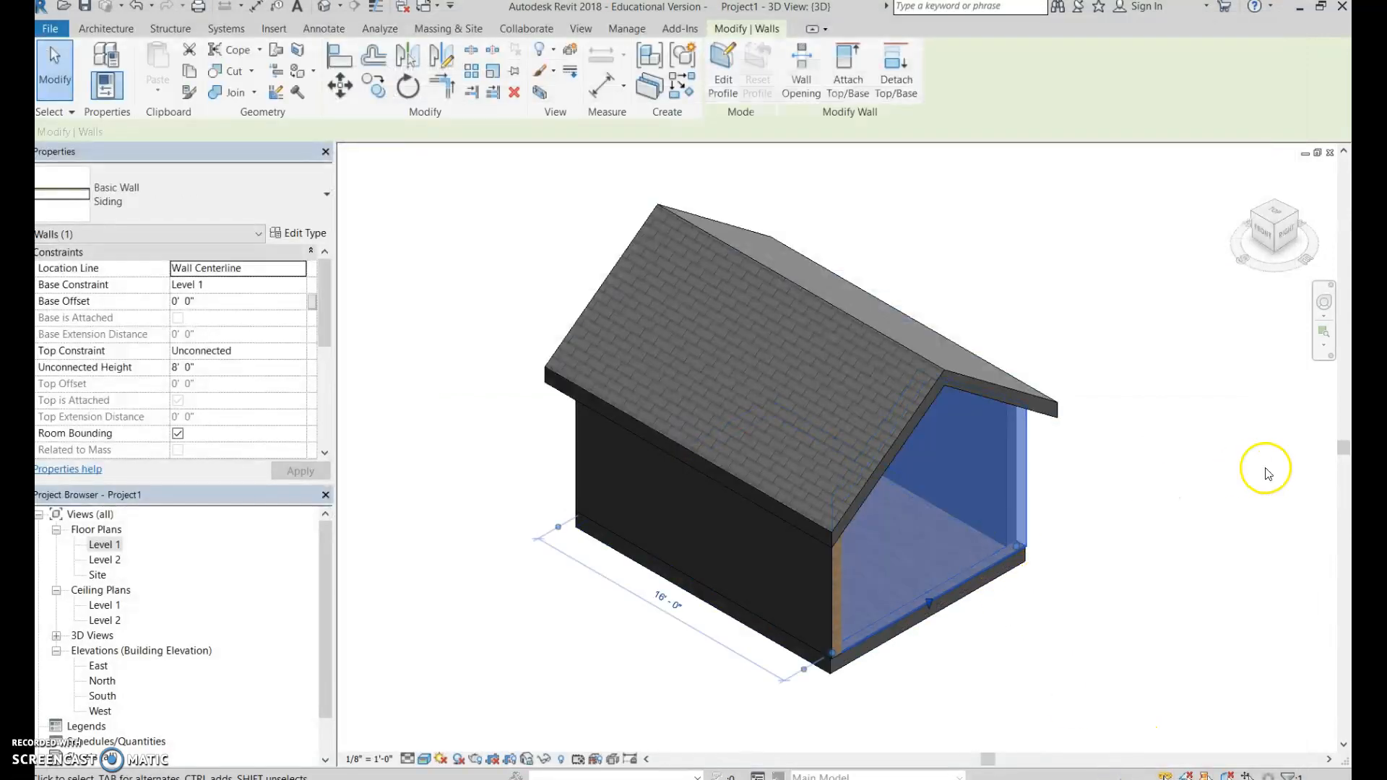
left_click(1258, 470)
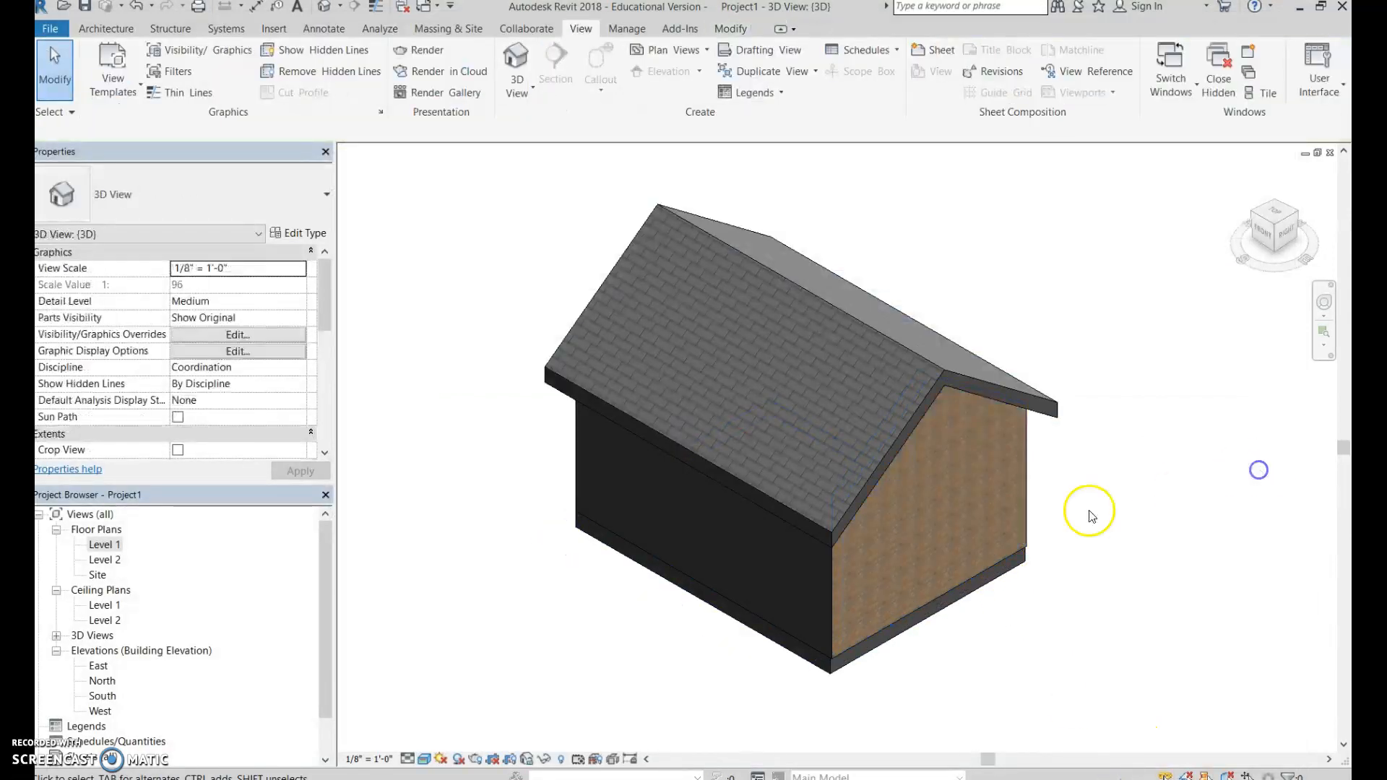
scroll(941, 501, "up", 5)
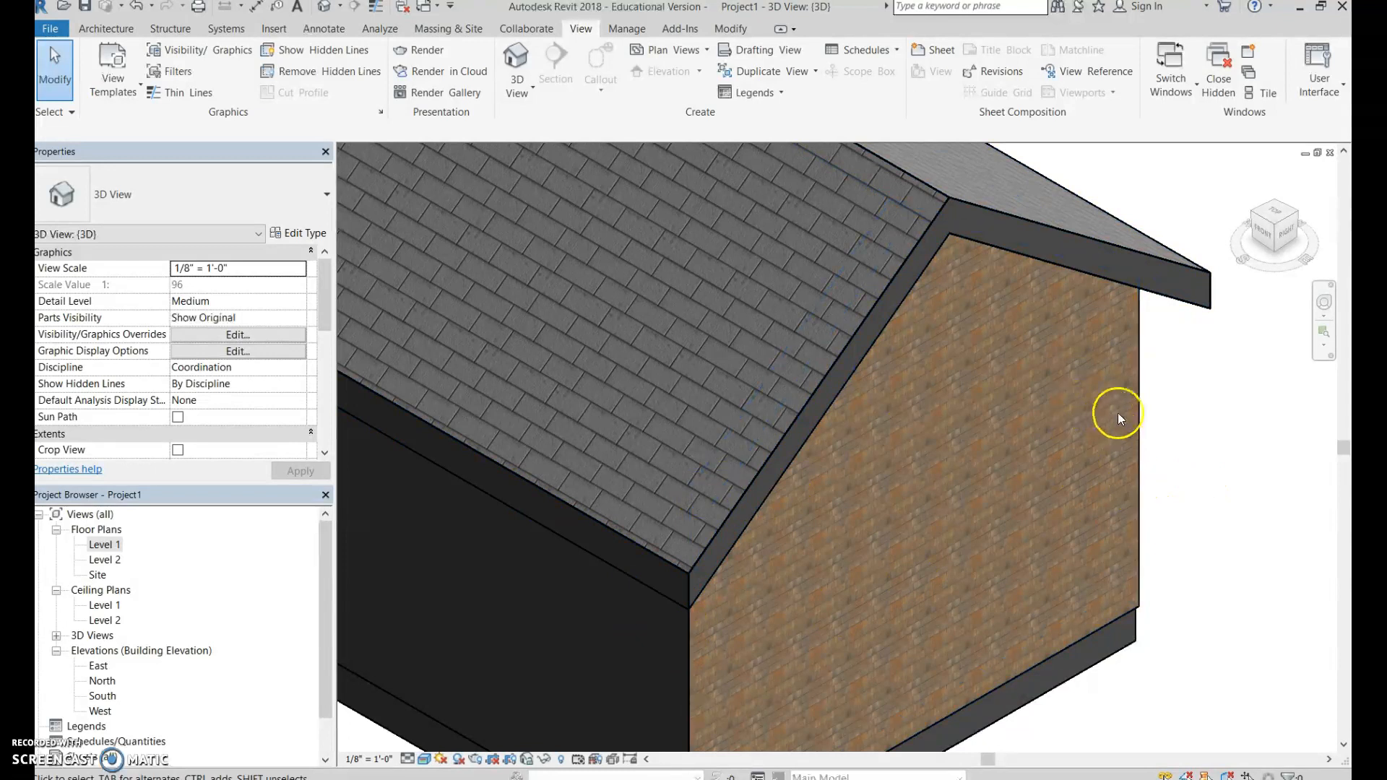
middle_click_drag(1177, 449, 1235, 299)
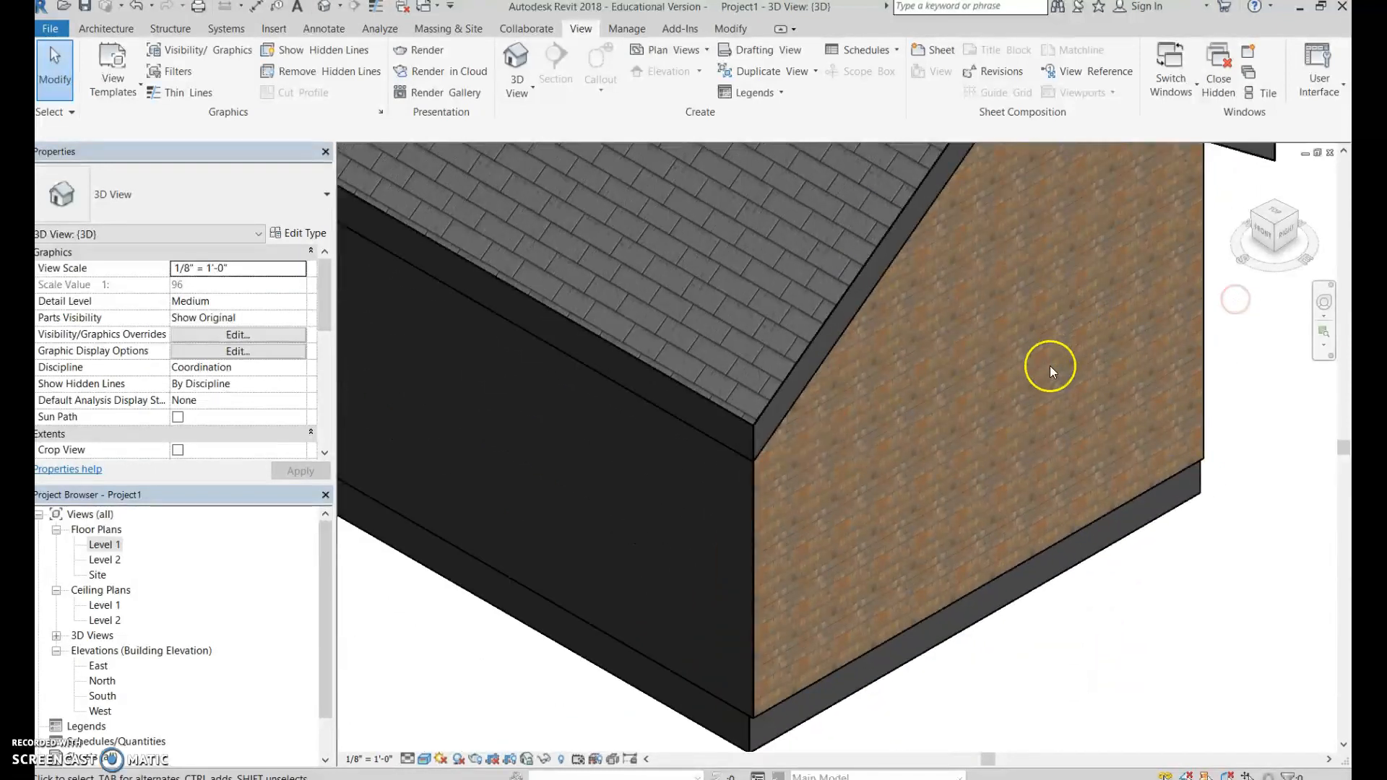
scroll(1042, 326, "up", 5)
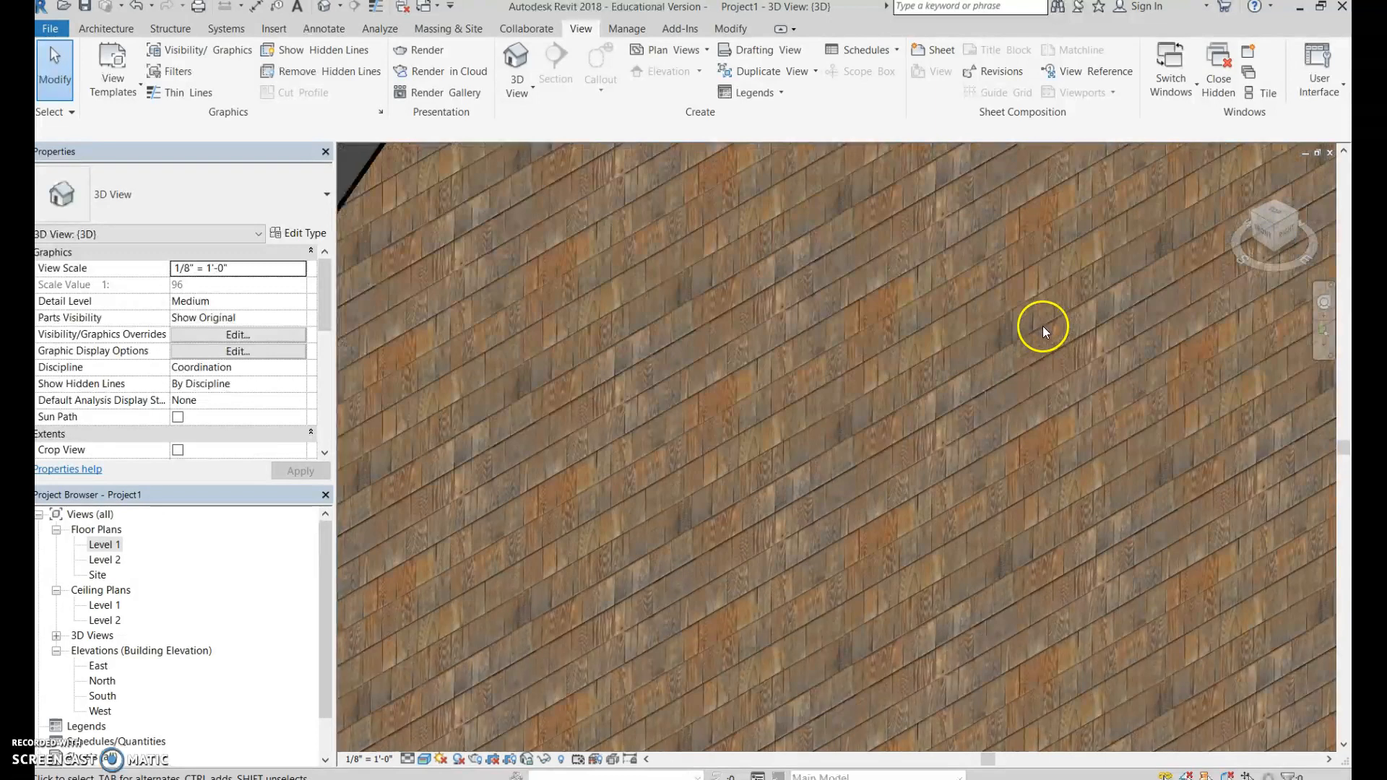
scroll(1047, 327, "down", 5)
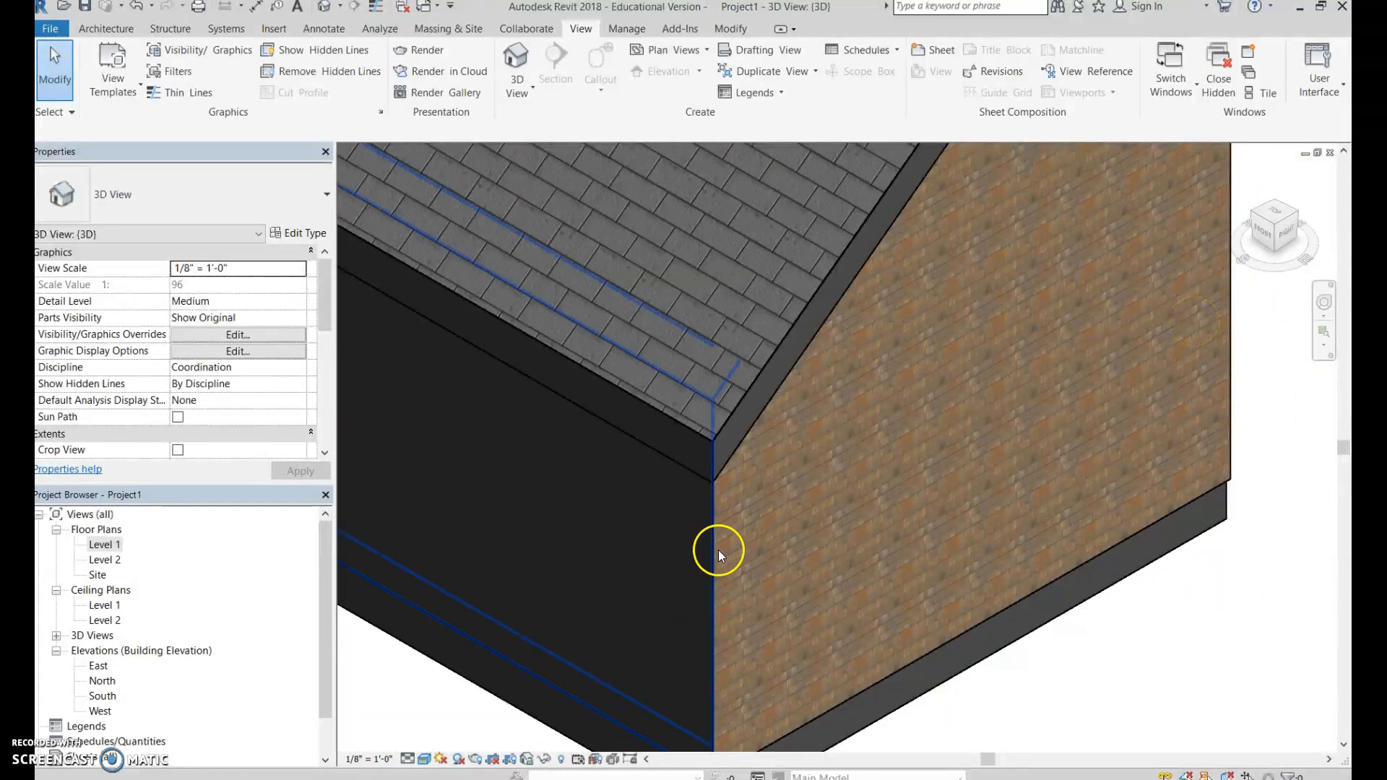
Apply the Siding wall type to the three remaining Generic - 8" walls on the Level 1 plan and return to the 3D view
double_click(104, 544)
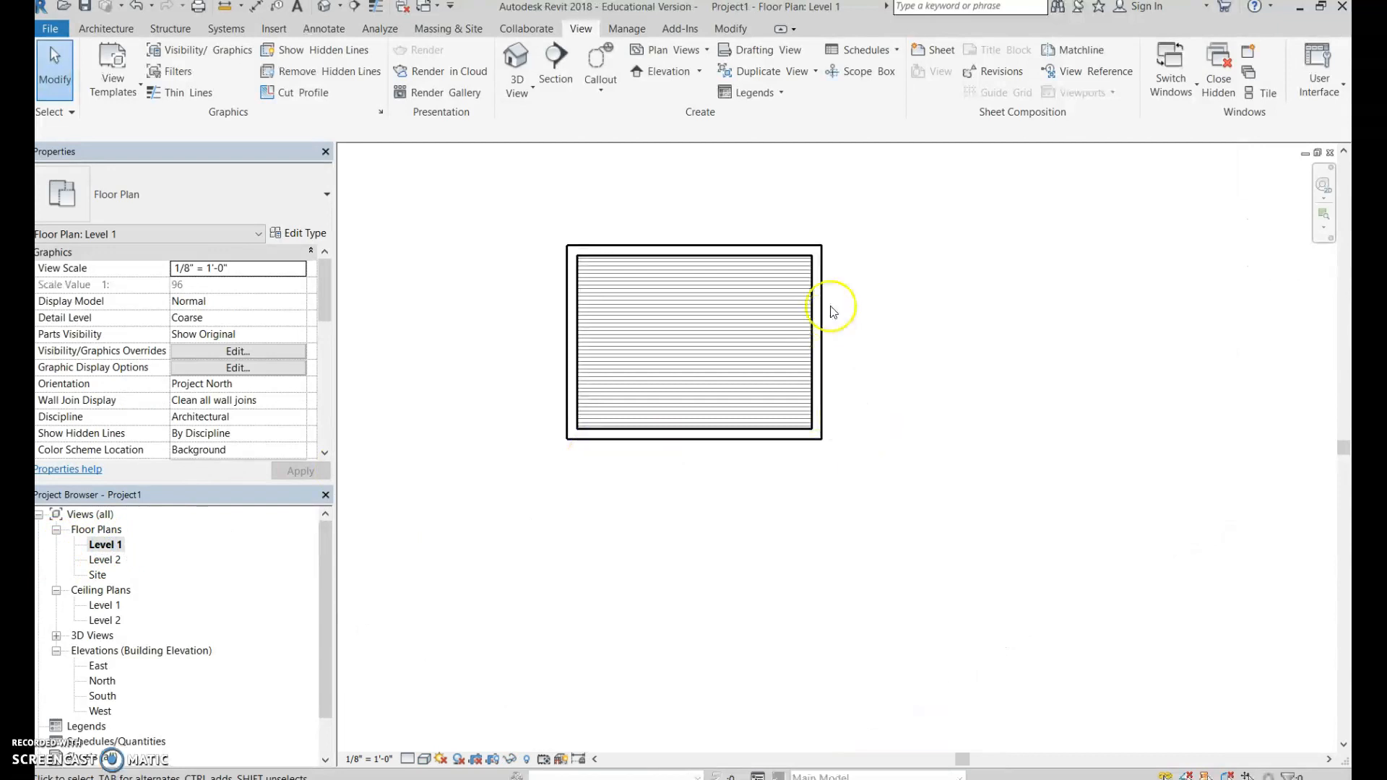
left_click(745, 435)
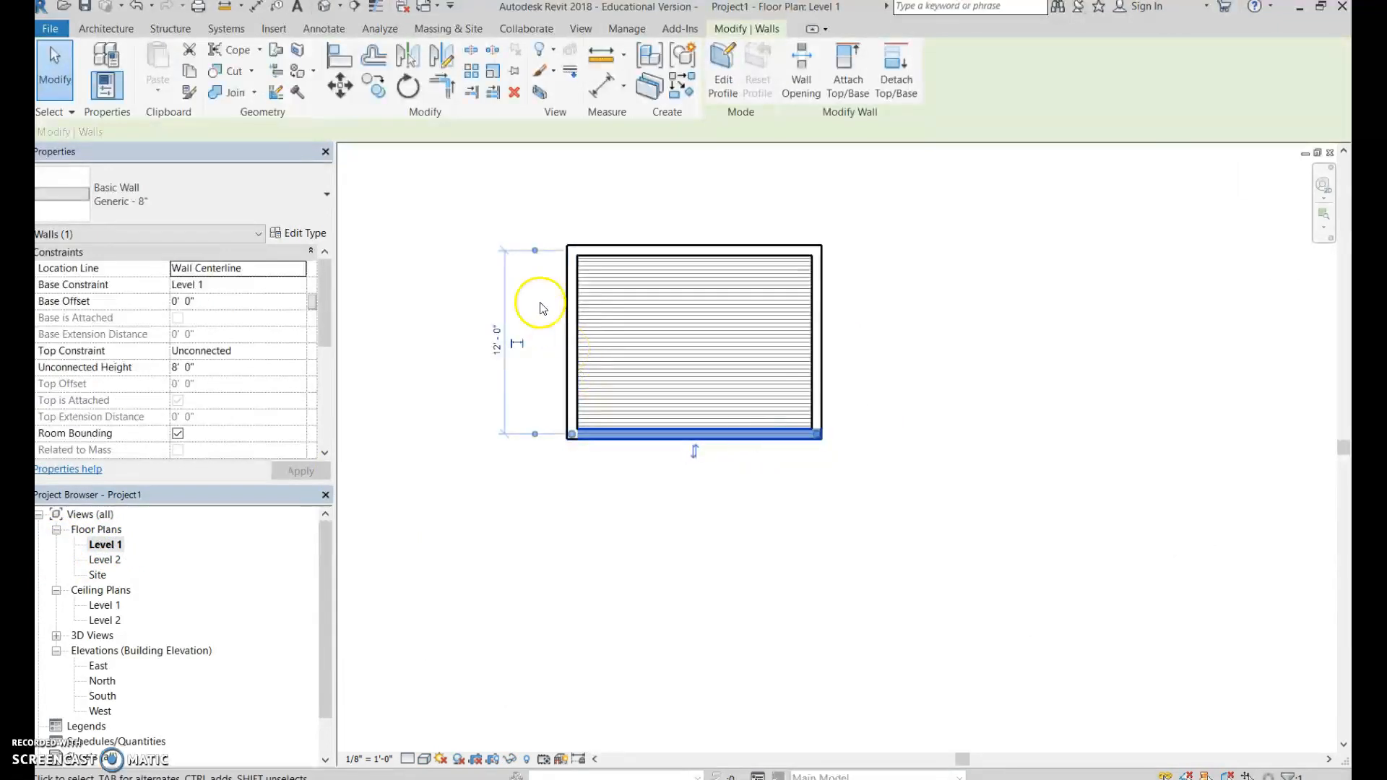
left_click(577, 252, "ctrl")
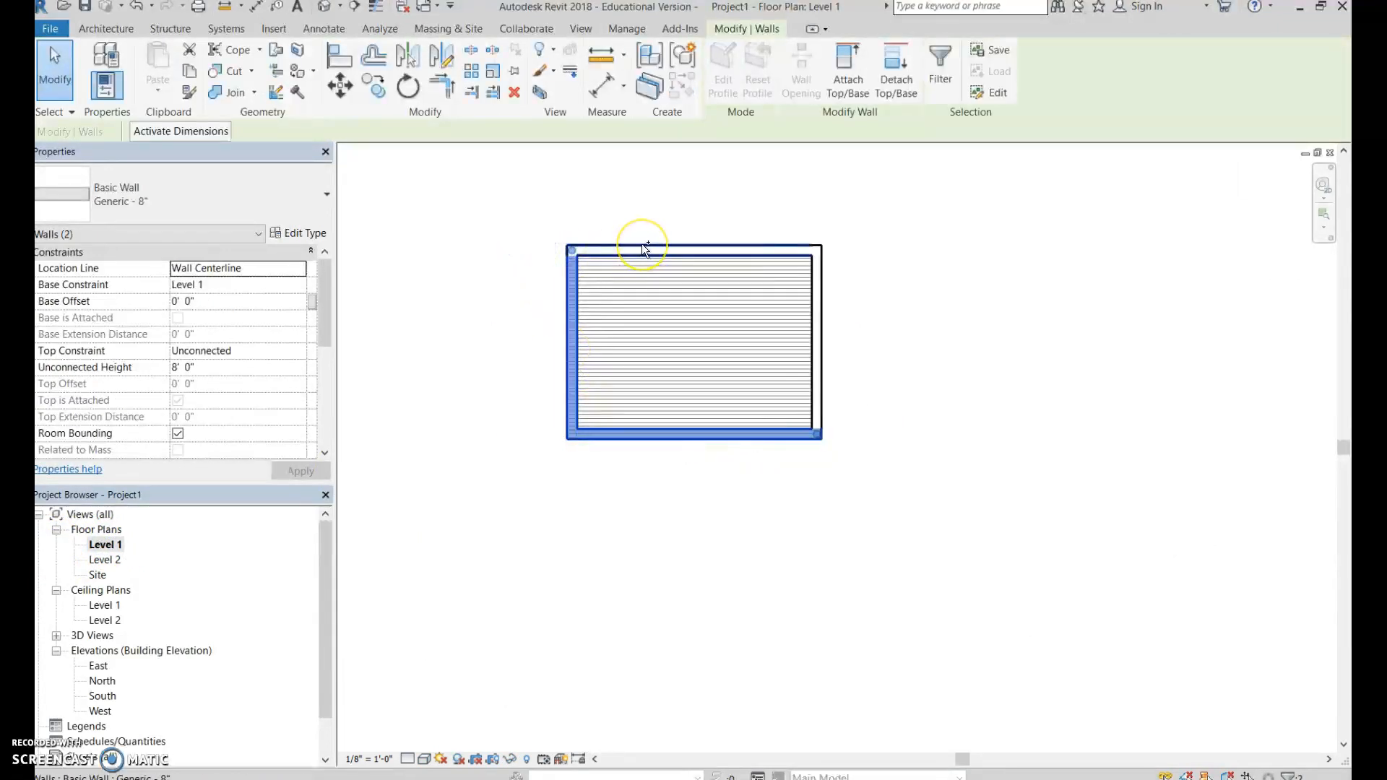
left_click(643, 244, "ctrl")
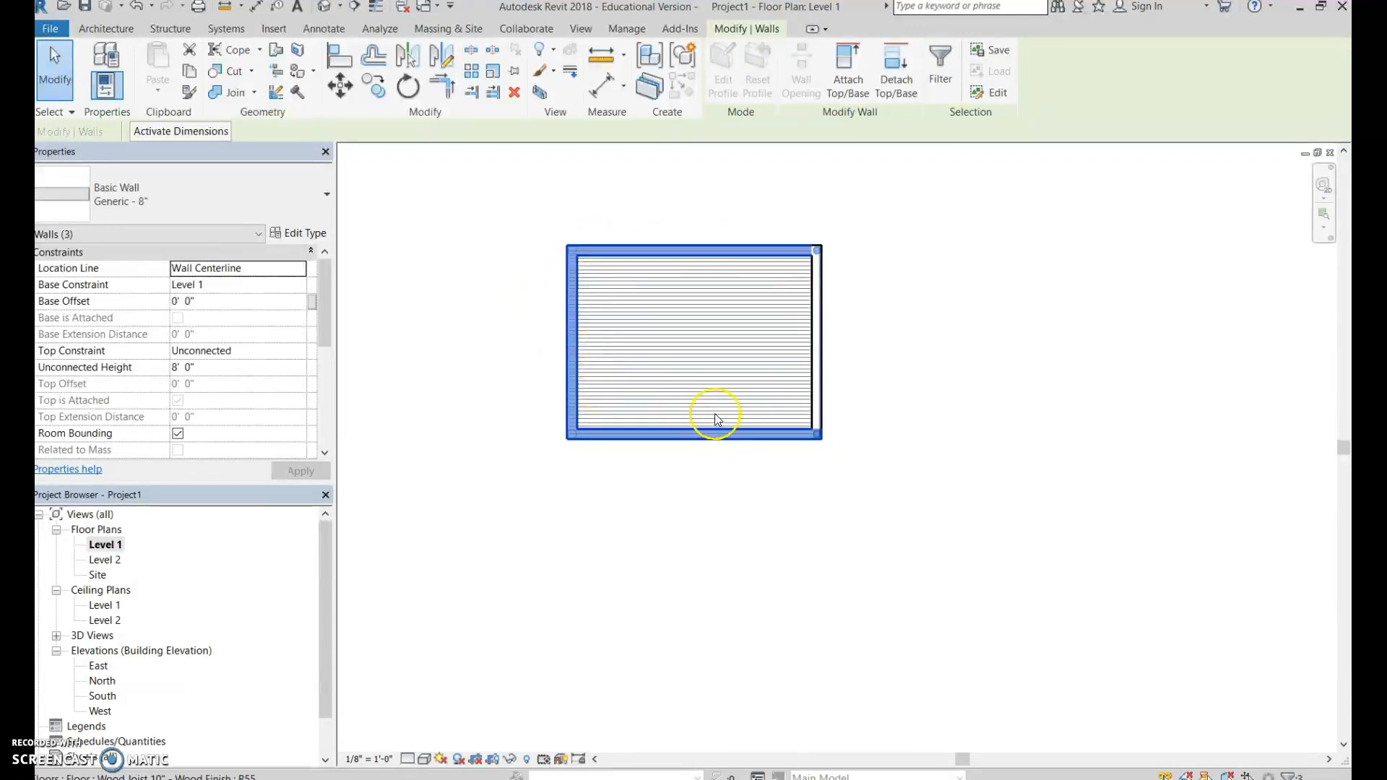
left_click(325, 196)
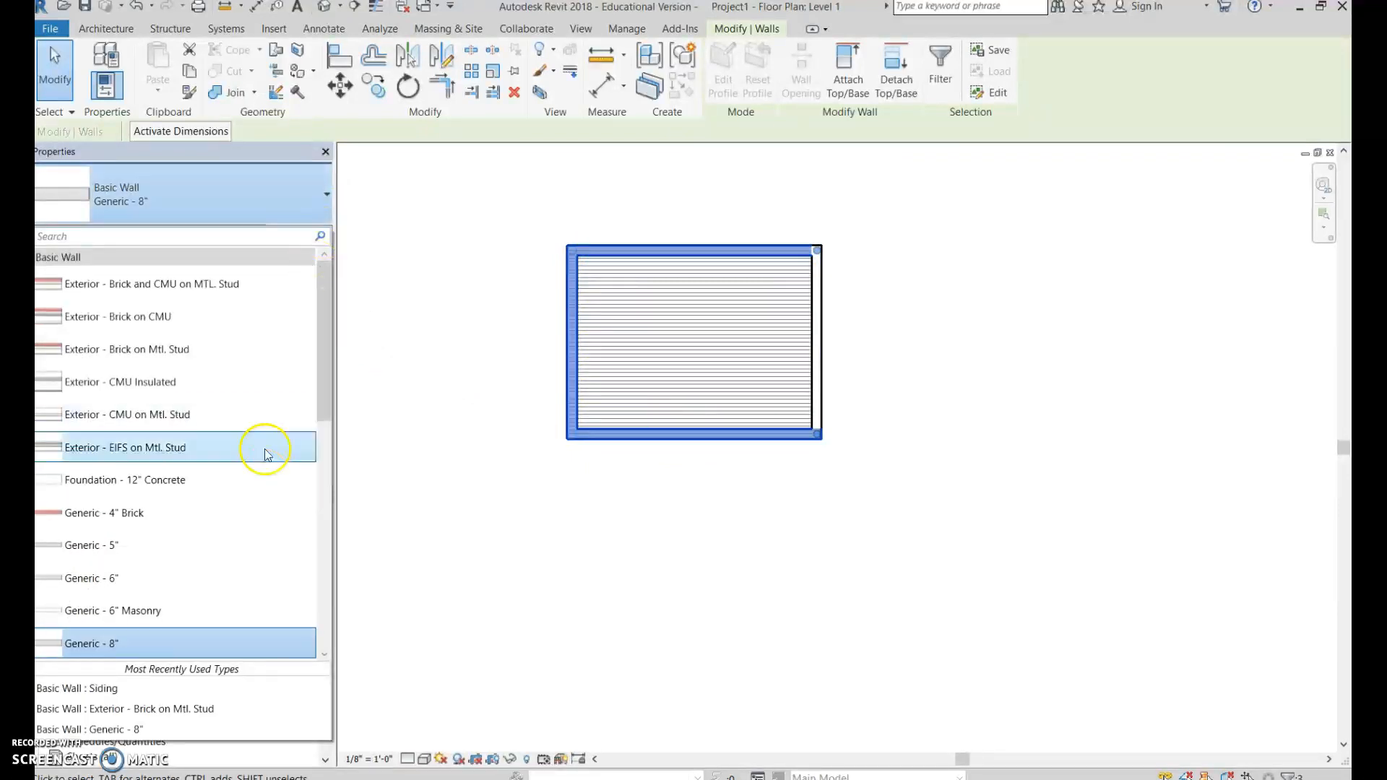
left_click(156, 693)
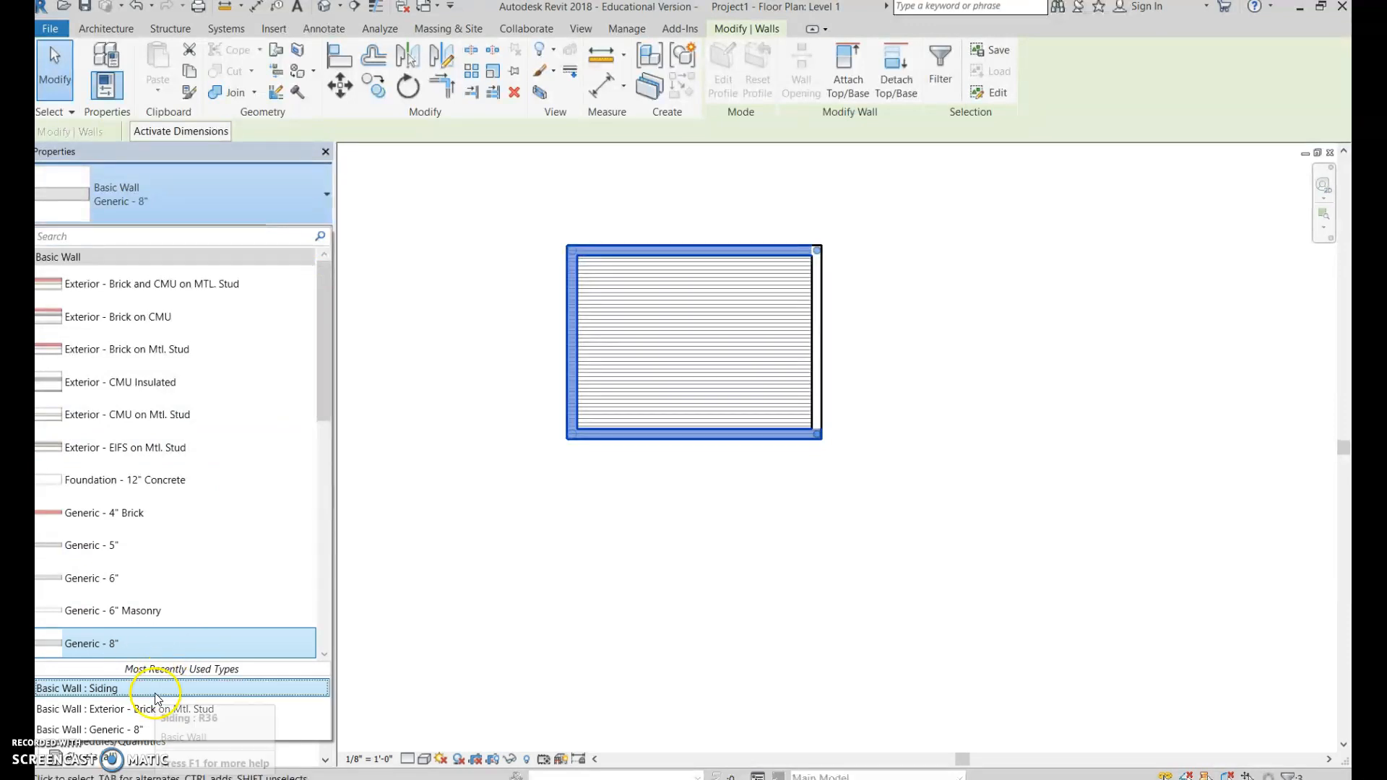
left_click(767, 518)
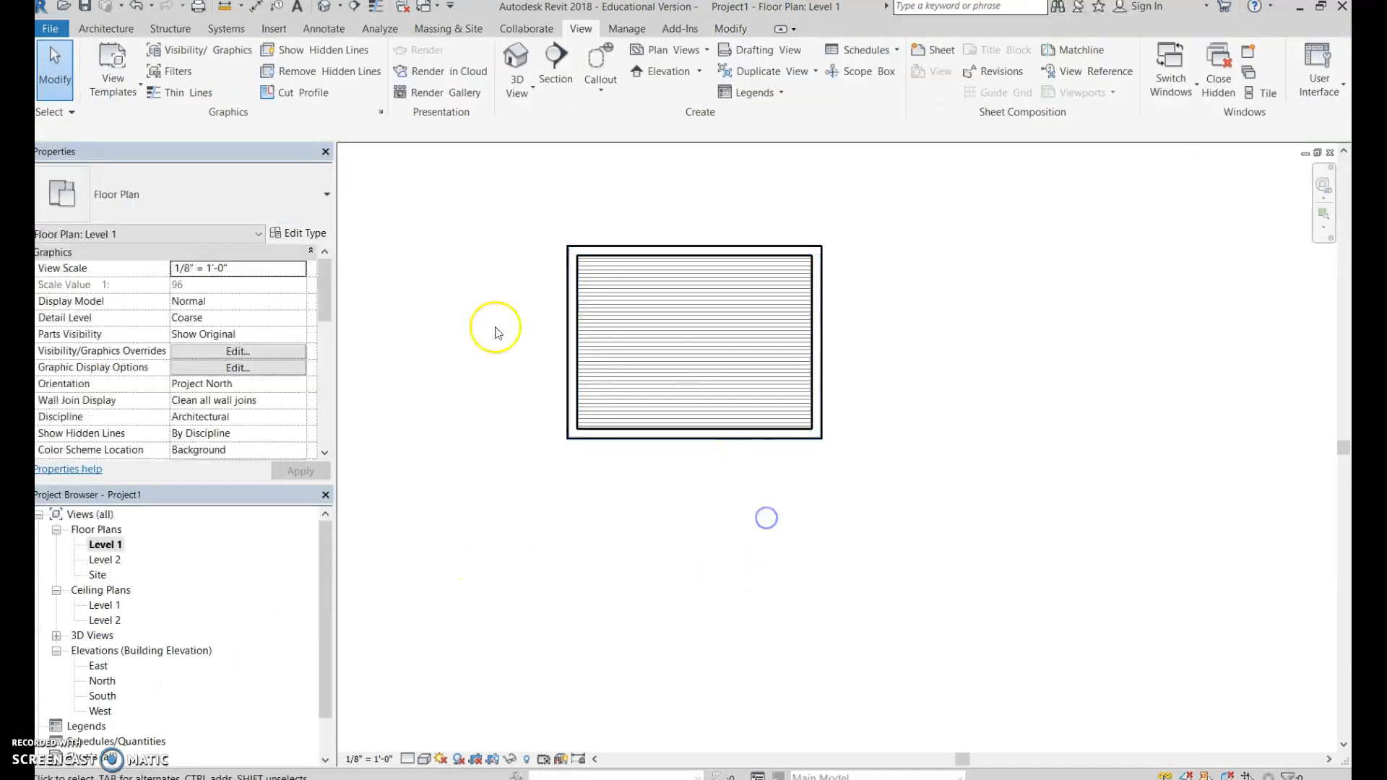
left_click(58, 635)
double_click(100, 650)
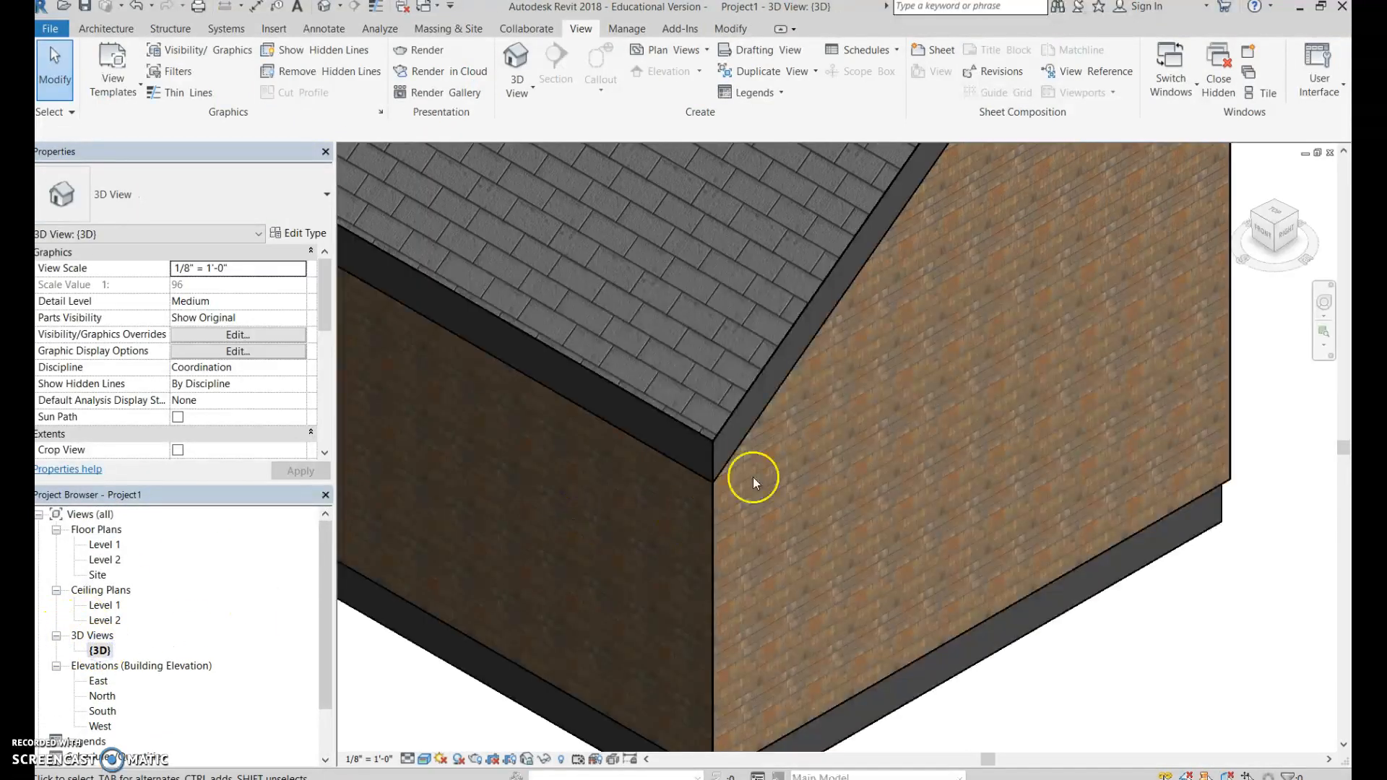
scroll(753, 477, "down", 5)
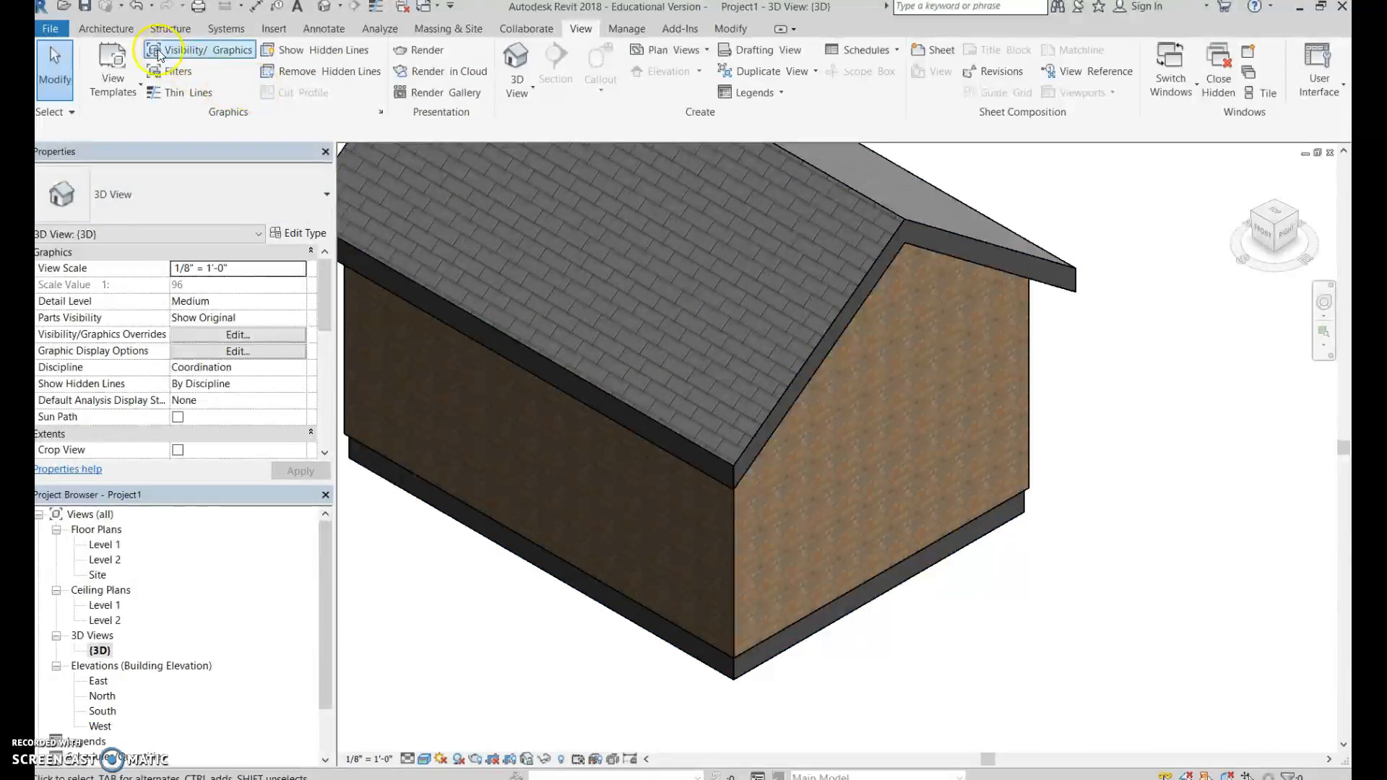
Start placing a door and browse the family library to the Residential folder inside Doors
left_click(110, 32)
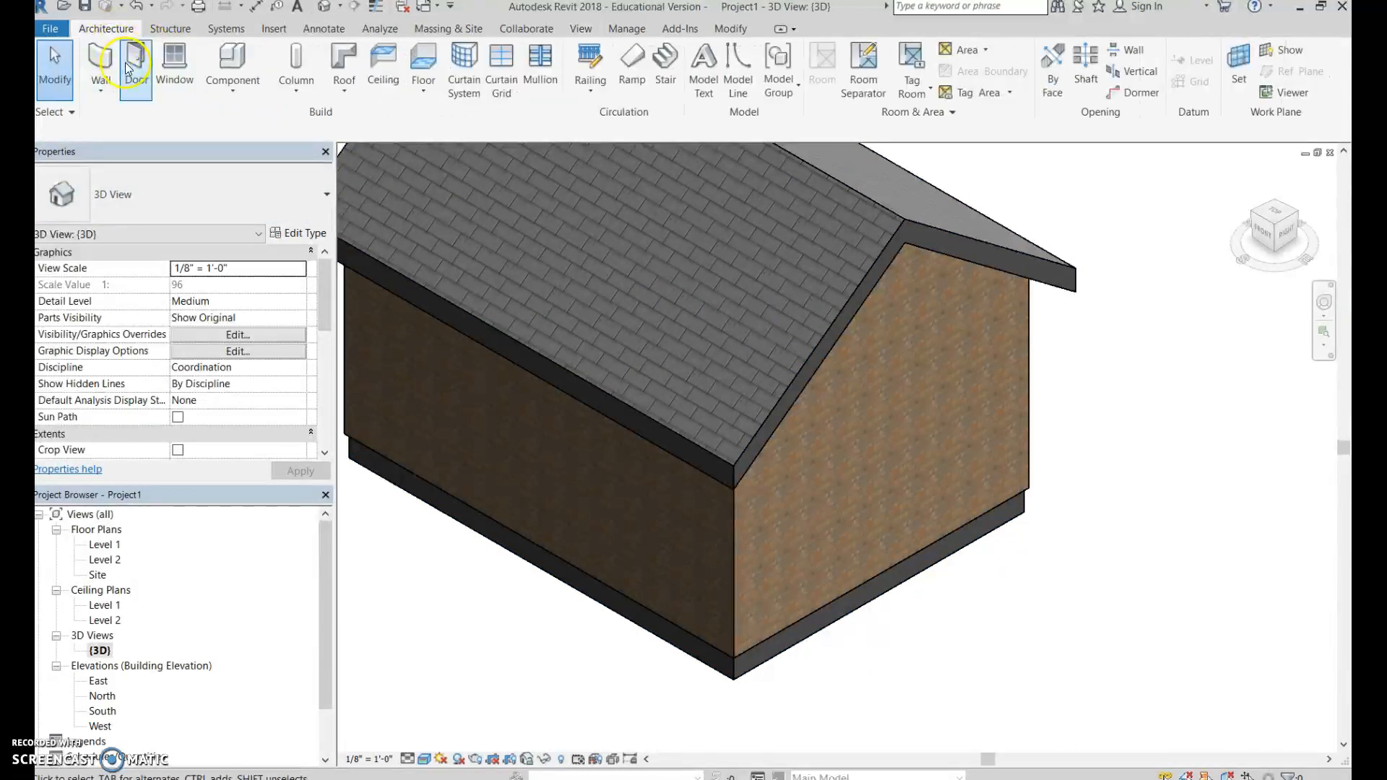
left_click(128, 63)
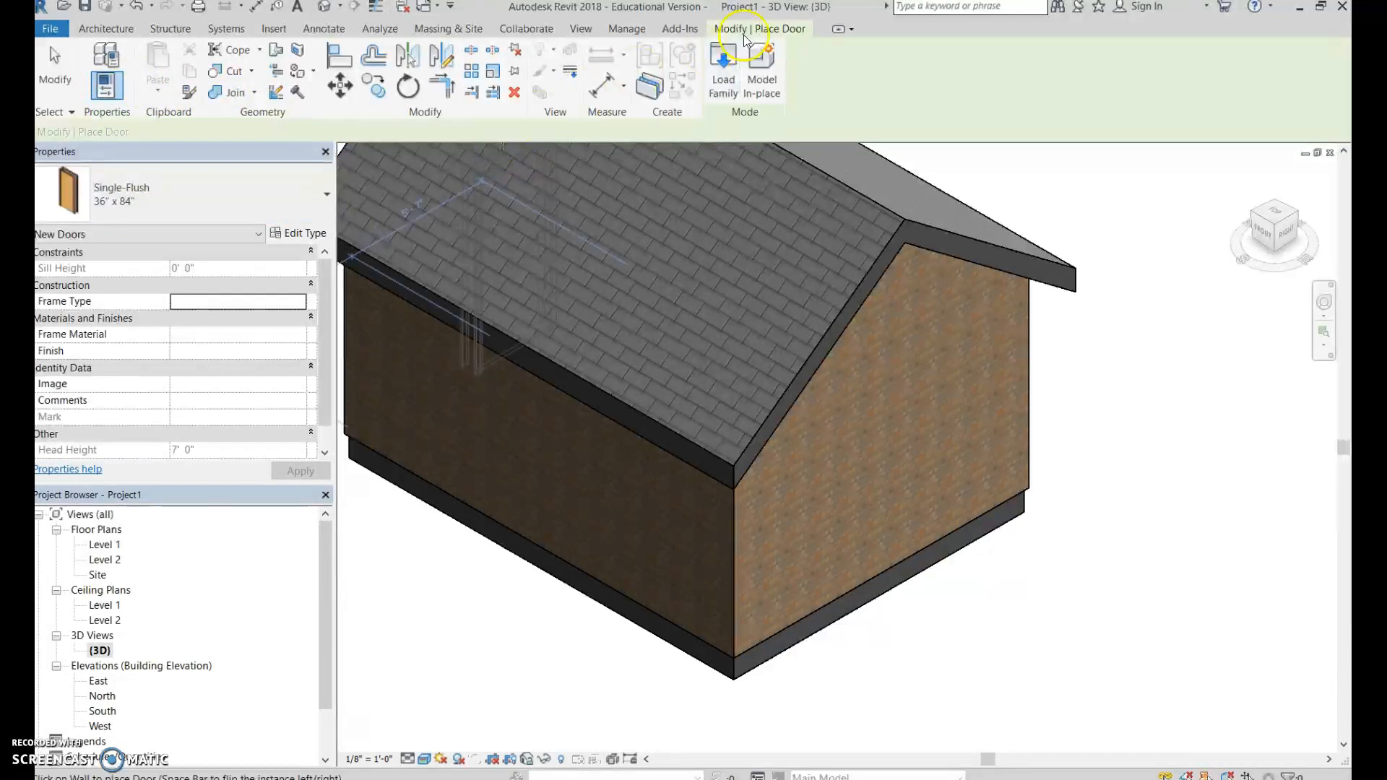
left_click(723, 73)
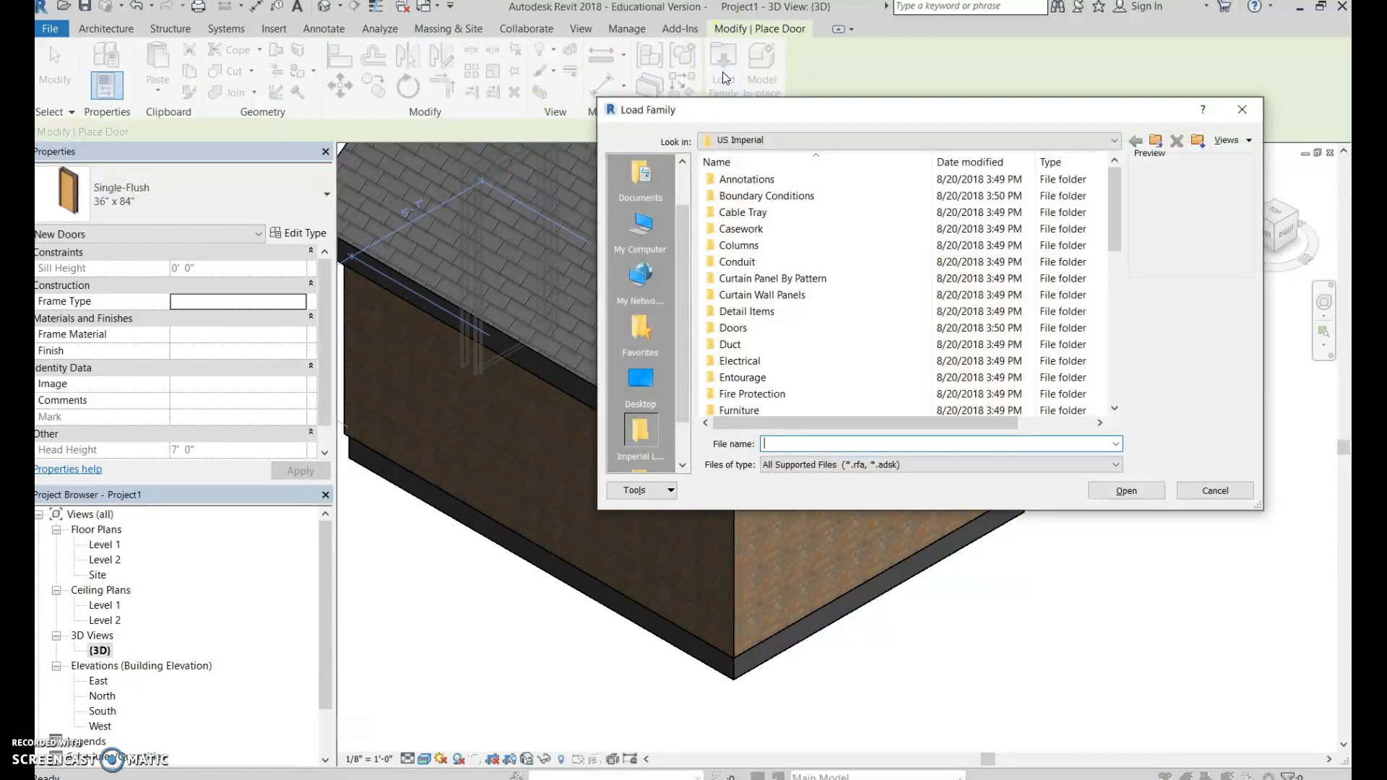
left_click(810, 332)
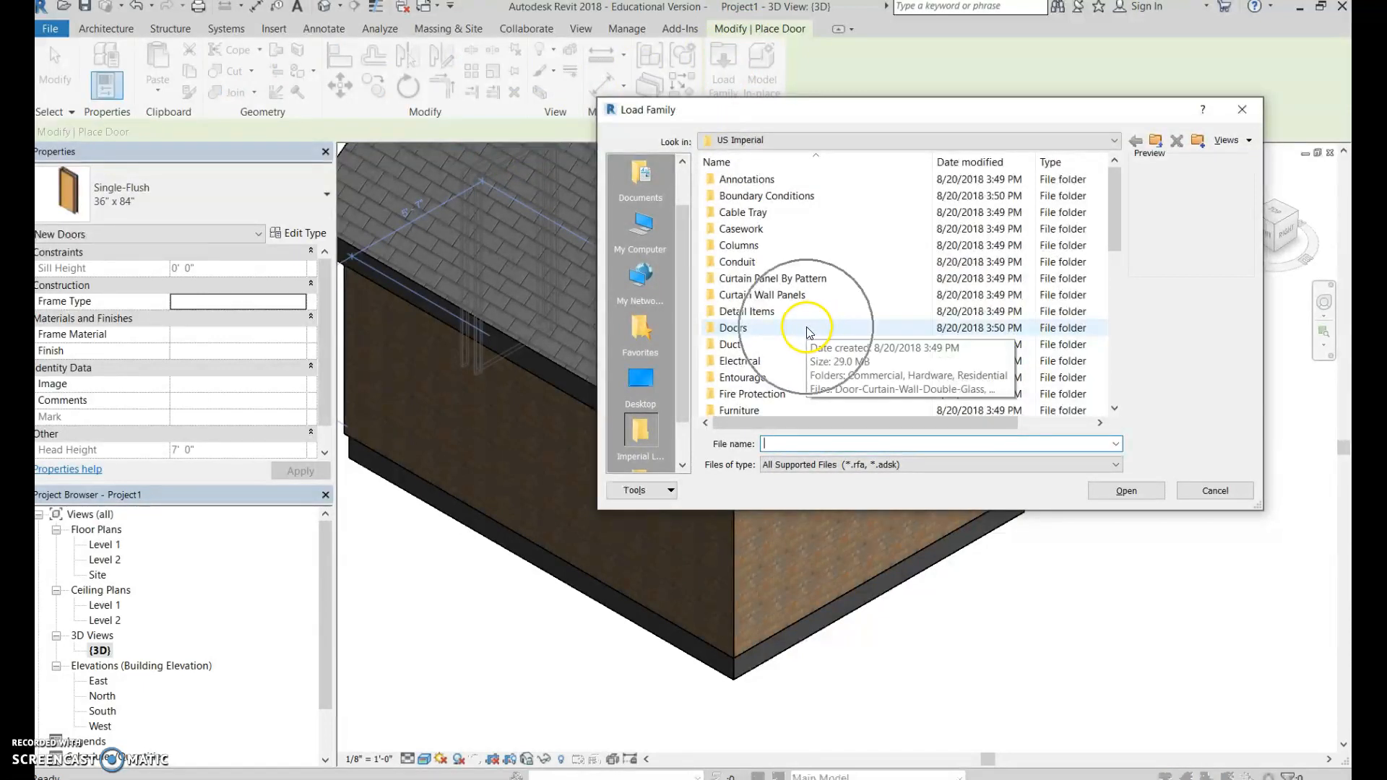
double_click(808, 330)
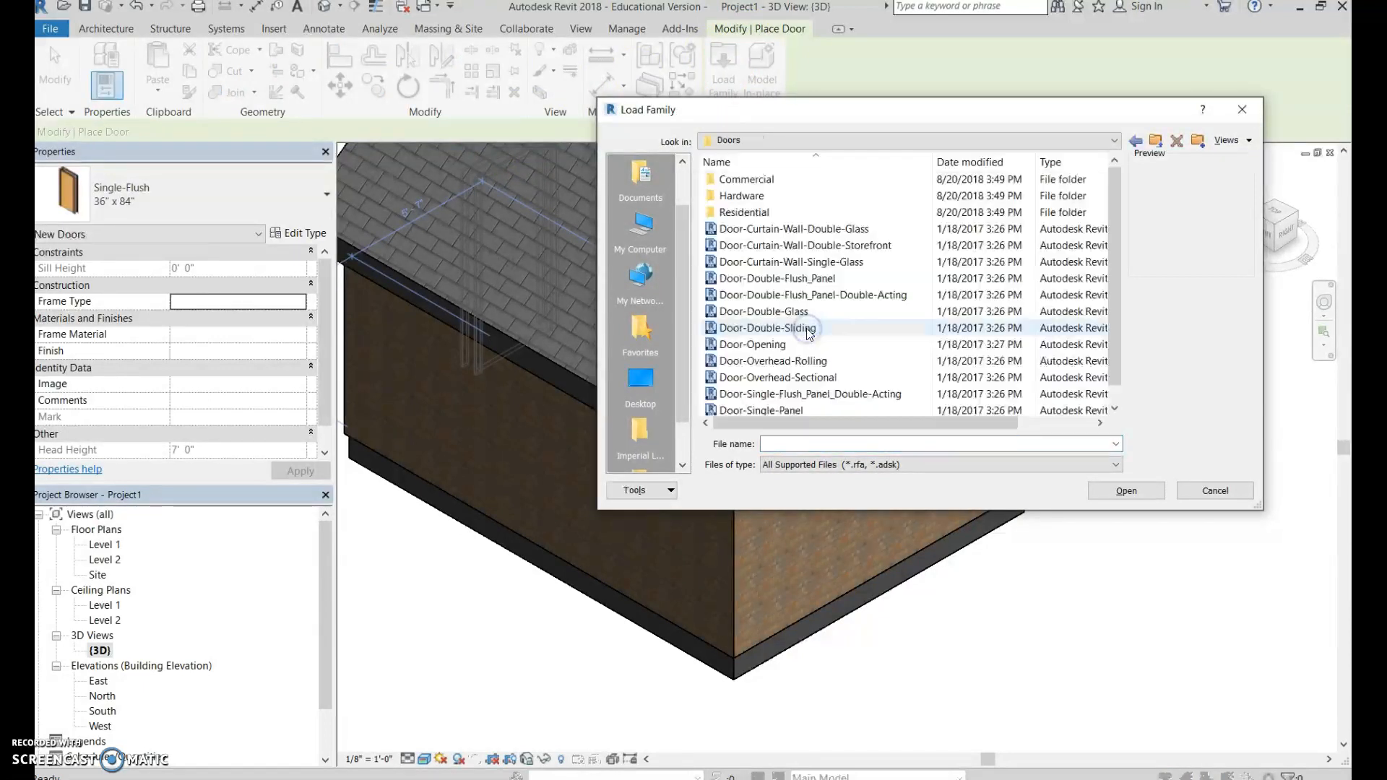
left_click(773, 213)
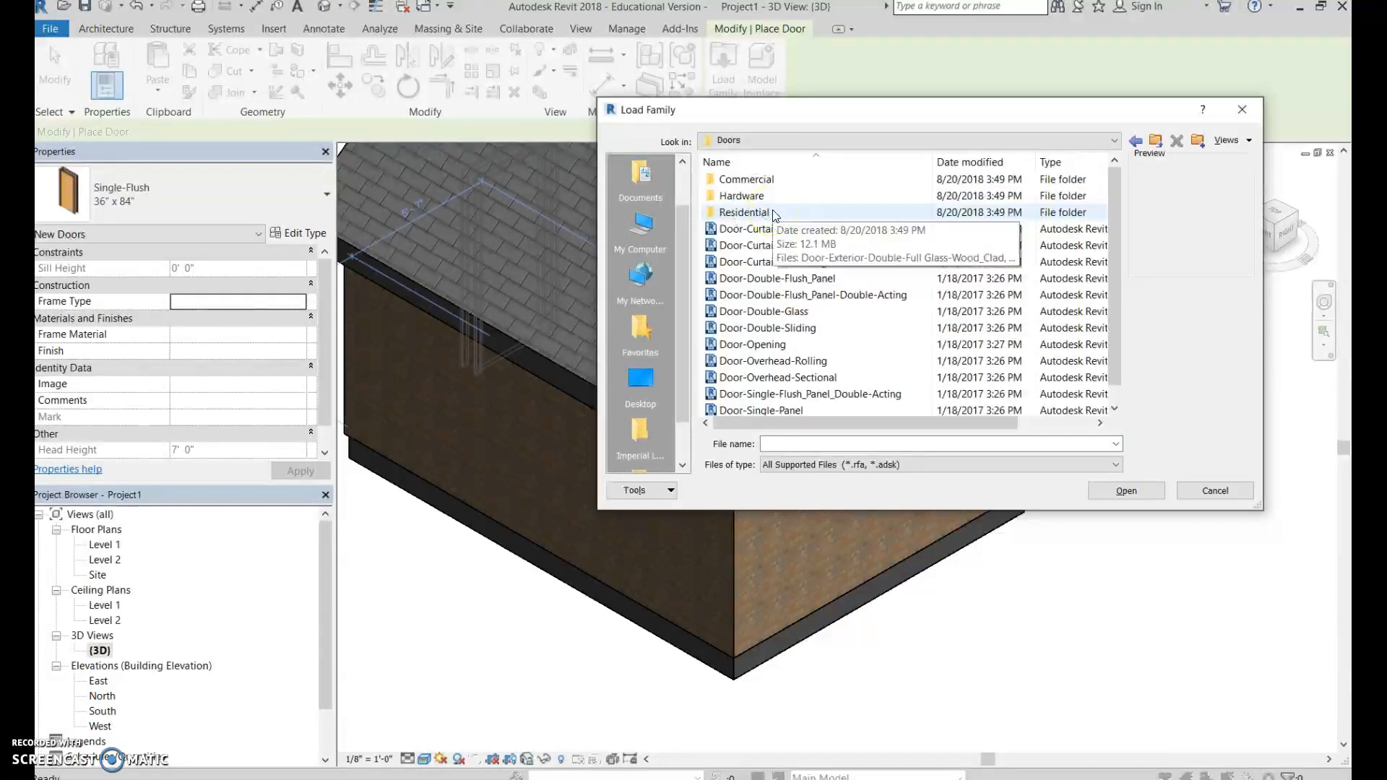
double_click(772, 215)
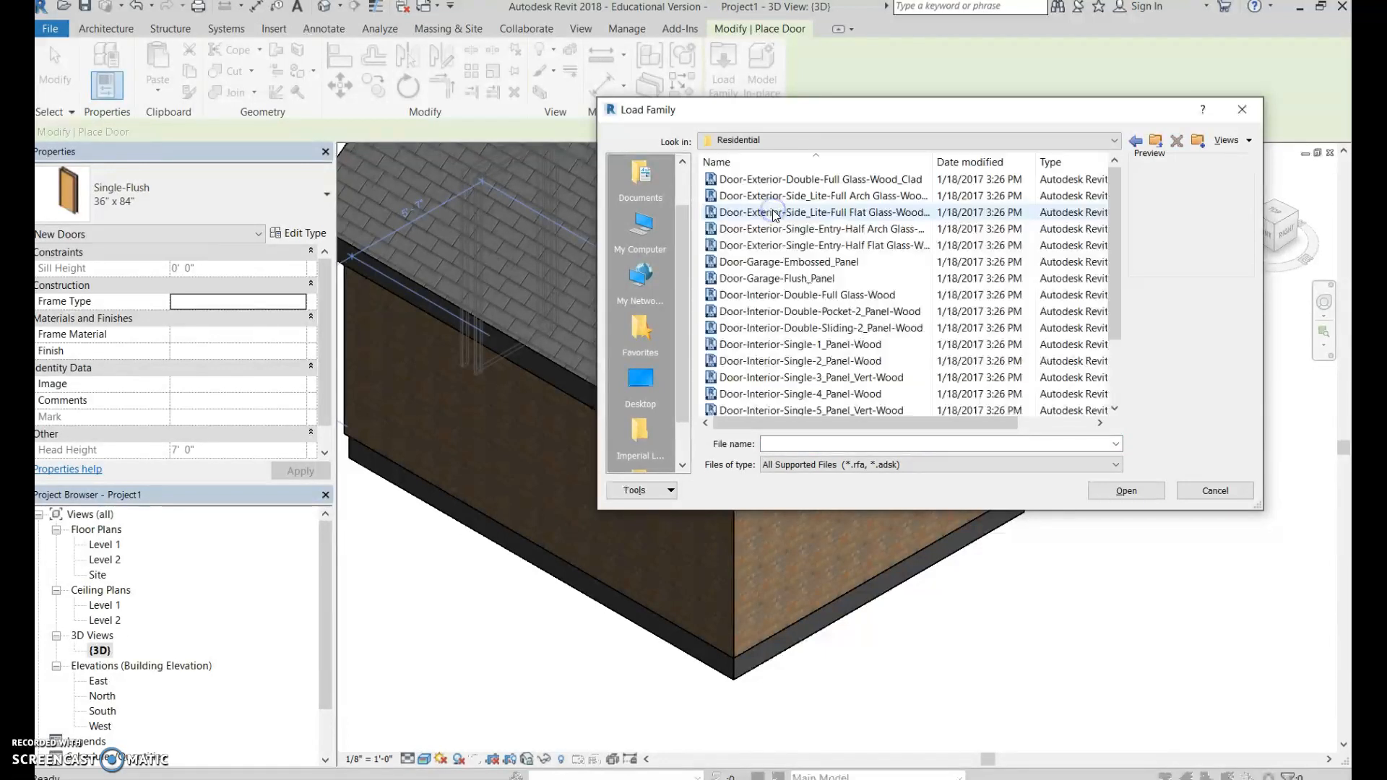
Load the Door-Interior-Single-1_Panel-Wood family with its 12" x 80" type
left_click(855, 347)
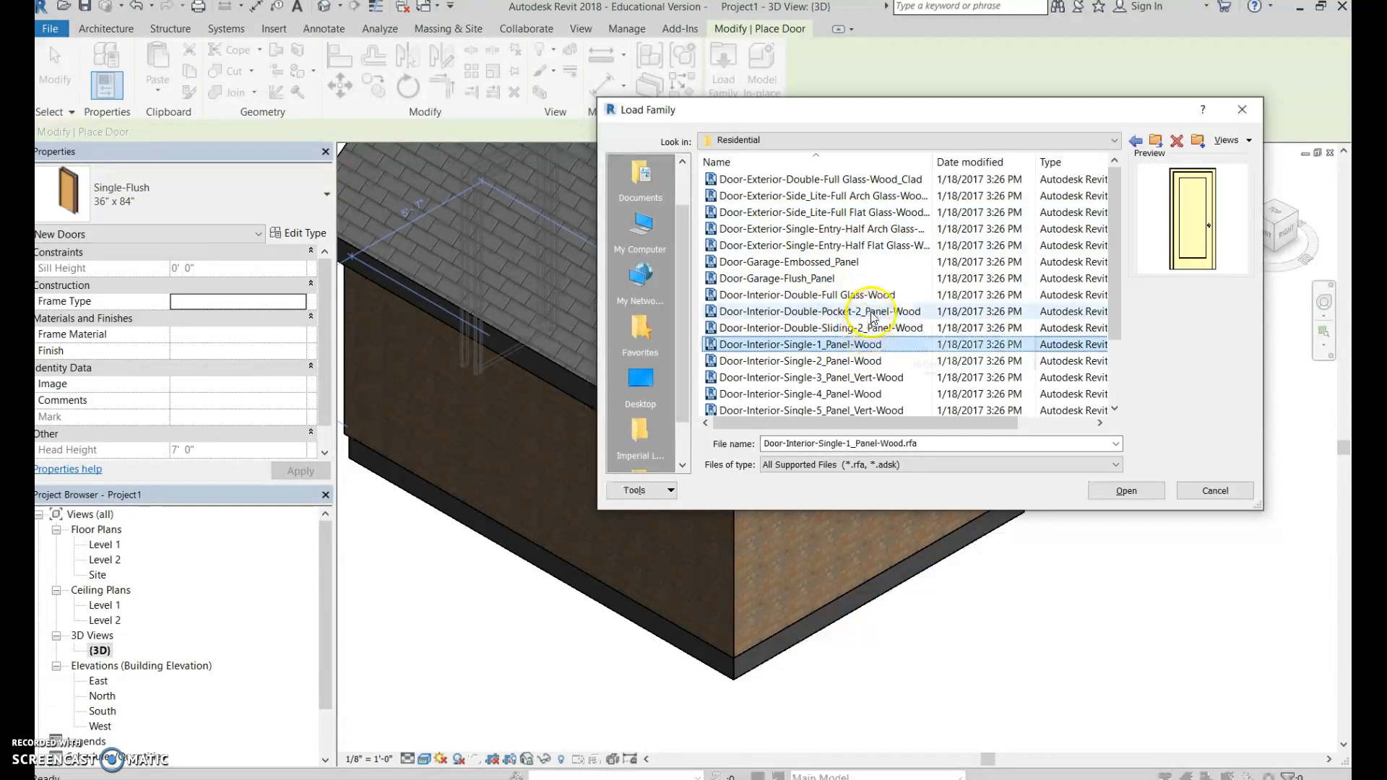
scroll(867, 296, "down", 2)
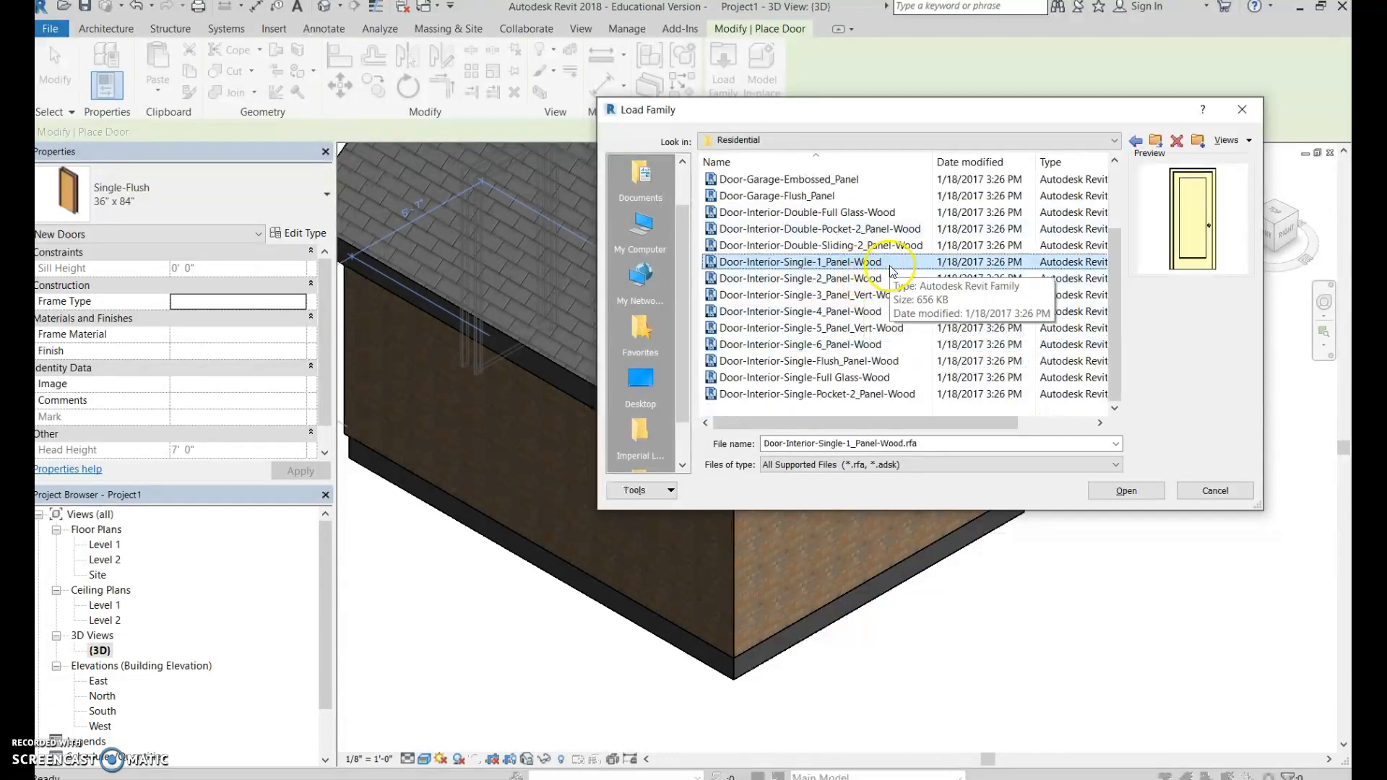
left_click(1148, 491)
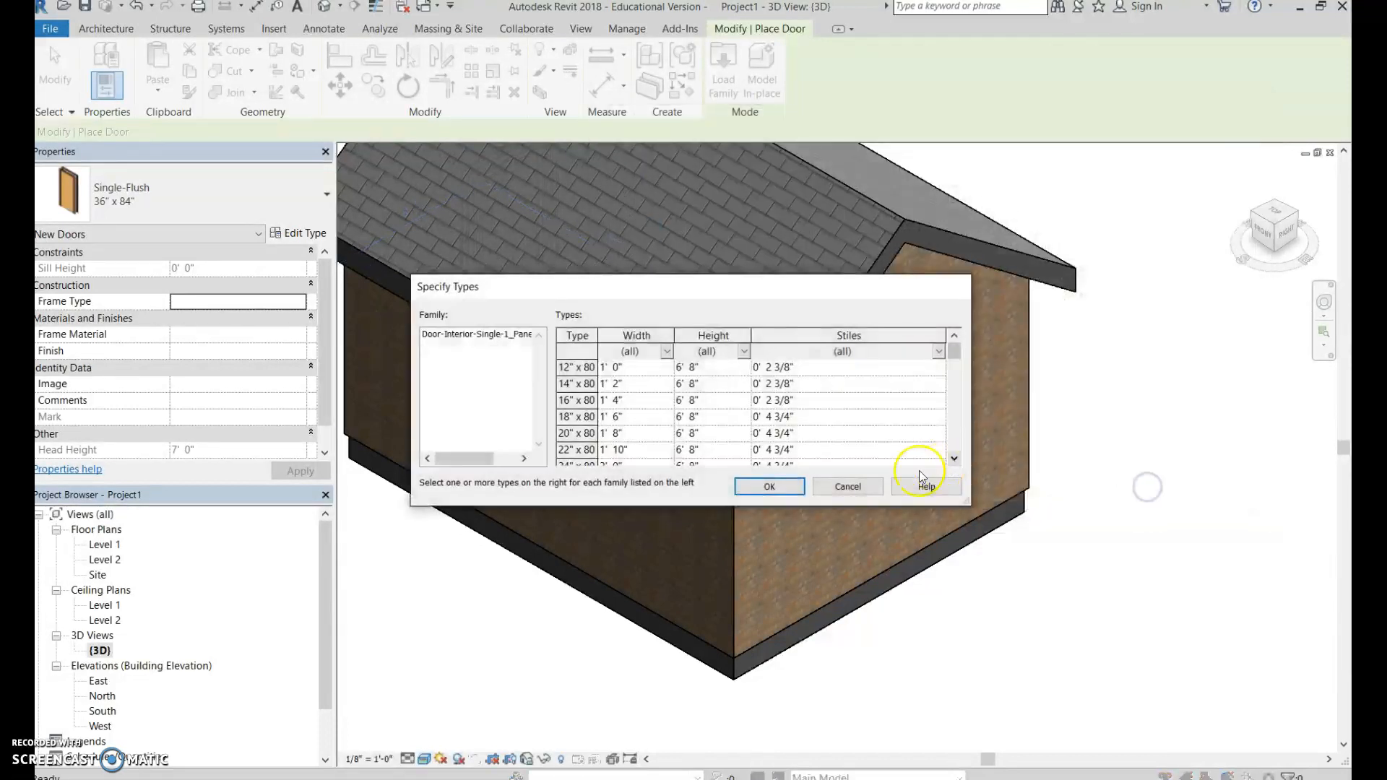
left_click(476, 336)
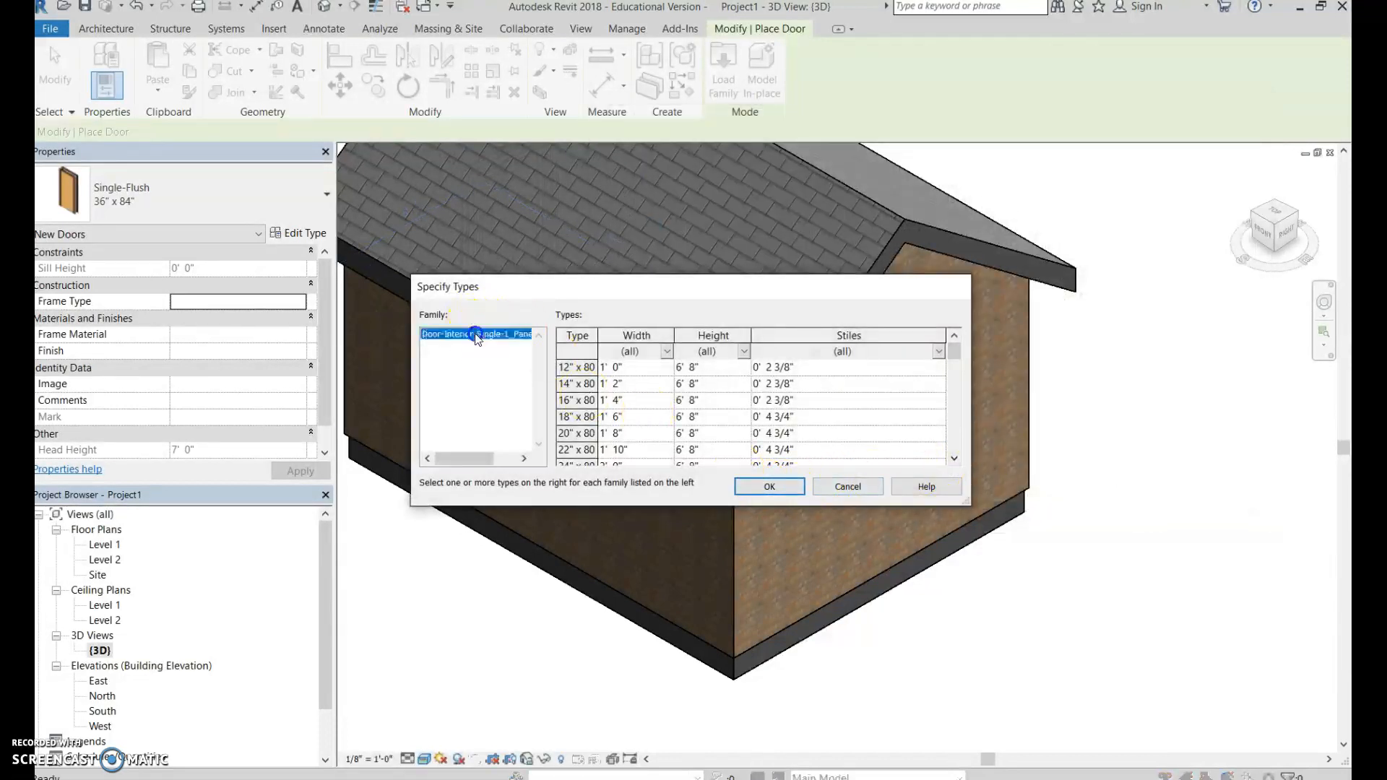
left_click(581, 368)
left_click(770, 486)
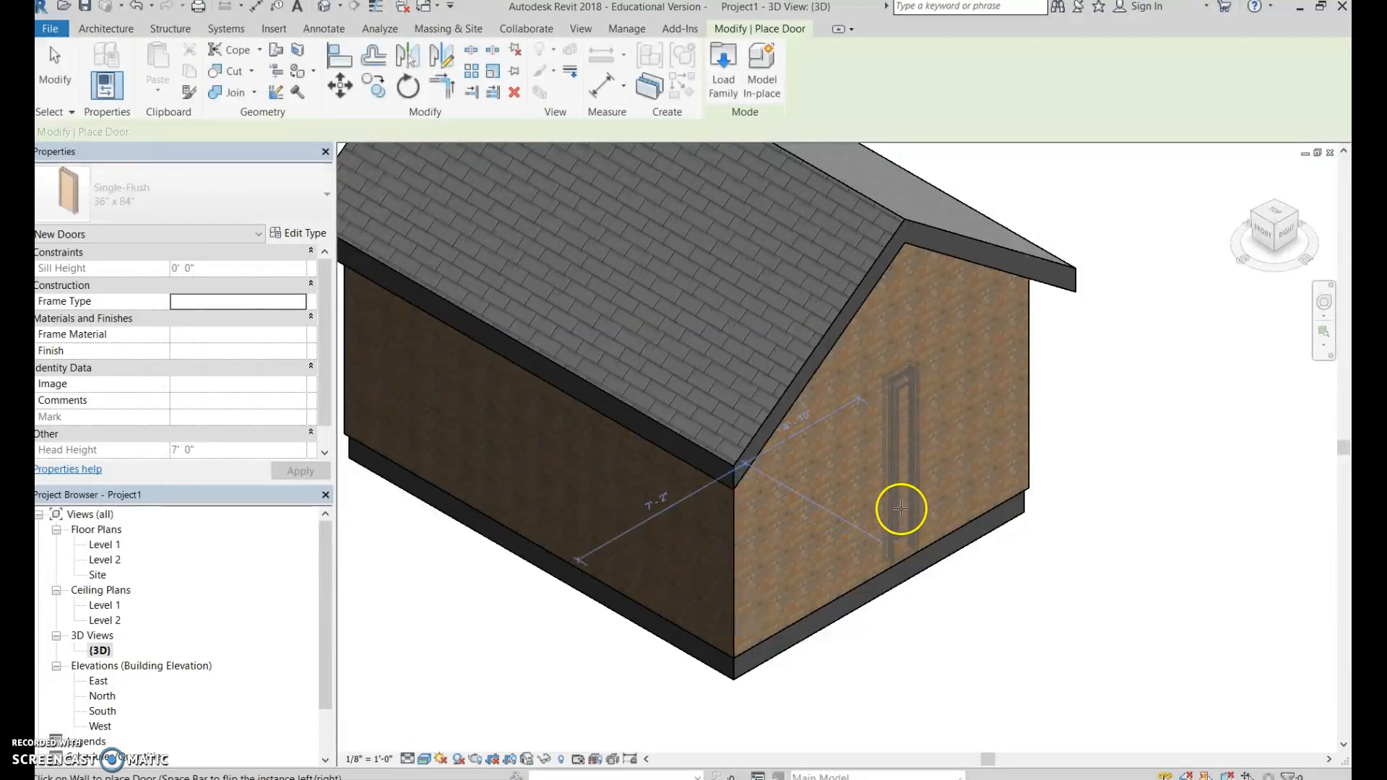
Place a Single-Flush 36" x 80" door in the gable end wall
left_click(287, 198)
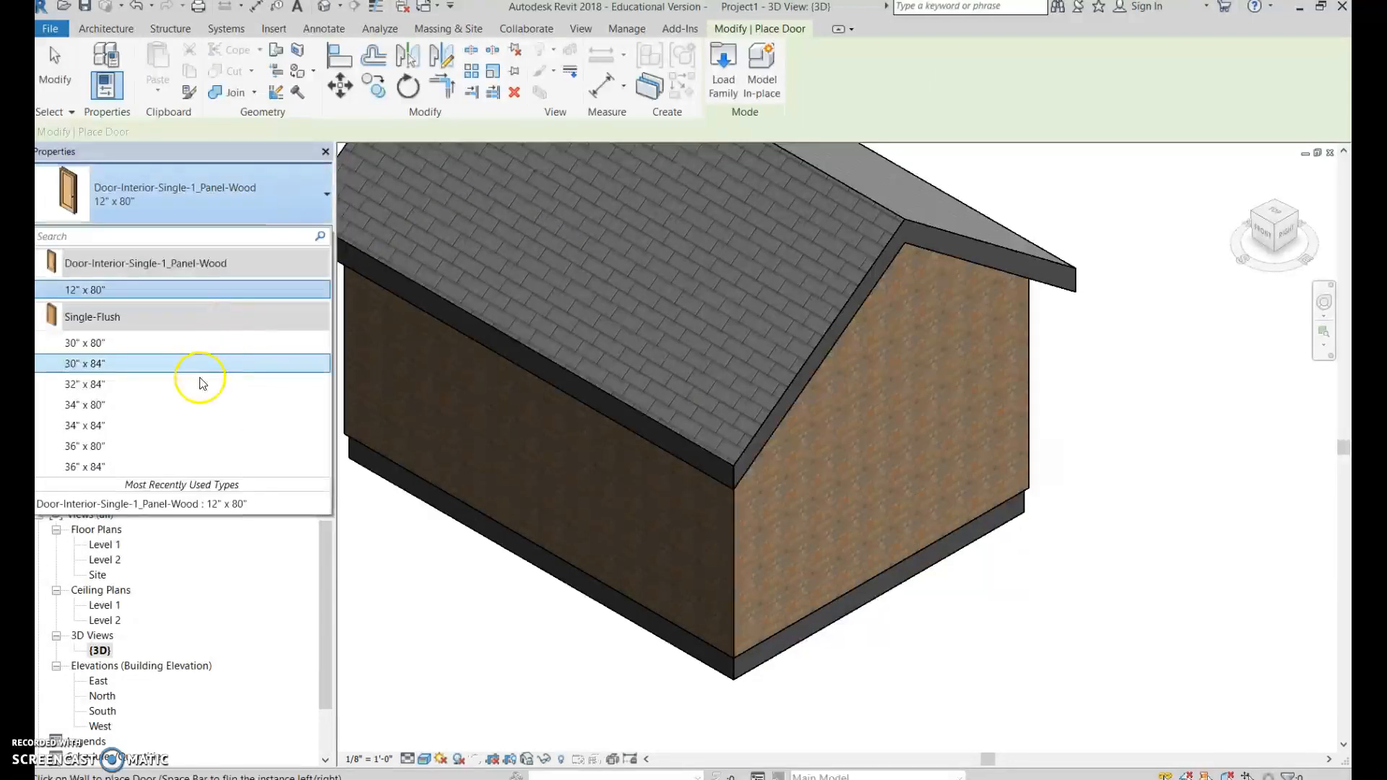
left_click(182, 448)
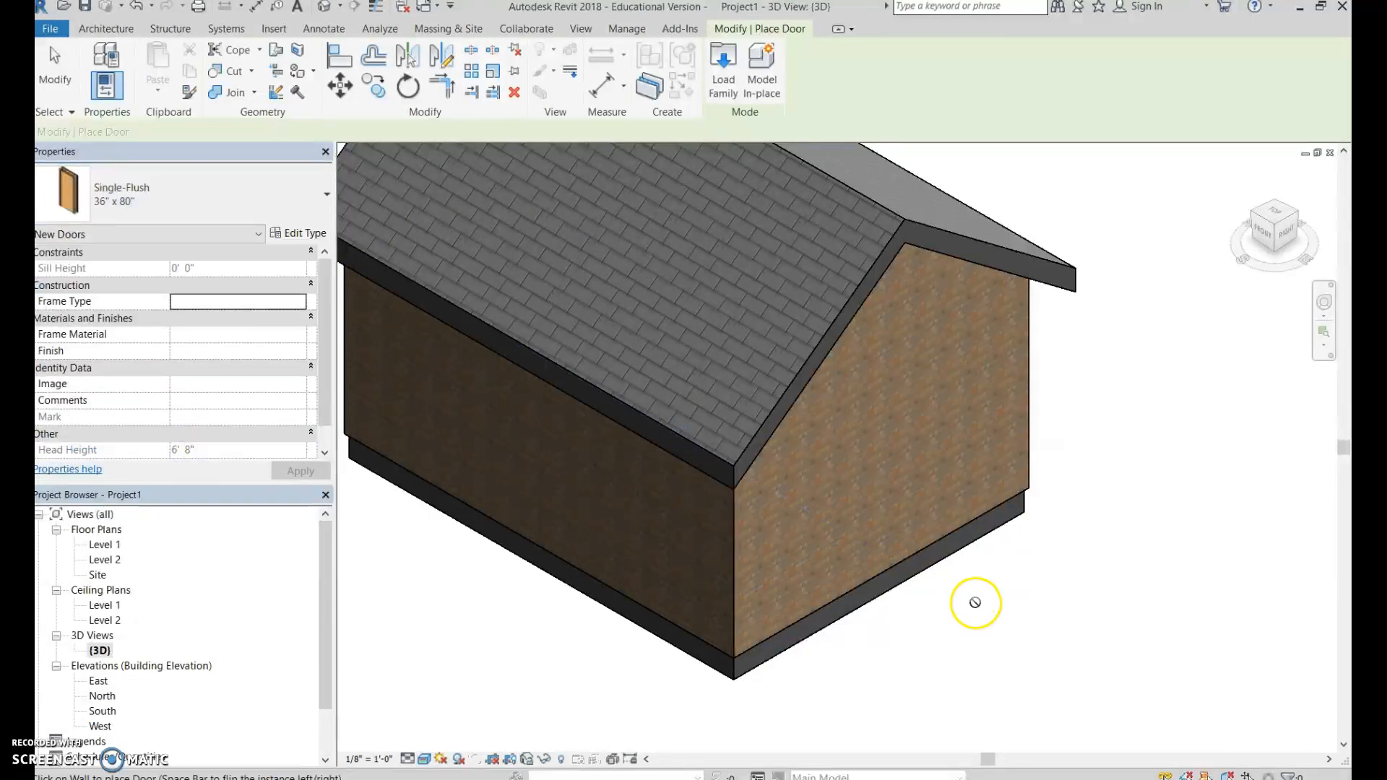
left_click(900, 513)
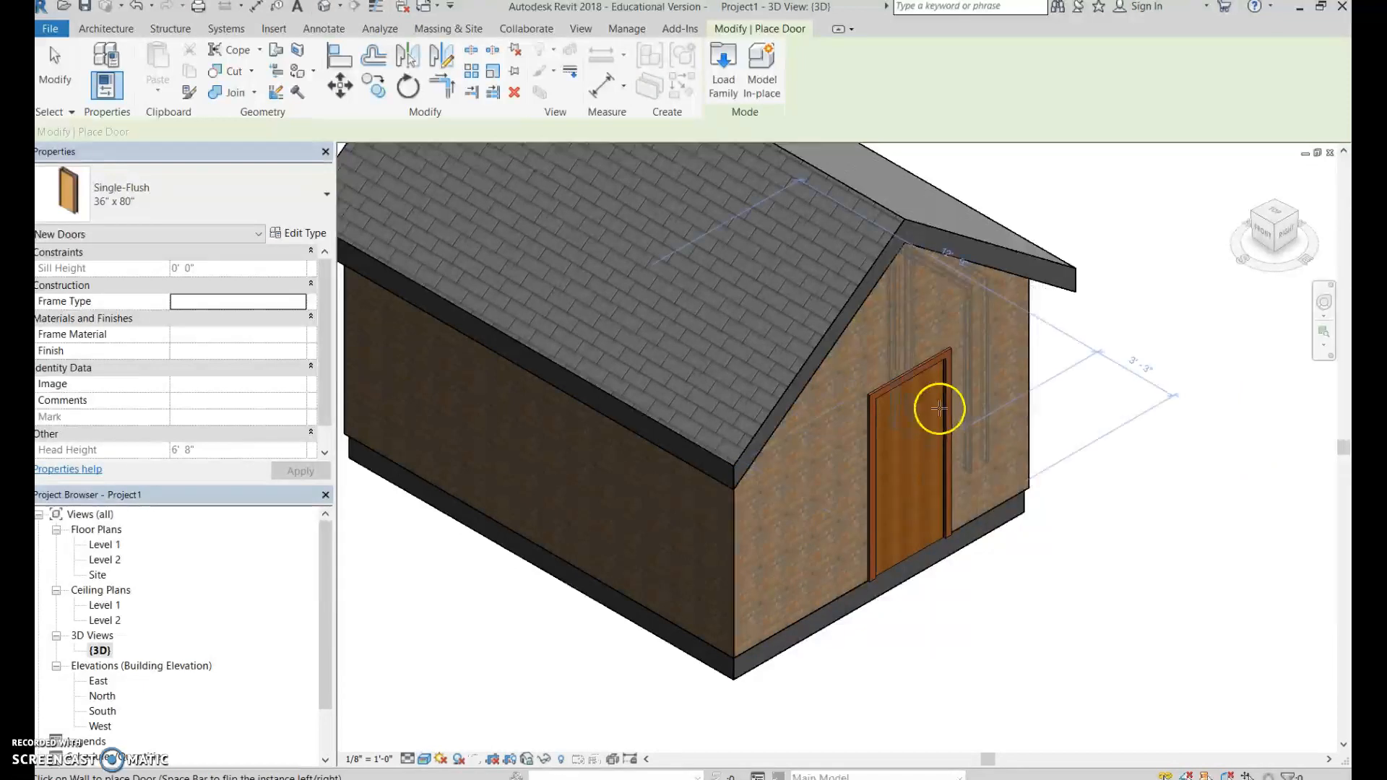
key("Escape")
Center the door on the gable wall at 6' 0" from each side and return to the home 3D view
left_click(940, 378)
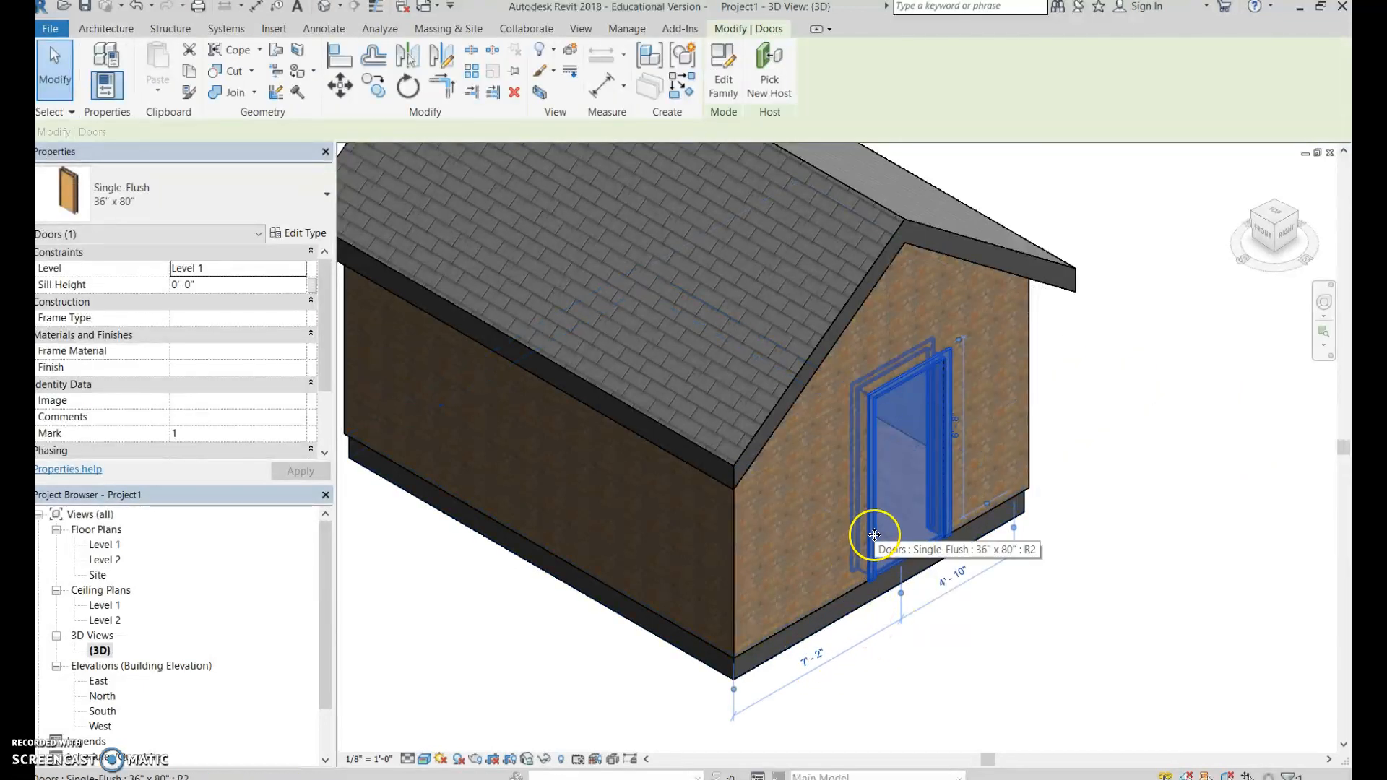
left_click(1292, 234)
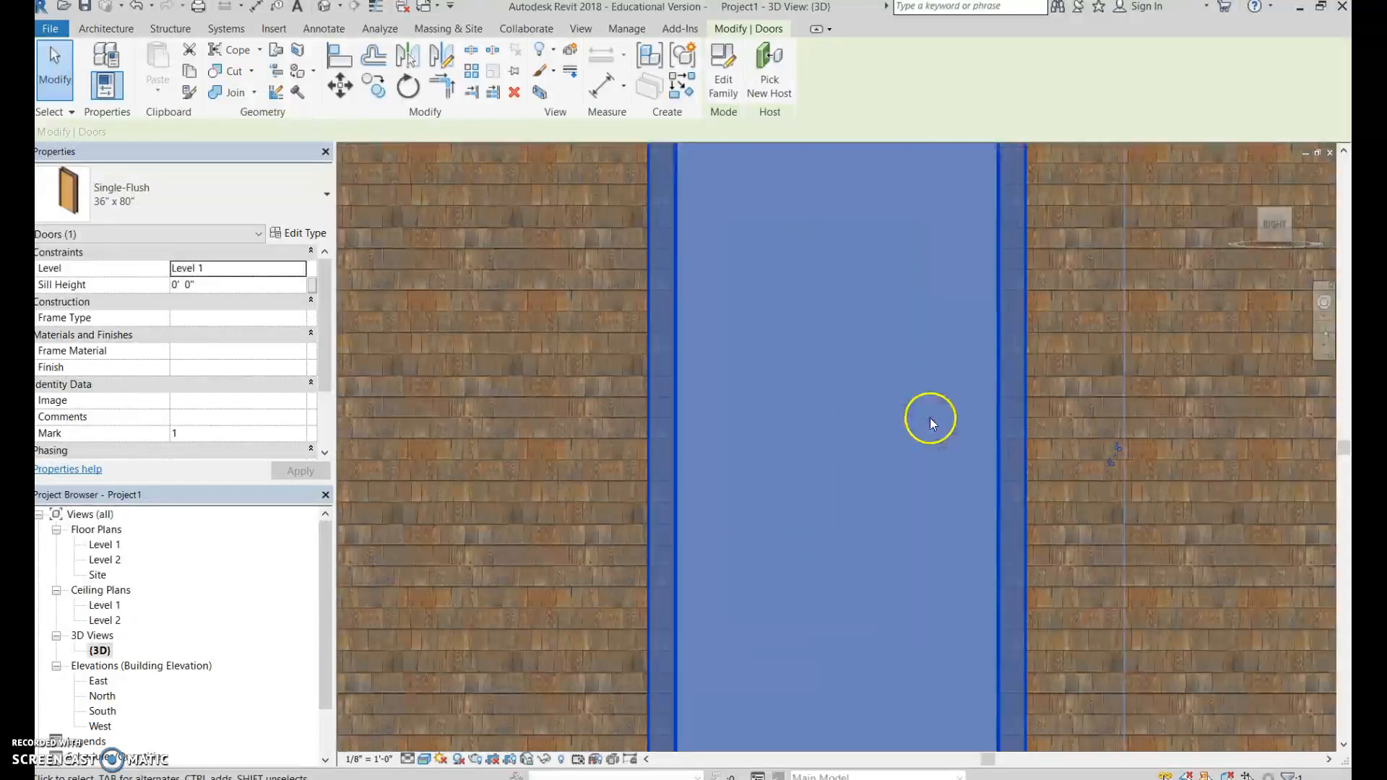
scroll(930, 423, "down", 5)
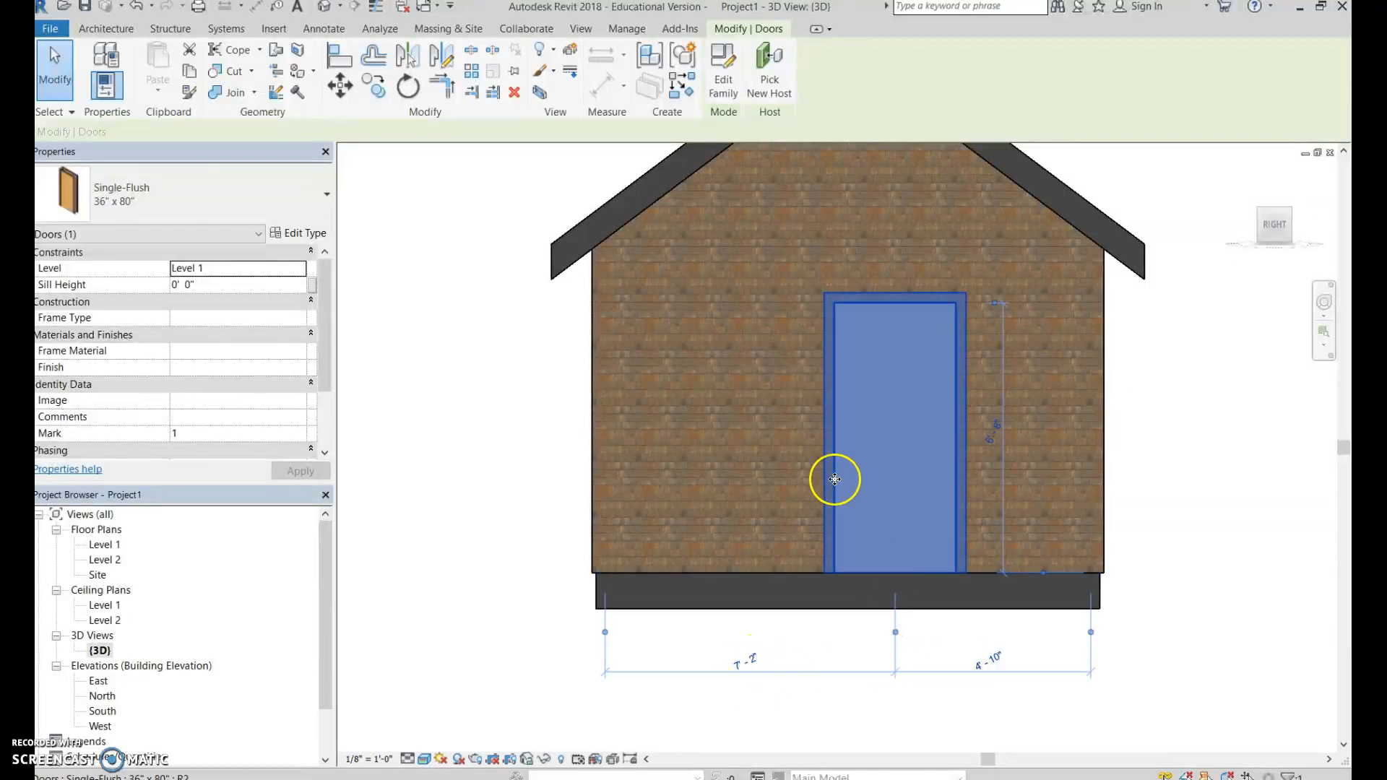
left_click_drag(823, 478, 787, 474)
left_click(736, 644)
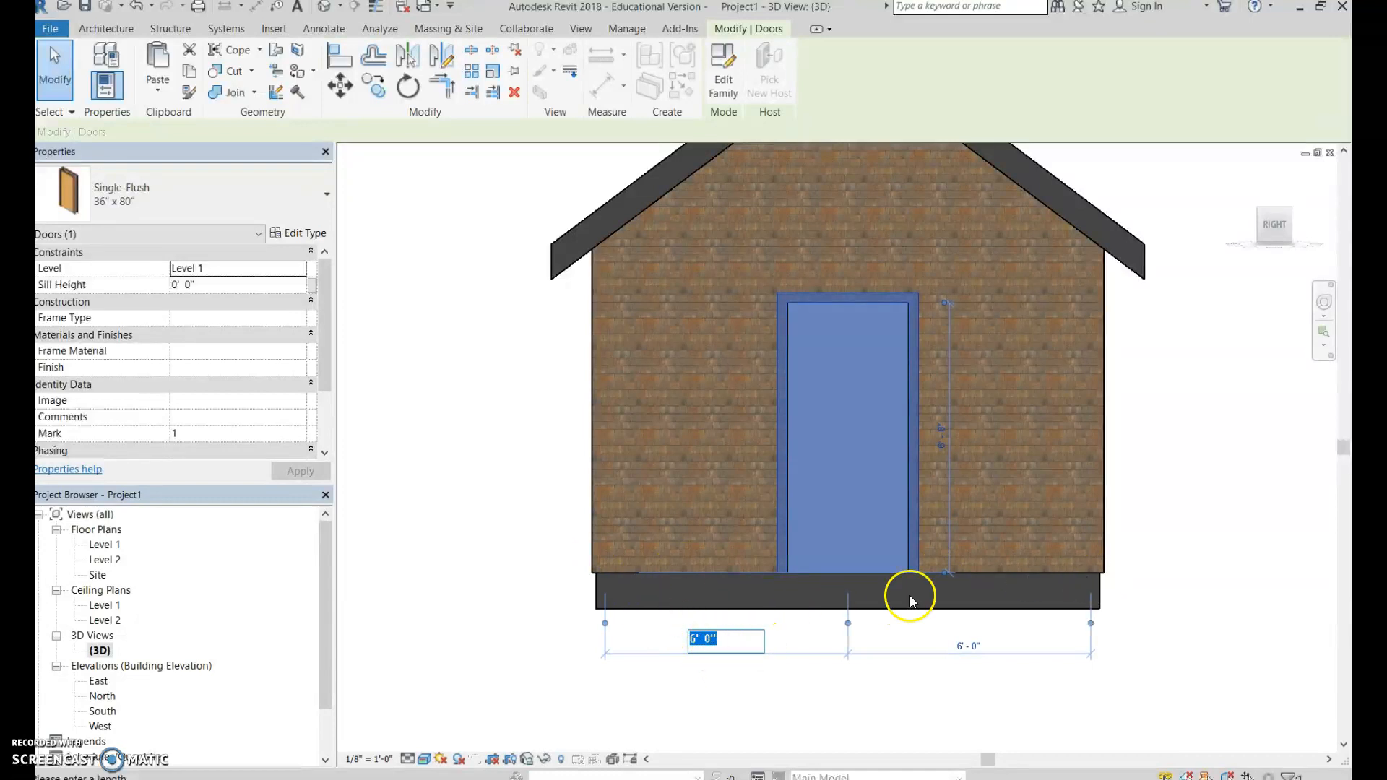
left_click(1250, 178)
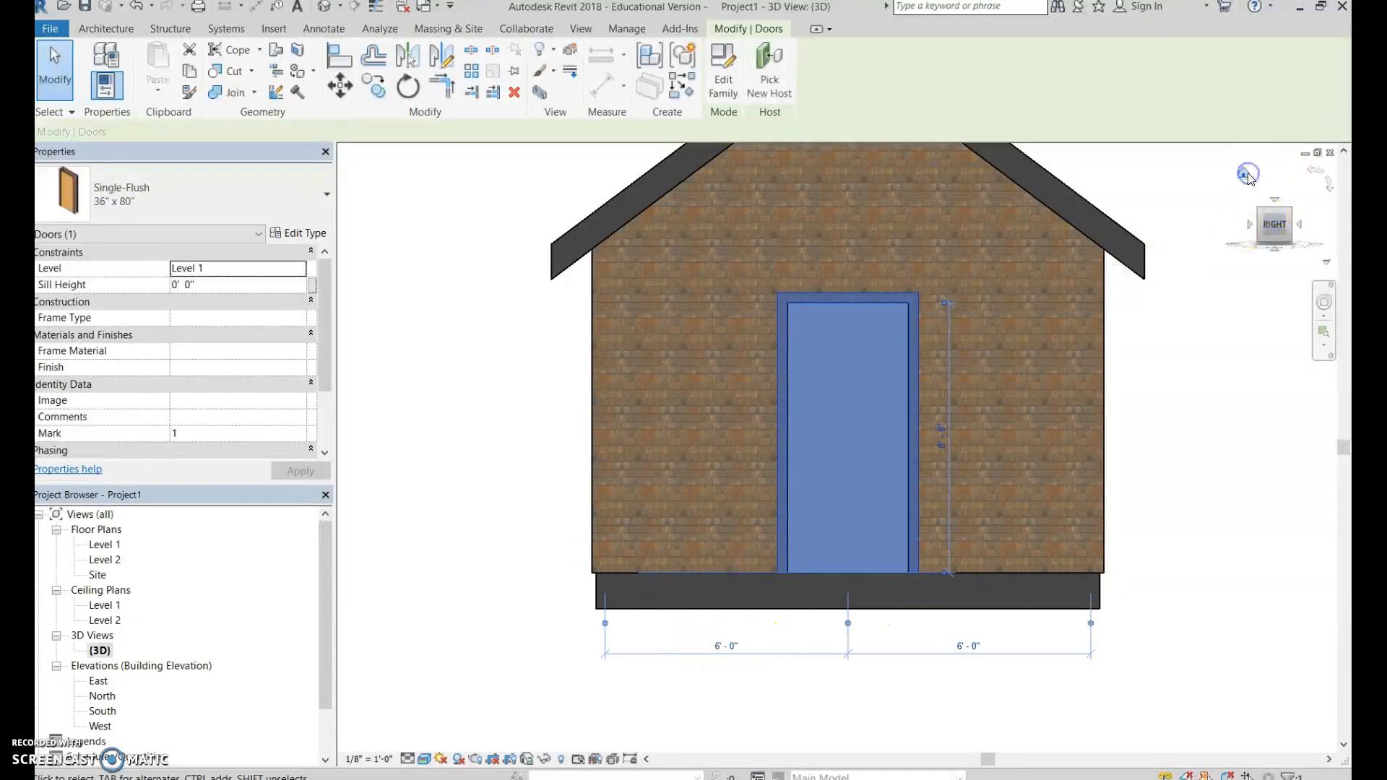
left_click(1245, 174)
left_click(1229, 630)
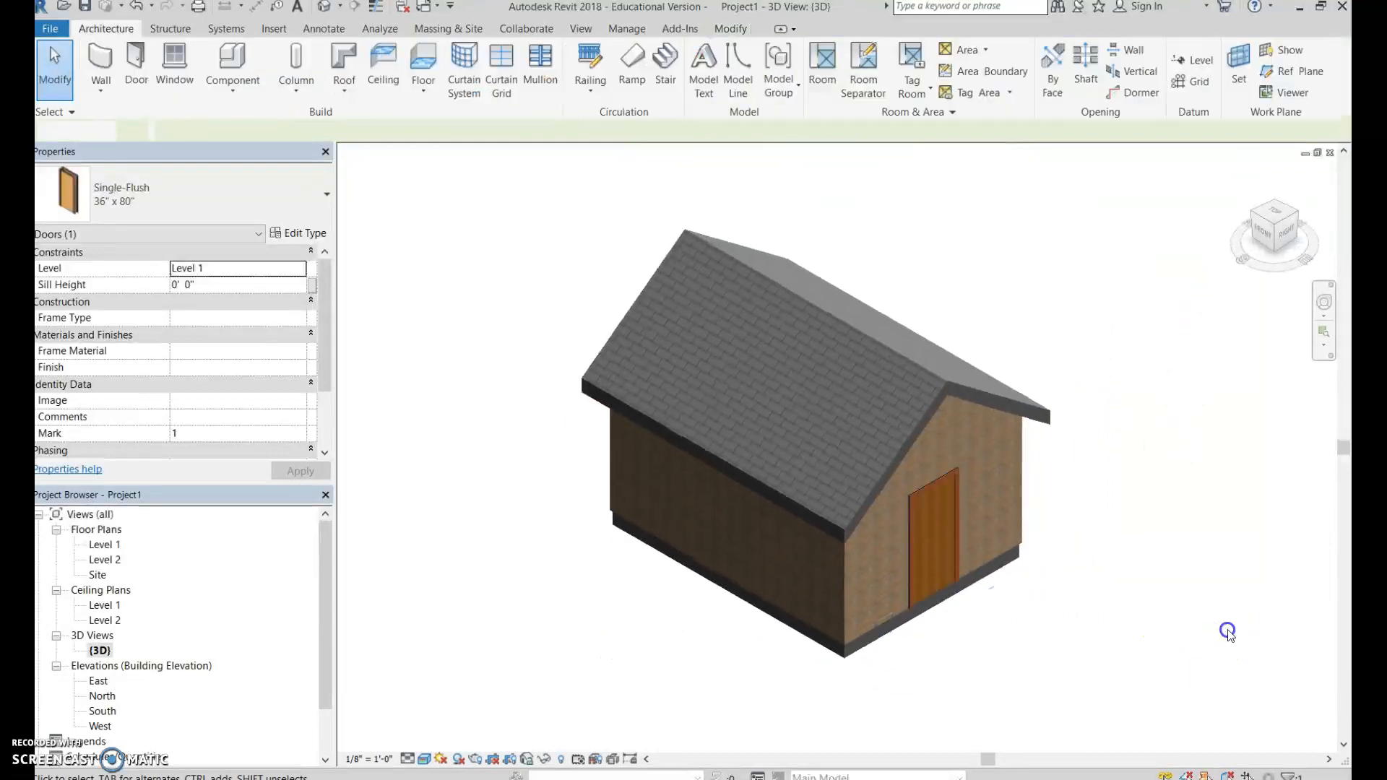
Start placing a window and browse the Windows folder of the family library, previewing the round and pyramid skylight families
left_click(185, 60)
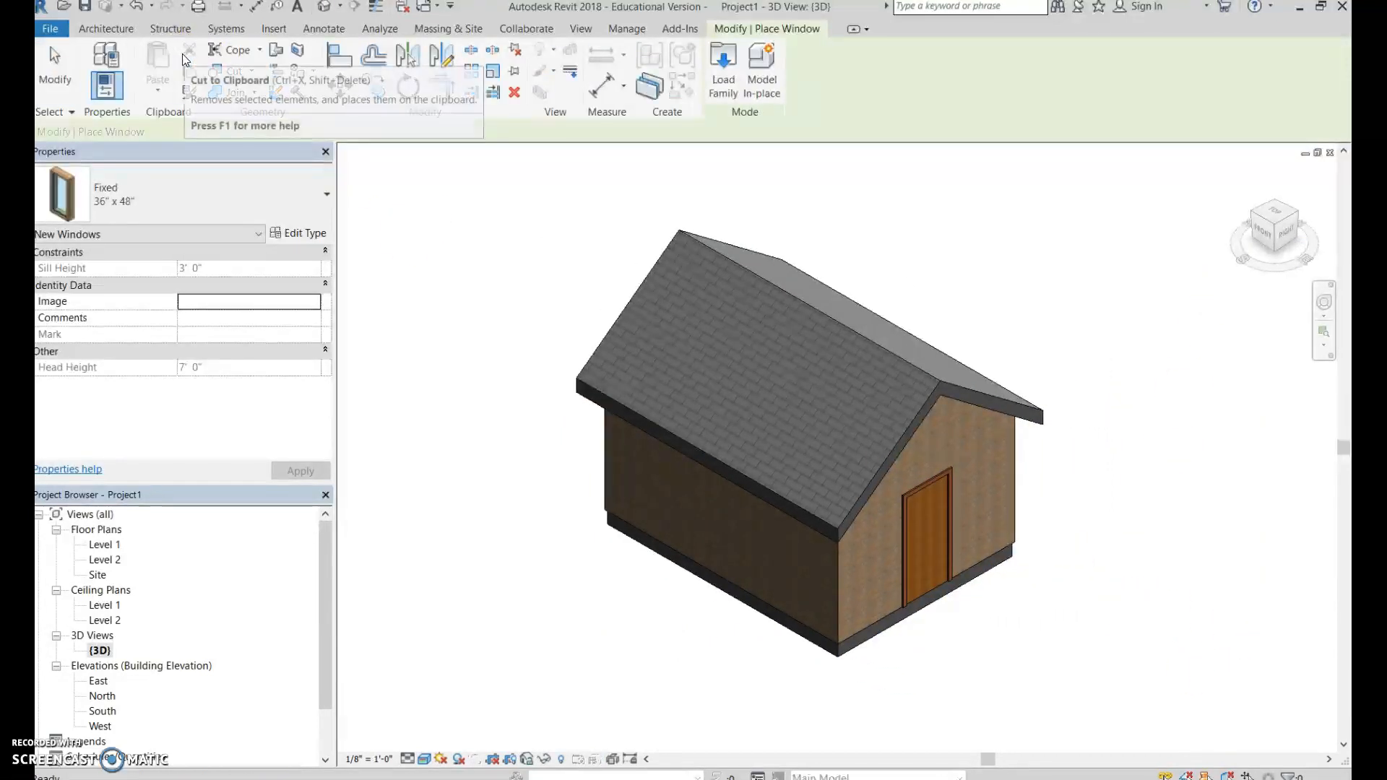
left_click(725, 67)
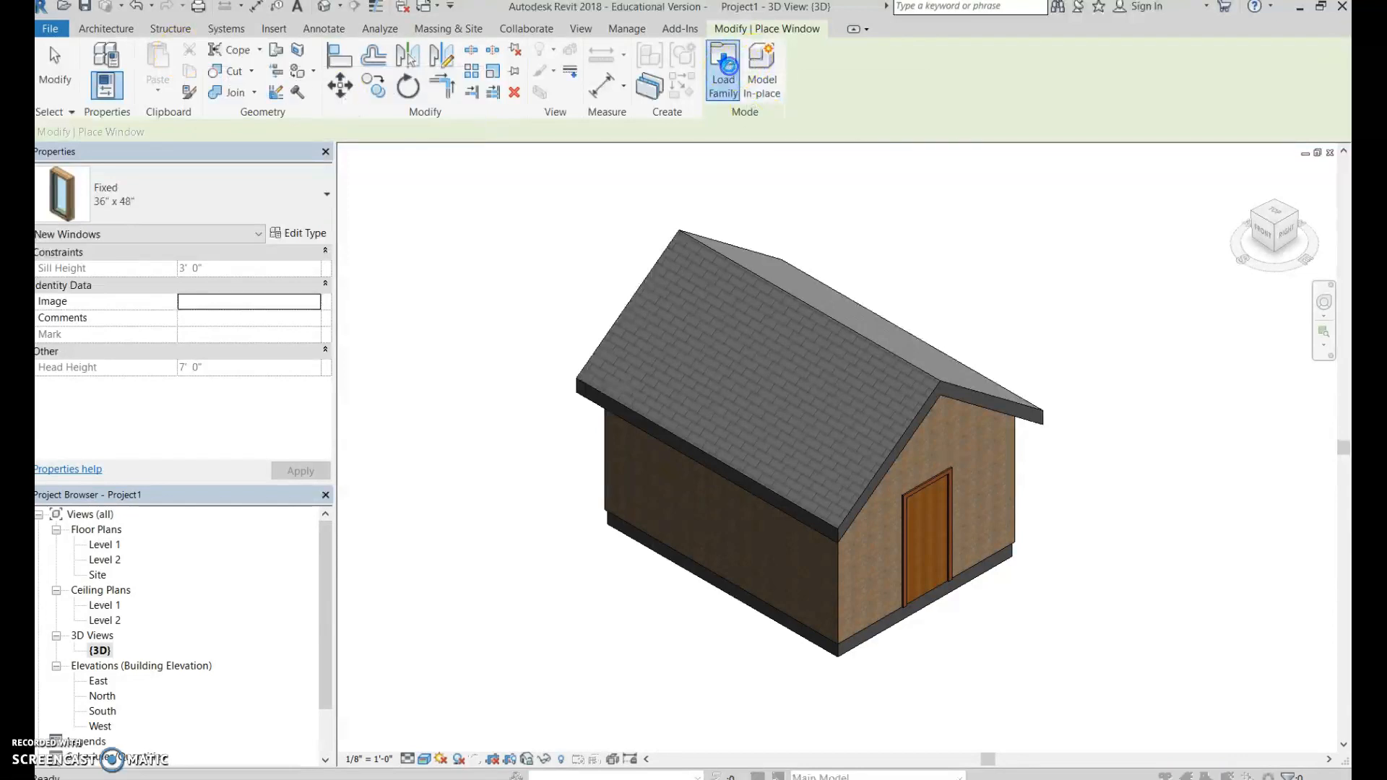
scroll(795, 321, "down", 9)
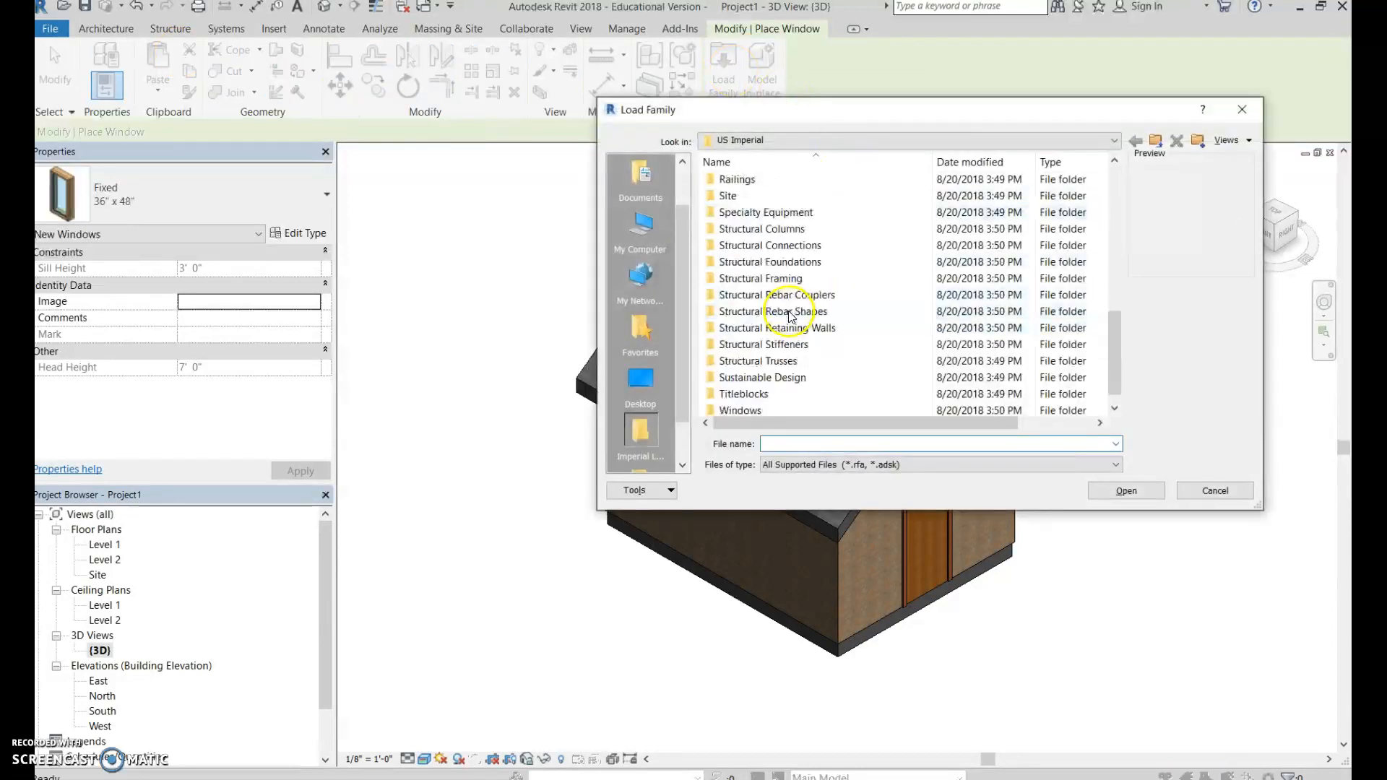
double_click(740, 394)
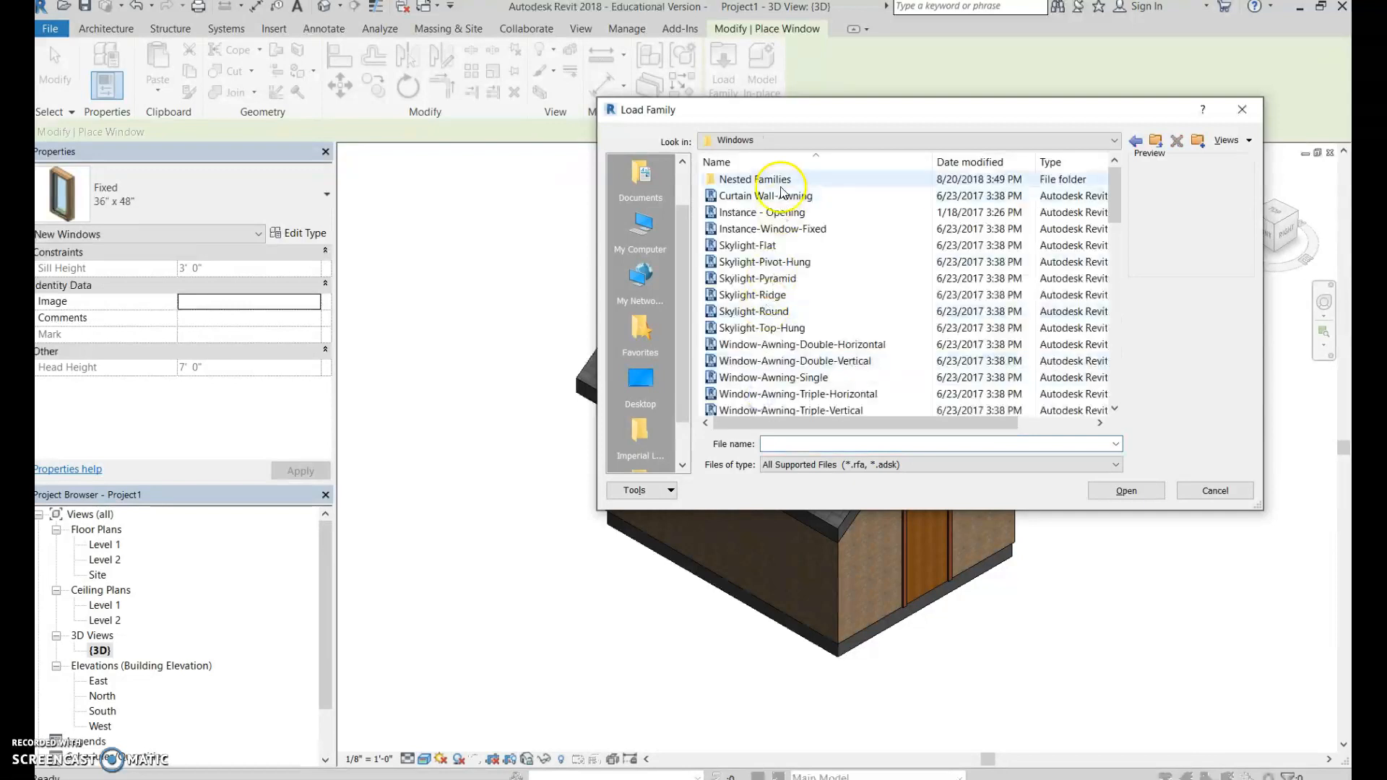
scroll(838, 333, "down", 1)
left_click(827, 311)
left_click(798, 262)
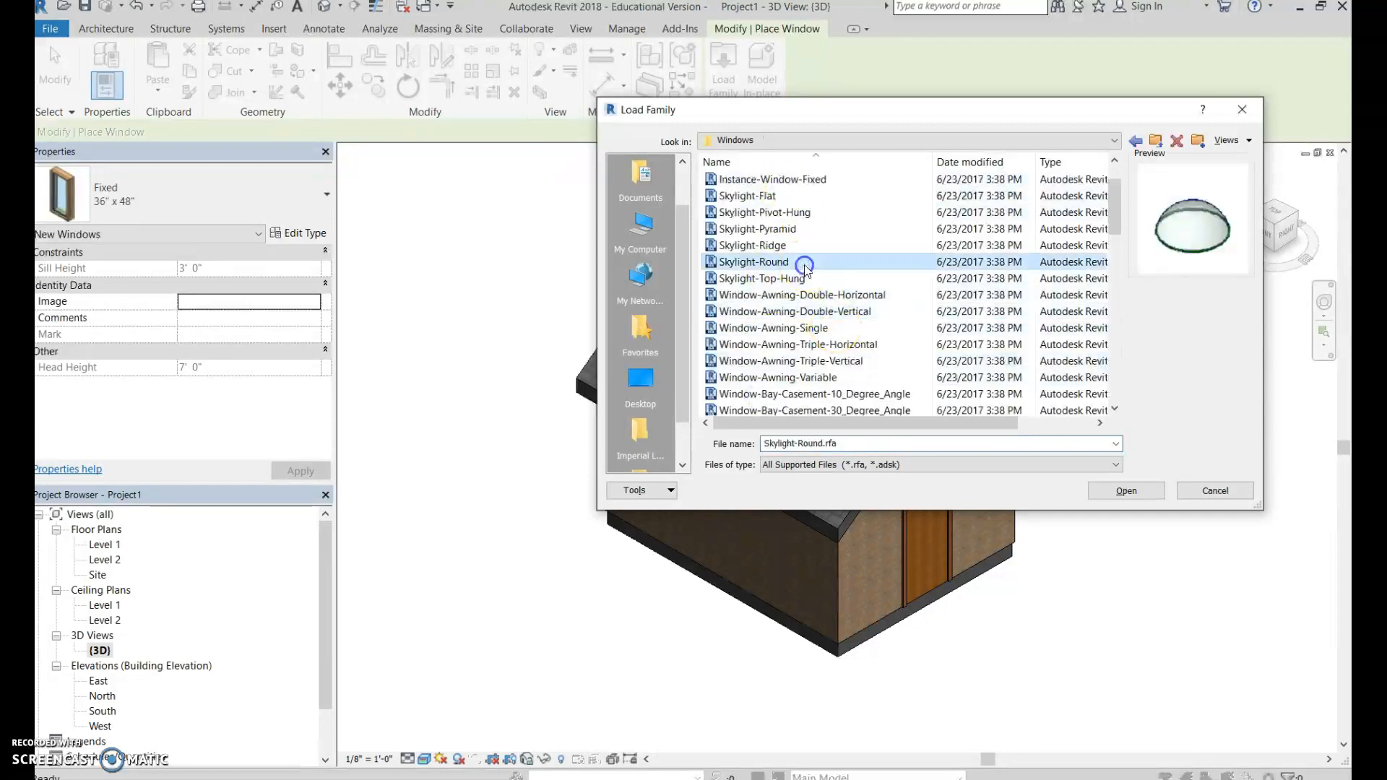
left_click(769, 230)
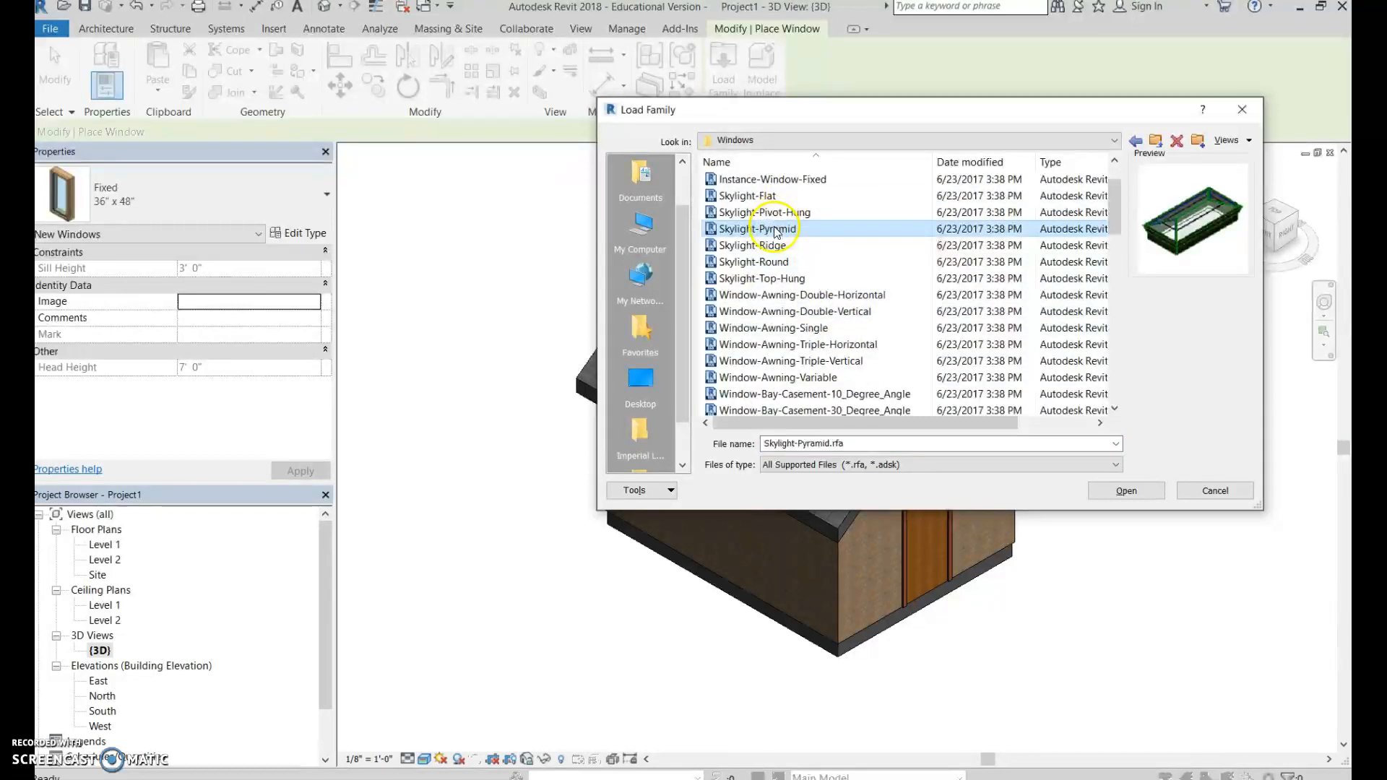
Preview the casement, fixed quarter-round and single-hung window families, and close the library without loading any
scroll(777, 237, "down", 2)
scroll(777, 237, "down", 4)
left_click(781, 344)
left_click(831, 296)
left_click(823, 246)
scroll(824, 250, "down", 5)
left_click(820, 376)
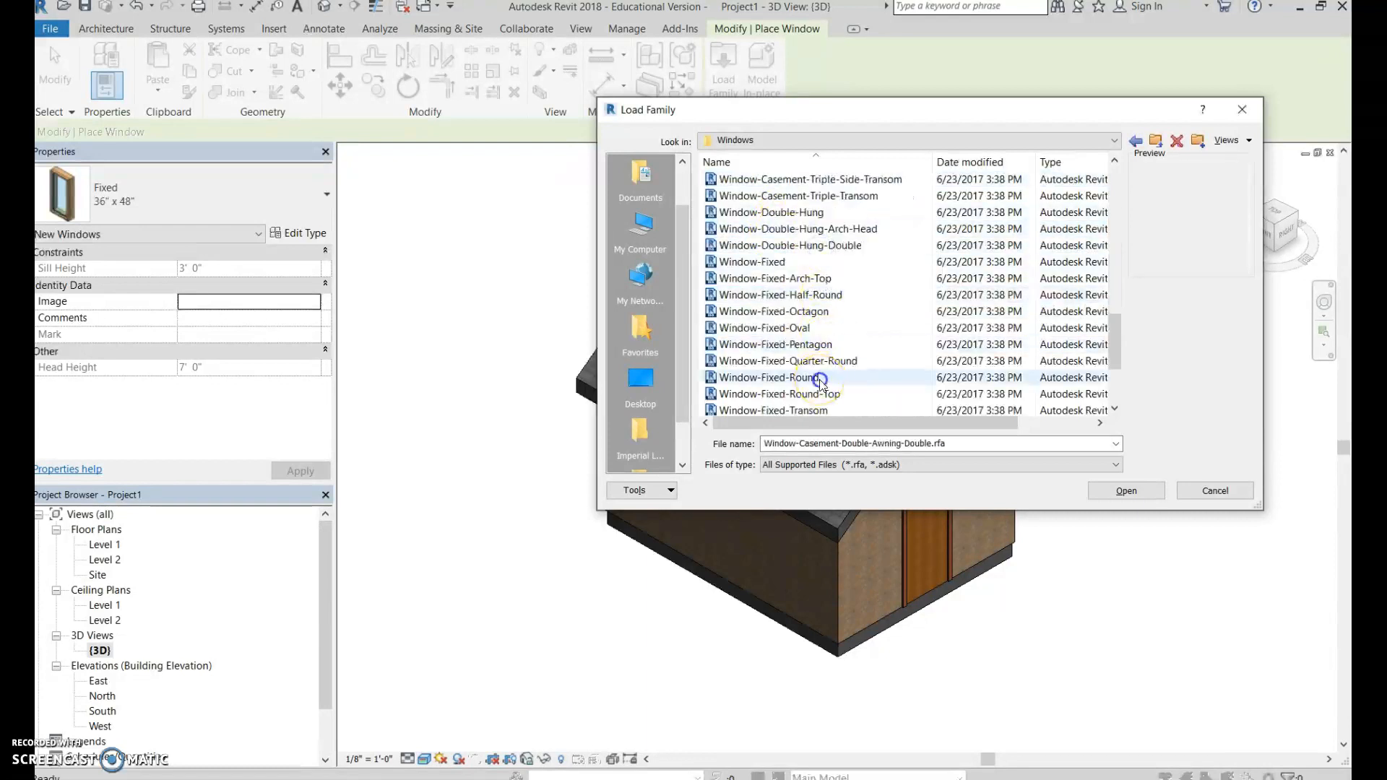
left_click(817, 360)
scroll(802, 282, "up", 1)
scroll(809, 307, "down", 4)
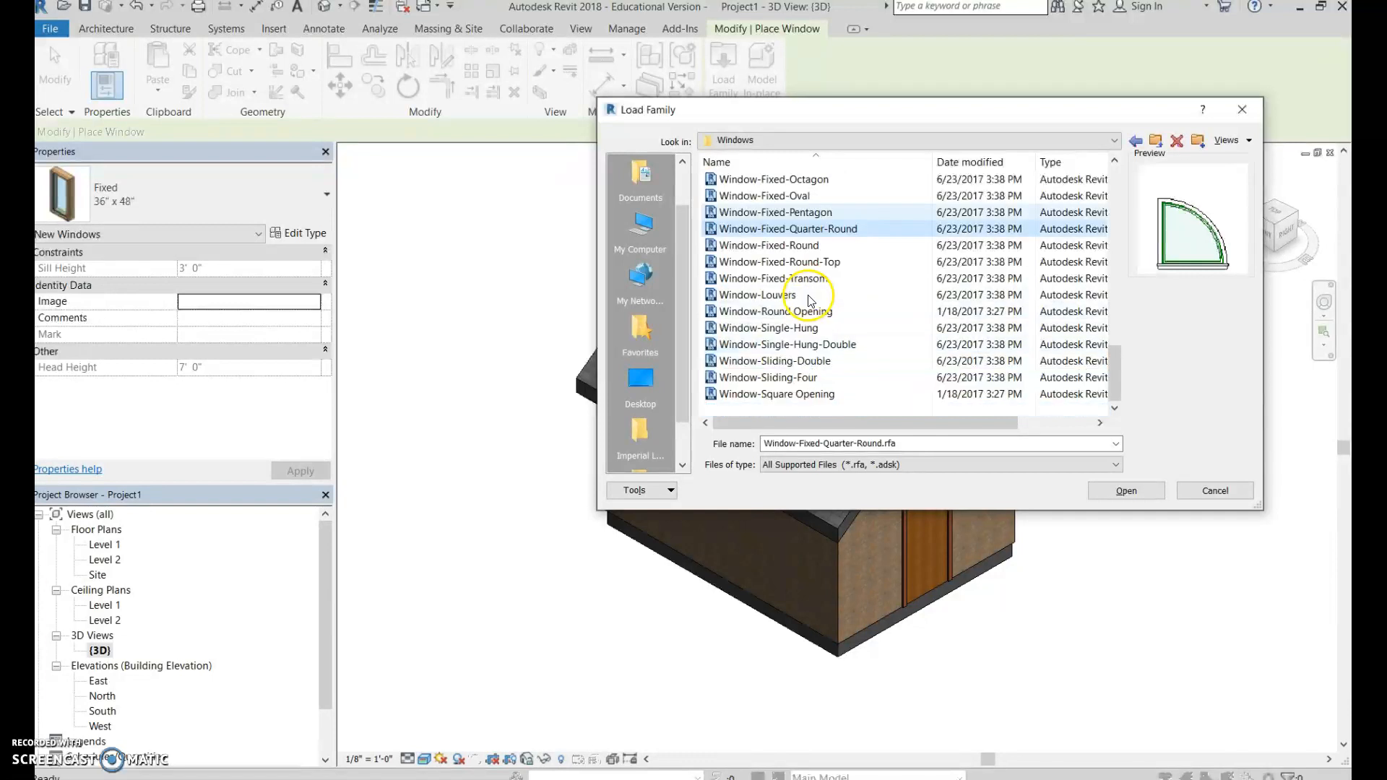
left_click(794, 328)
scroll(784, 296, "up", 15)
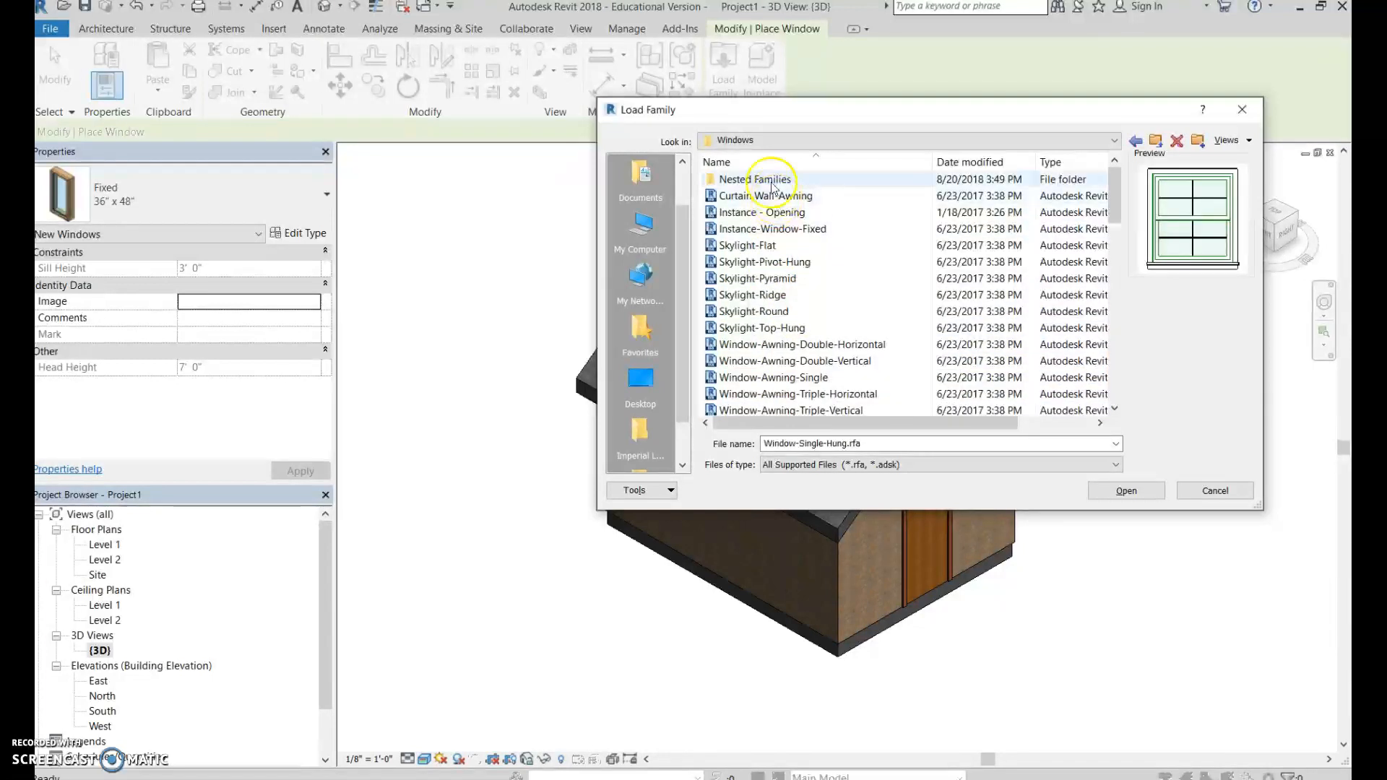
left_click(1213, 496)
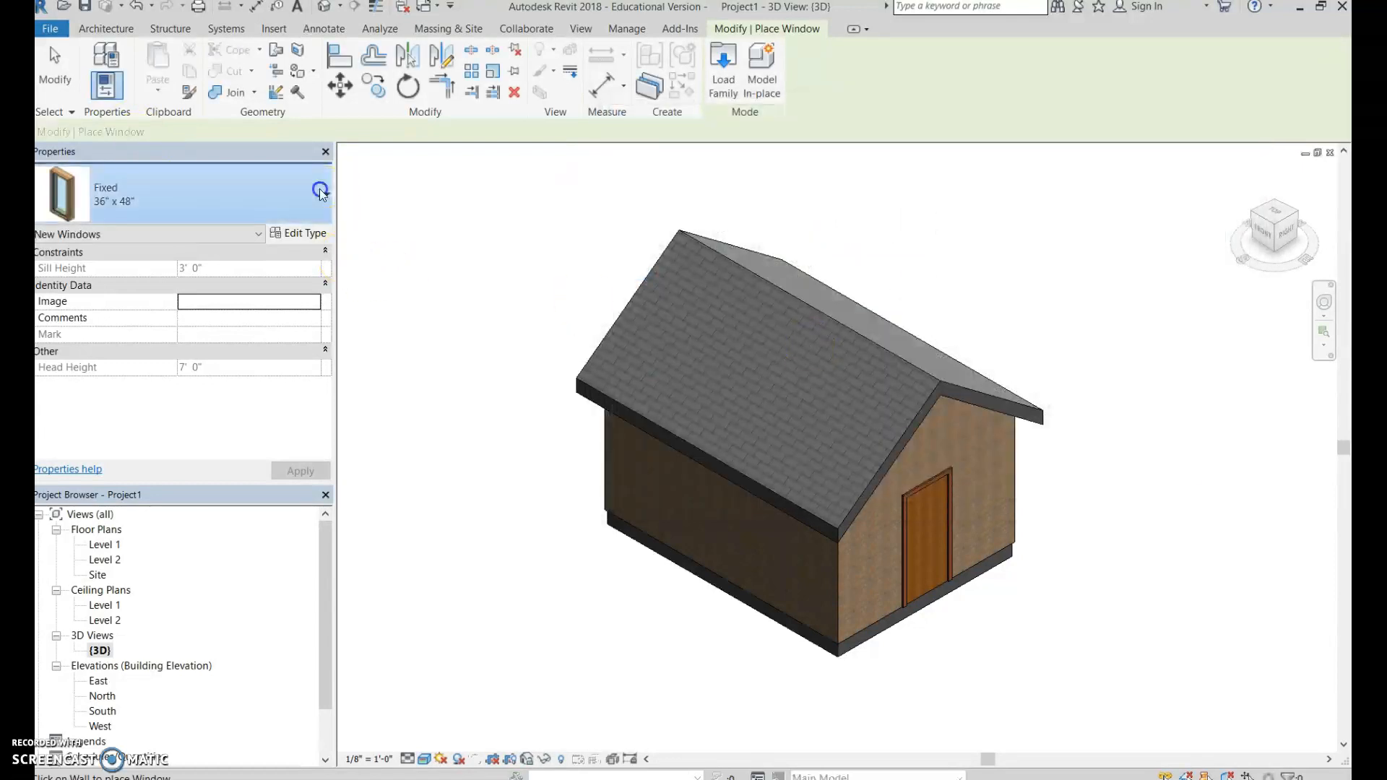
Choose the Window-Casement-Double 48" x 60" type and start placing it in the Level 1 floor plan
left_click(321, 192)
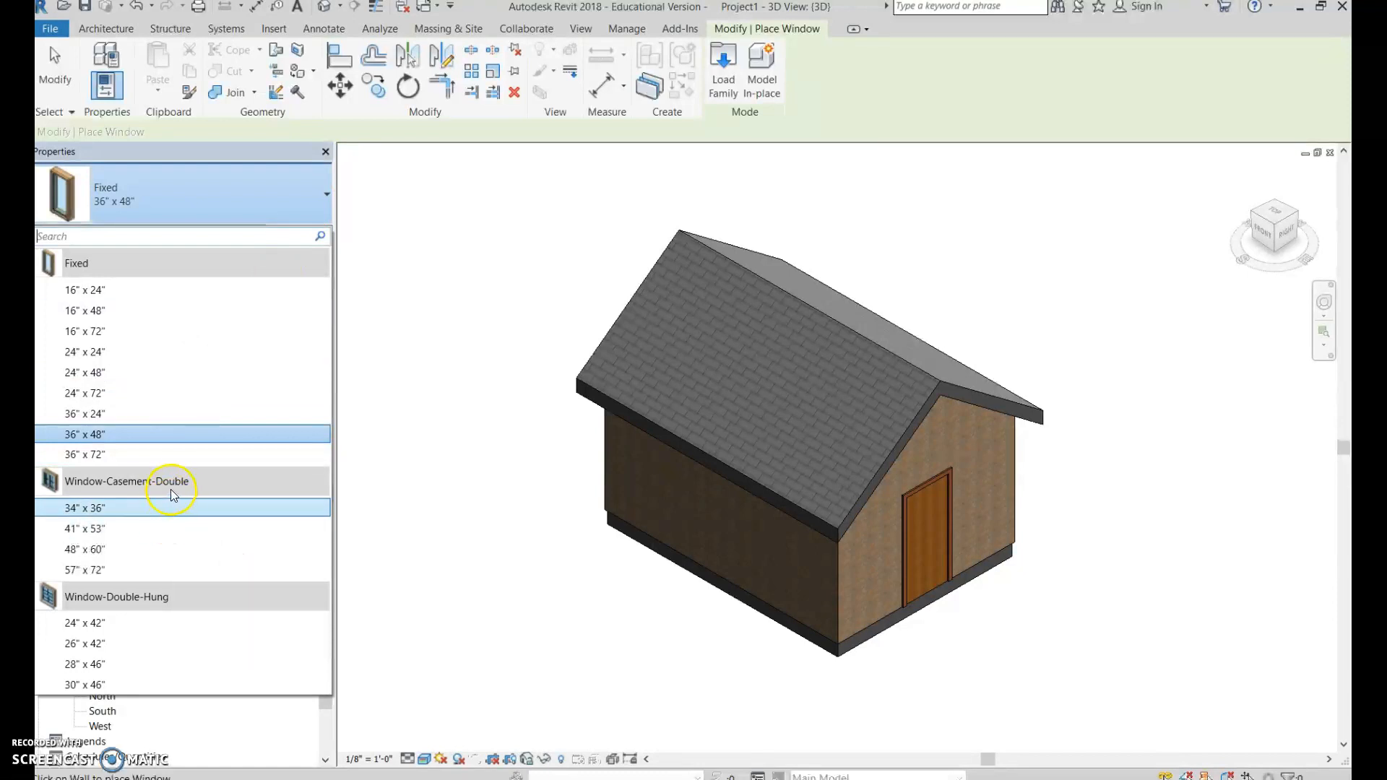
left_click(180, 549)
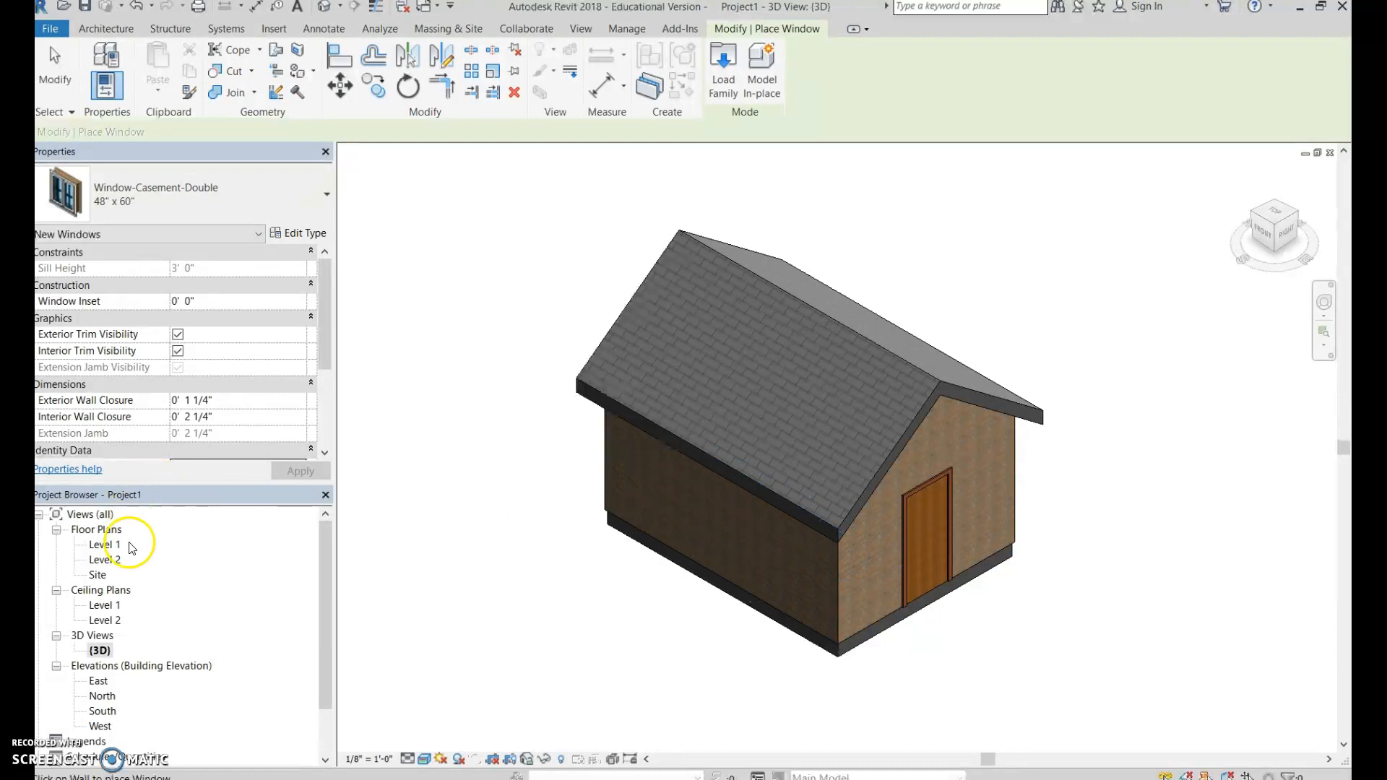
double_click(117, 546)
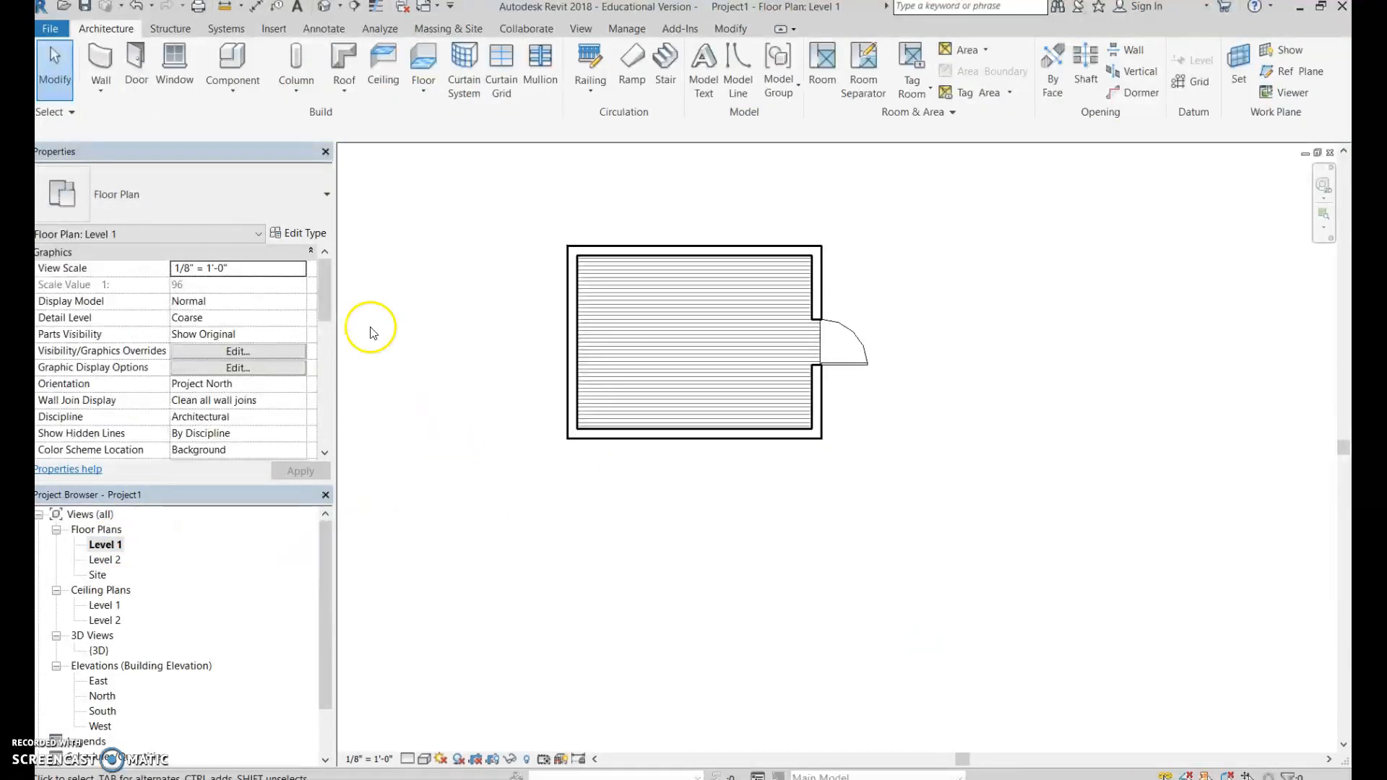
left_click(174, 64)
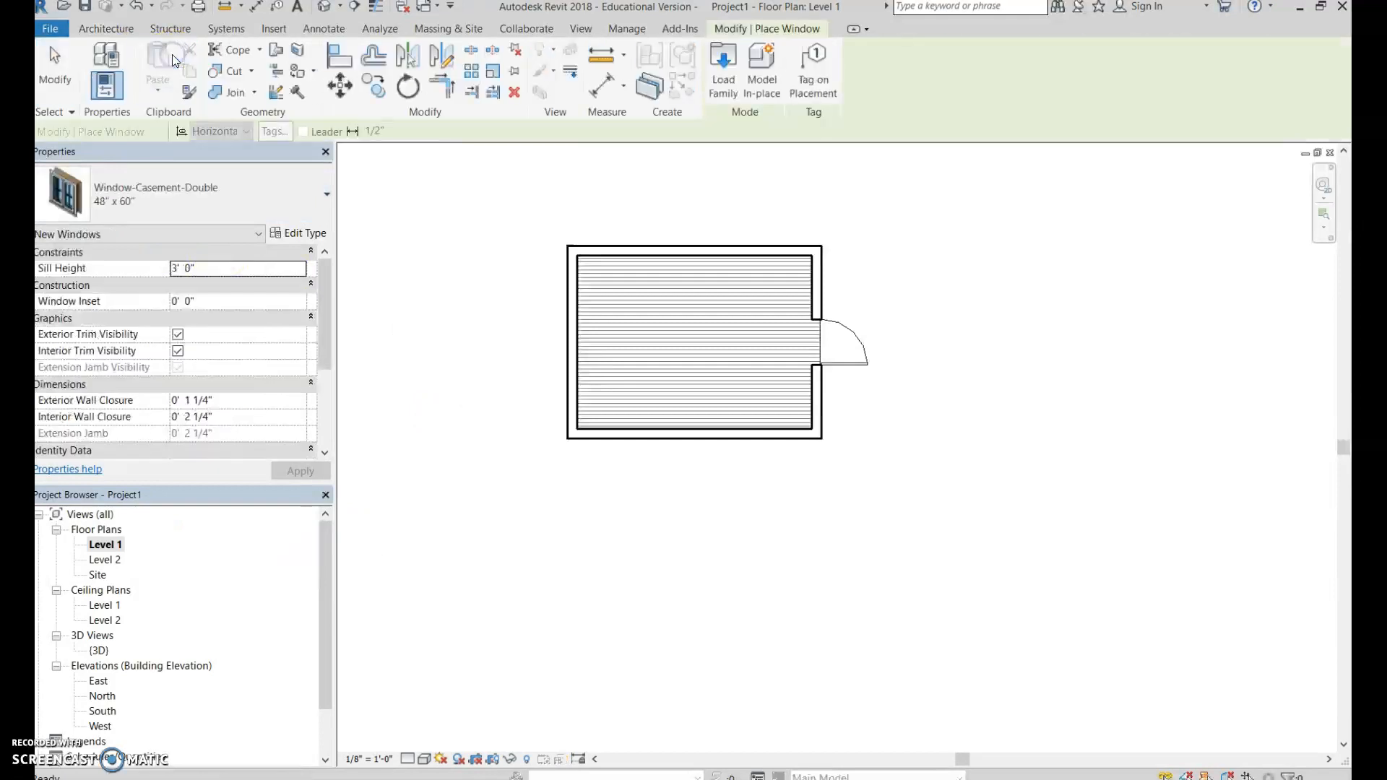
Place two casement windows in each long wall, about 4' 6" from the ends and 7' 0" apart, and return to the 3D view
left_click(641, 432)
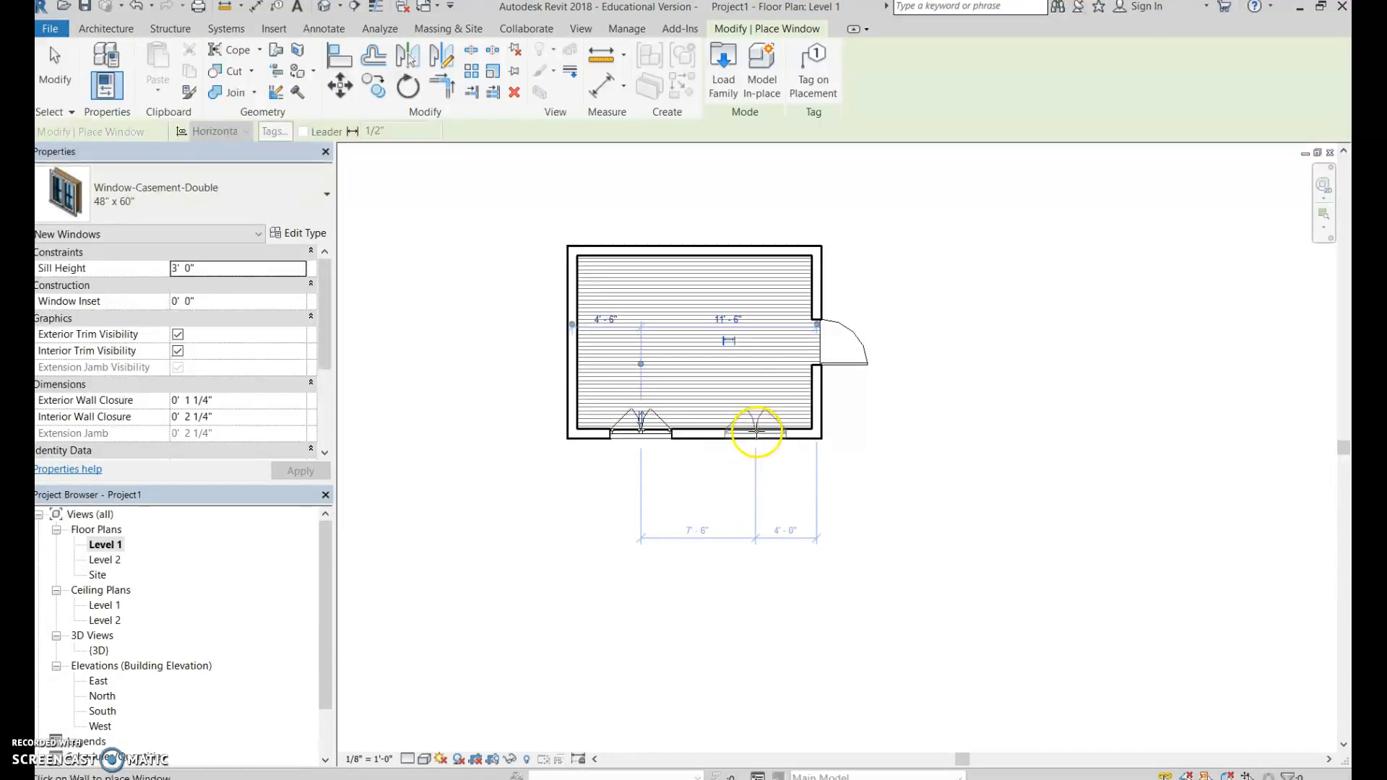
left_click(749, 428)
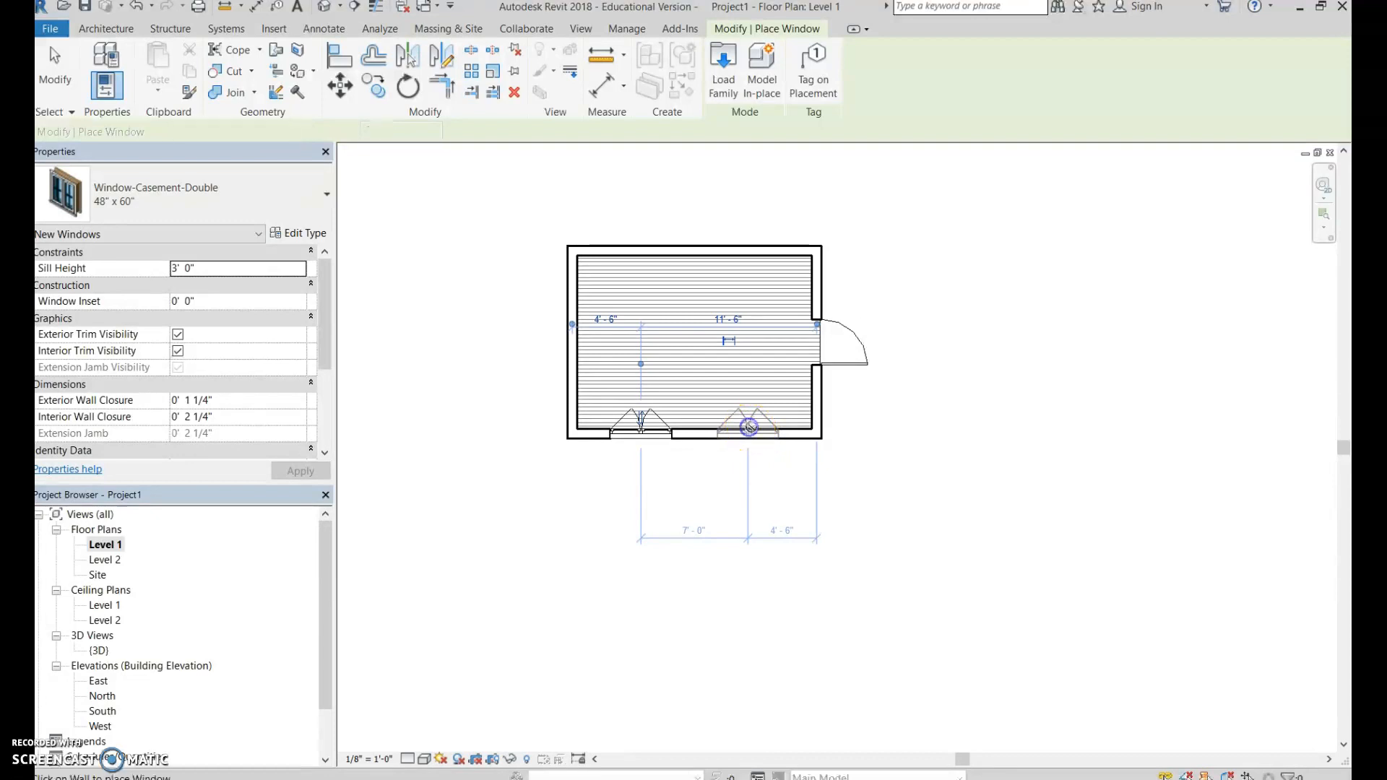
left_click(637, 249)
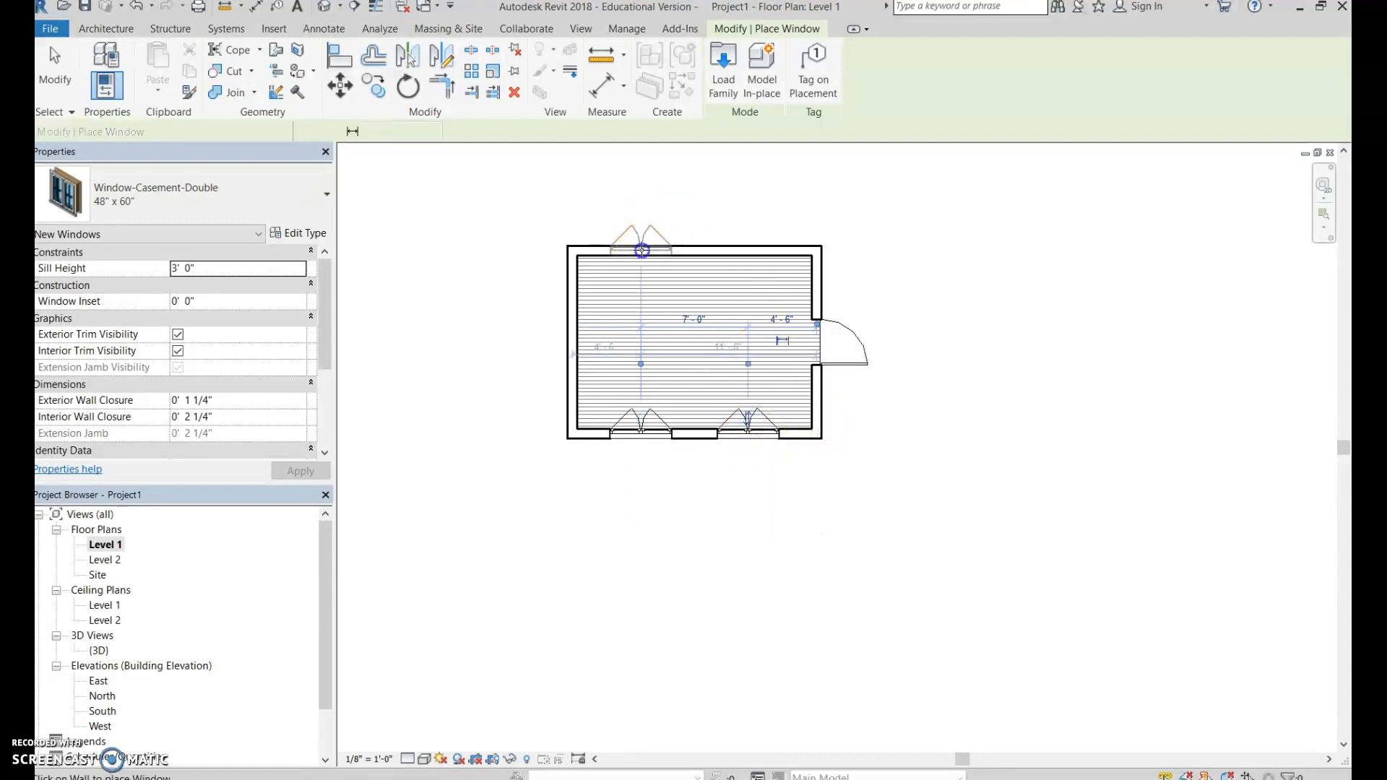
left_click(749, 249)
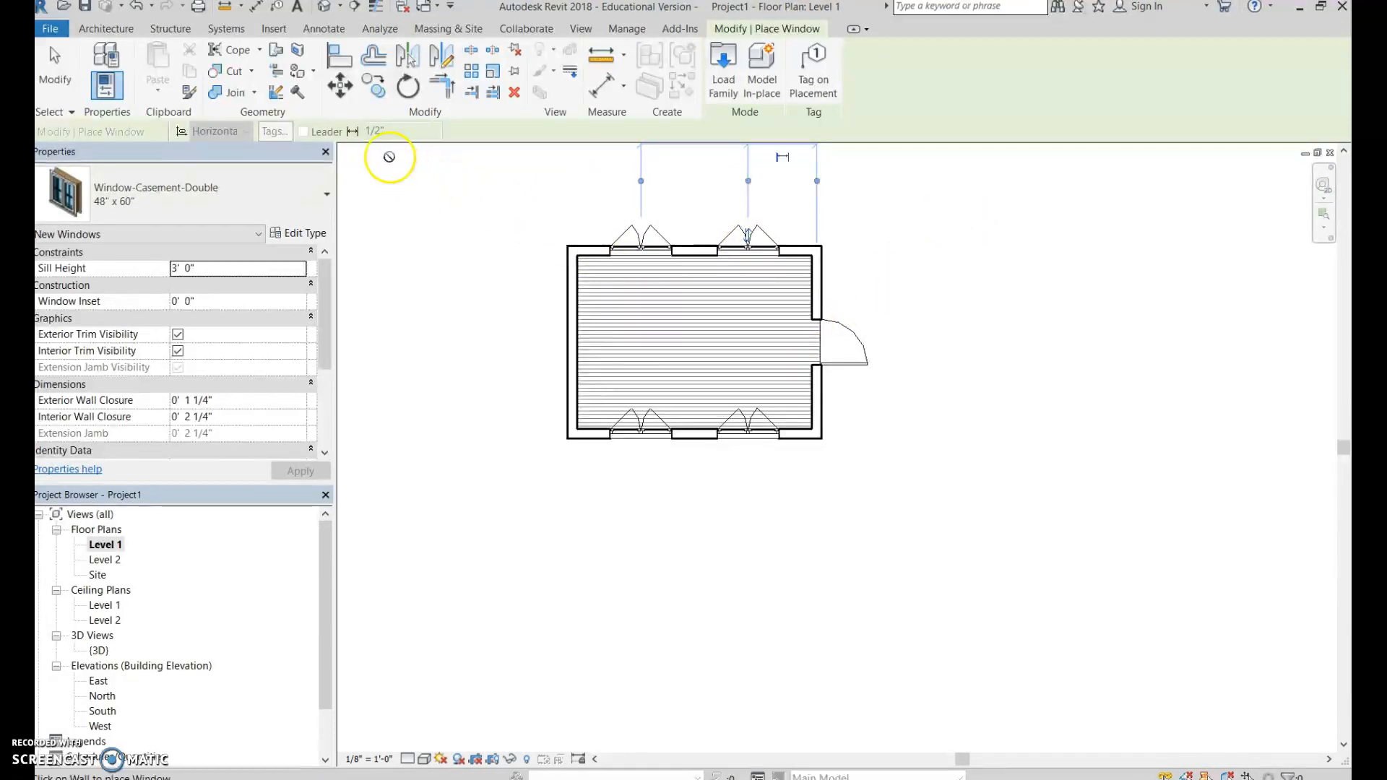
double_click(98, 650)
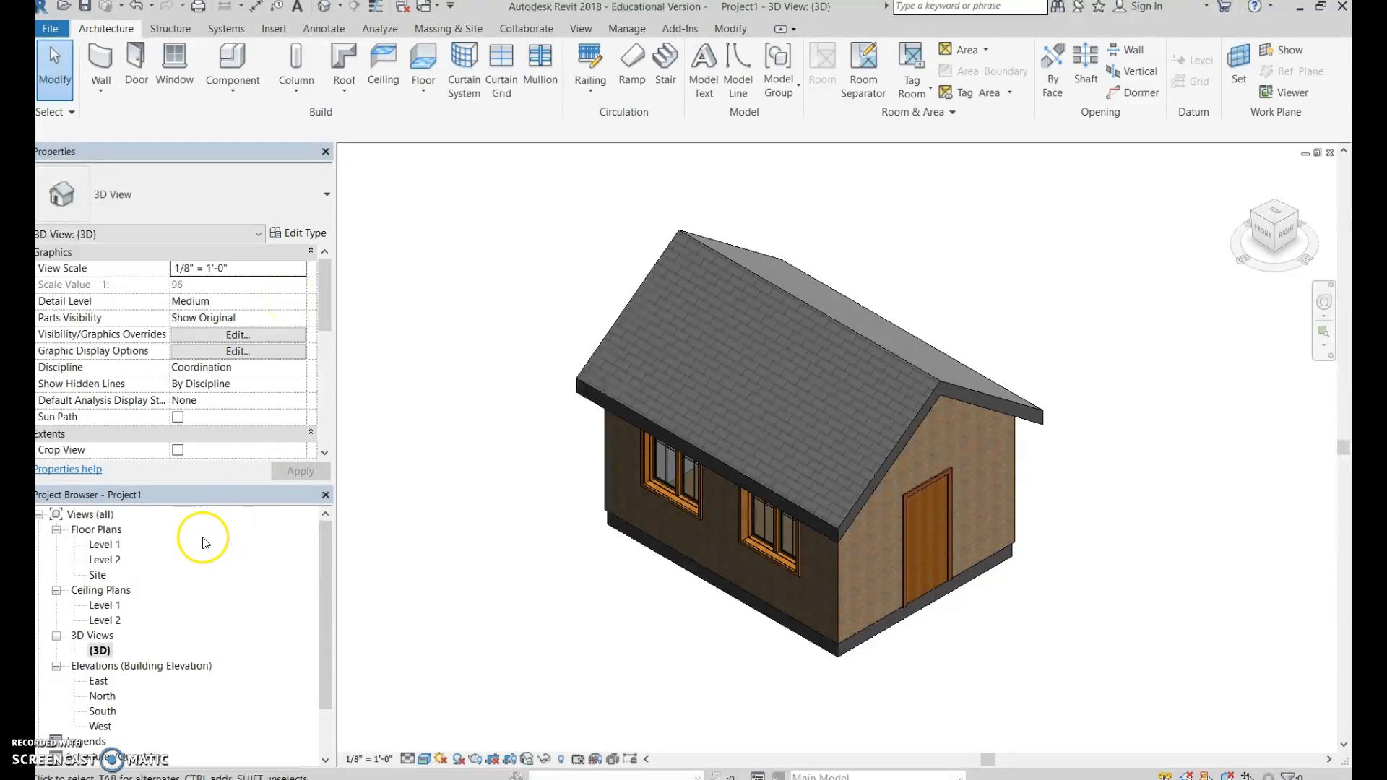
Collapse the ceiling plans in the project browser and open the Level 1 floor plan
scroll(206, 544, "down", 3)
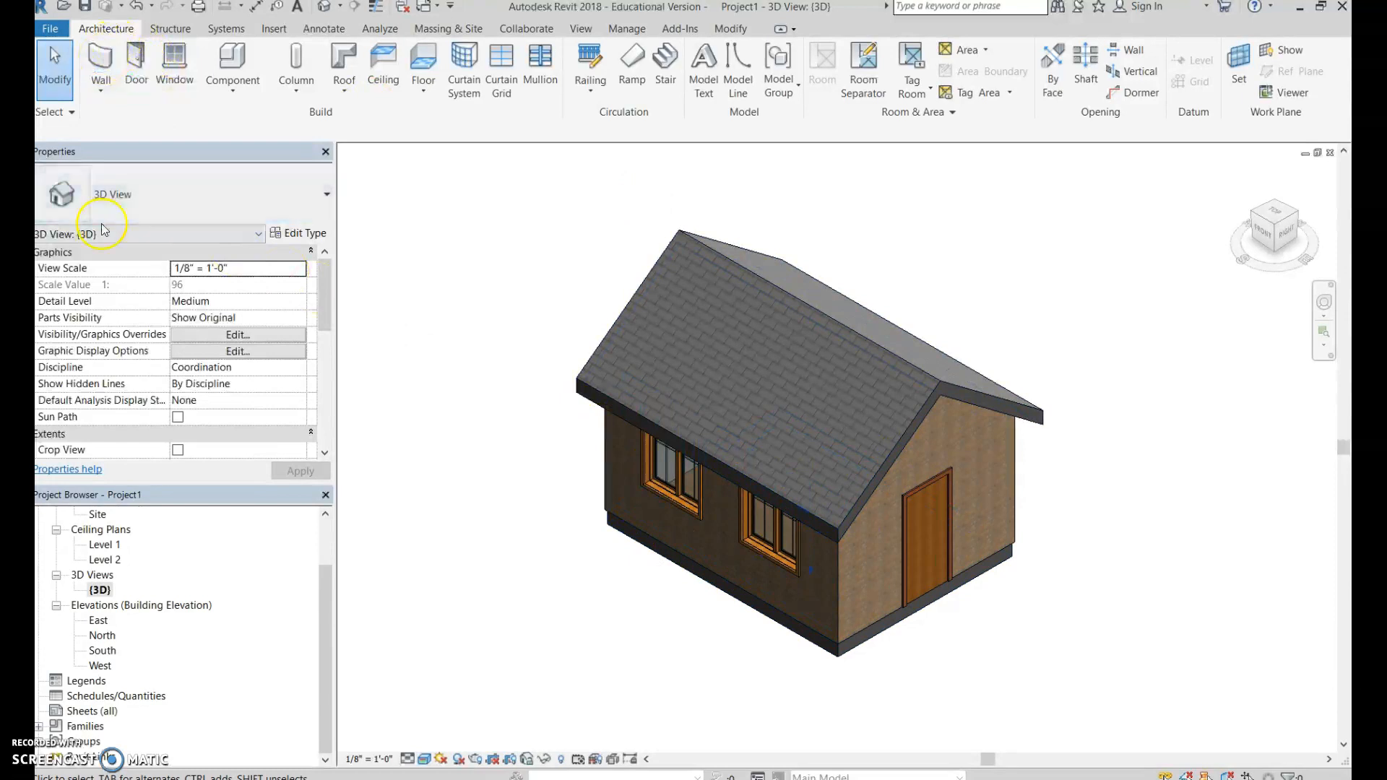
double_click(105, 547)
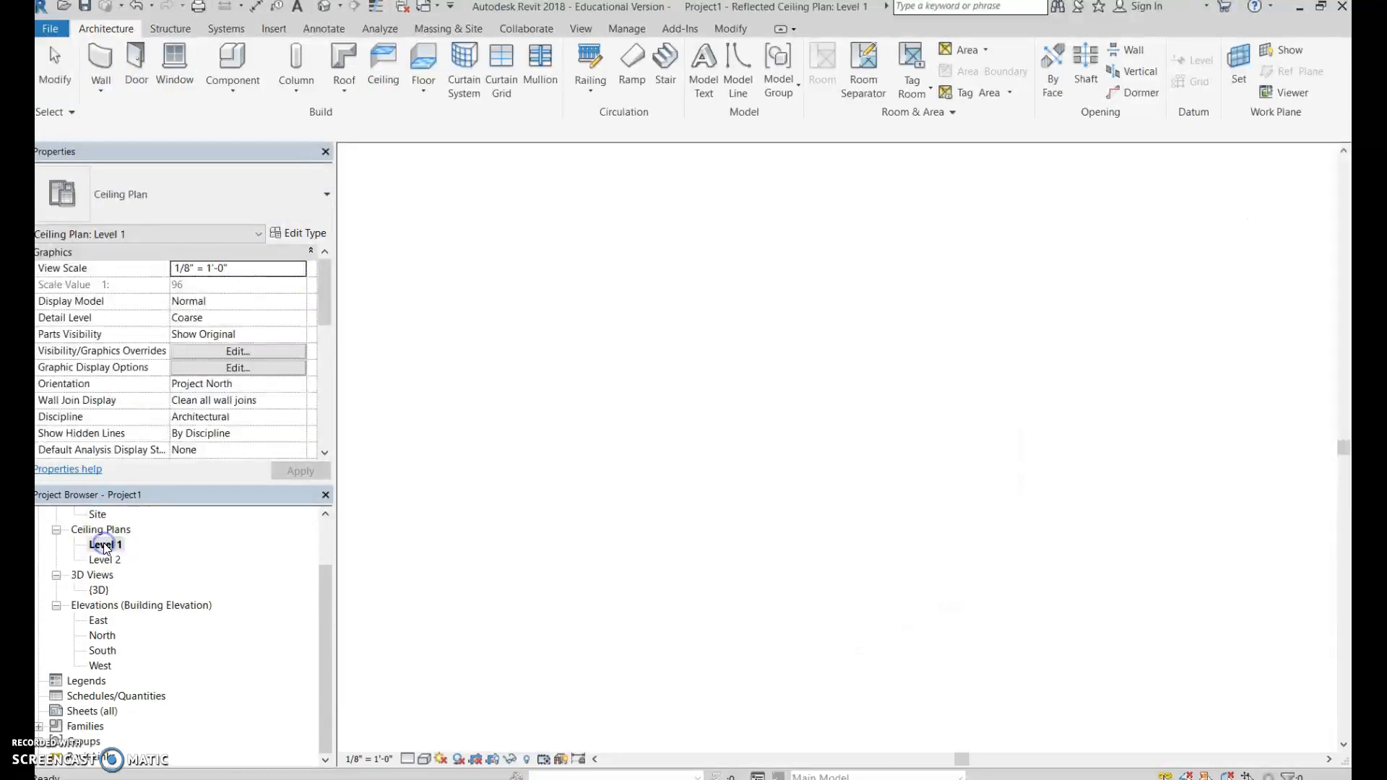
left_click(56, 532)
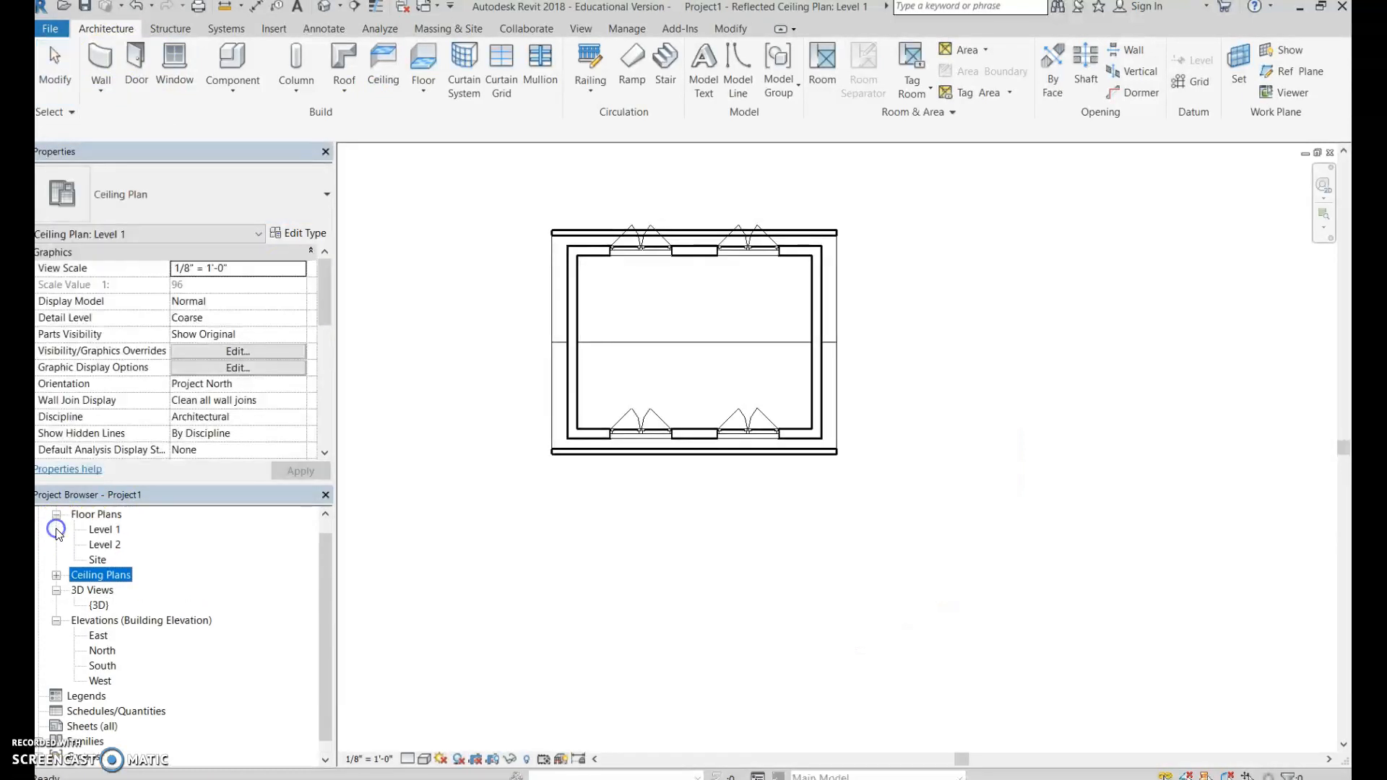
double_click(114, 547)
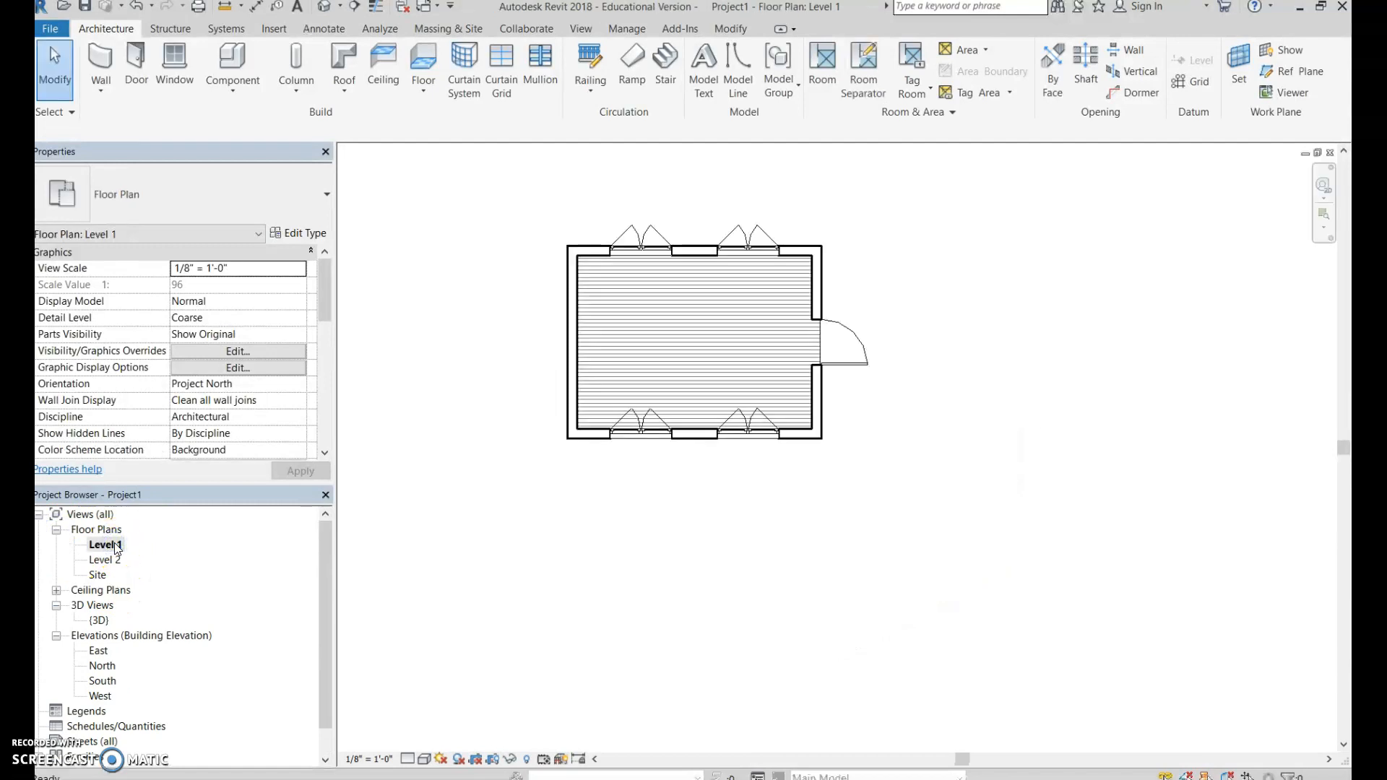
Draw a Generic - 8" interior wall across the building between the midpoints of the two long walls
left_click(109, 62)
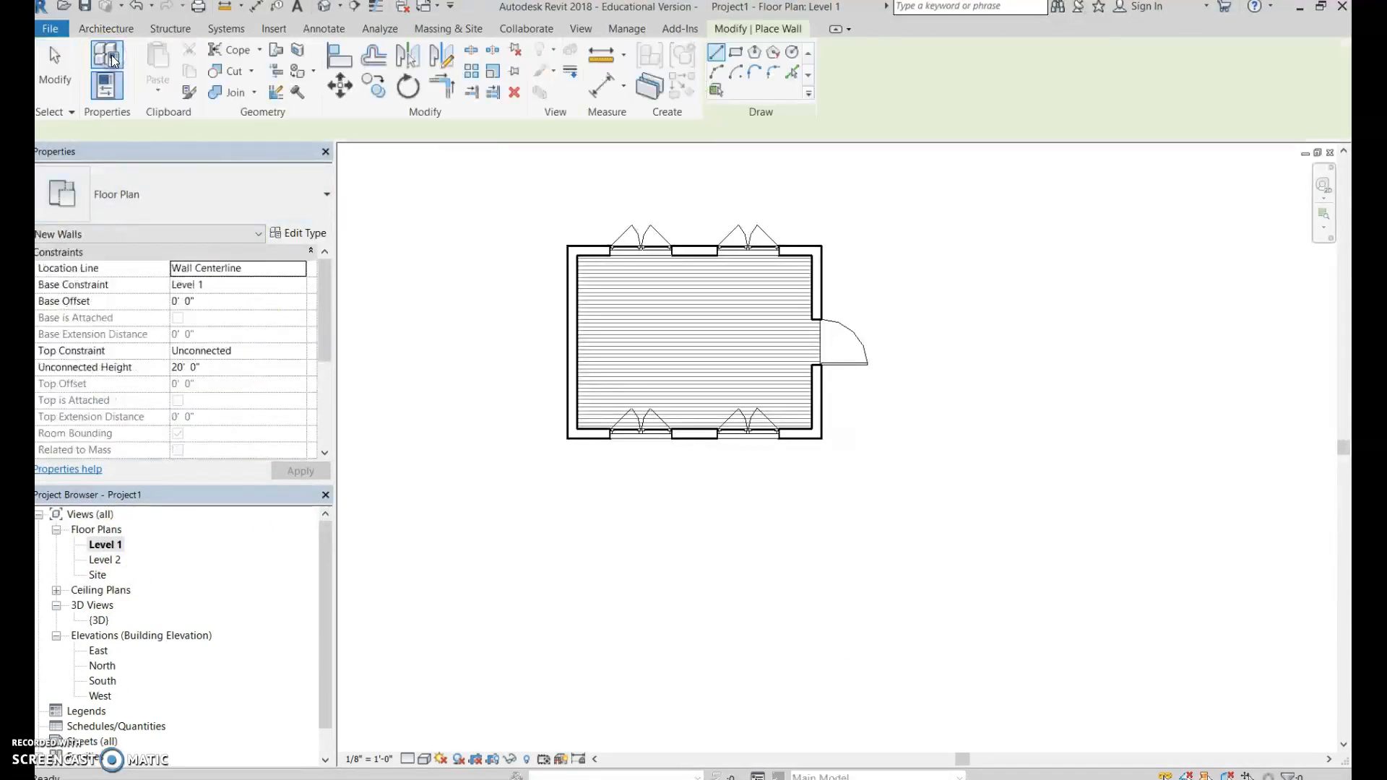
left_click(694, 250)
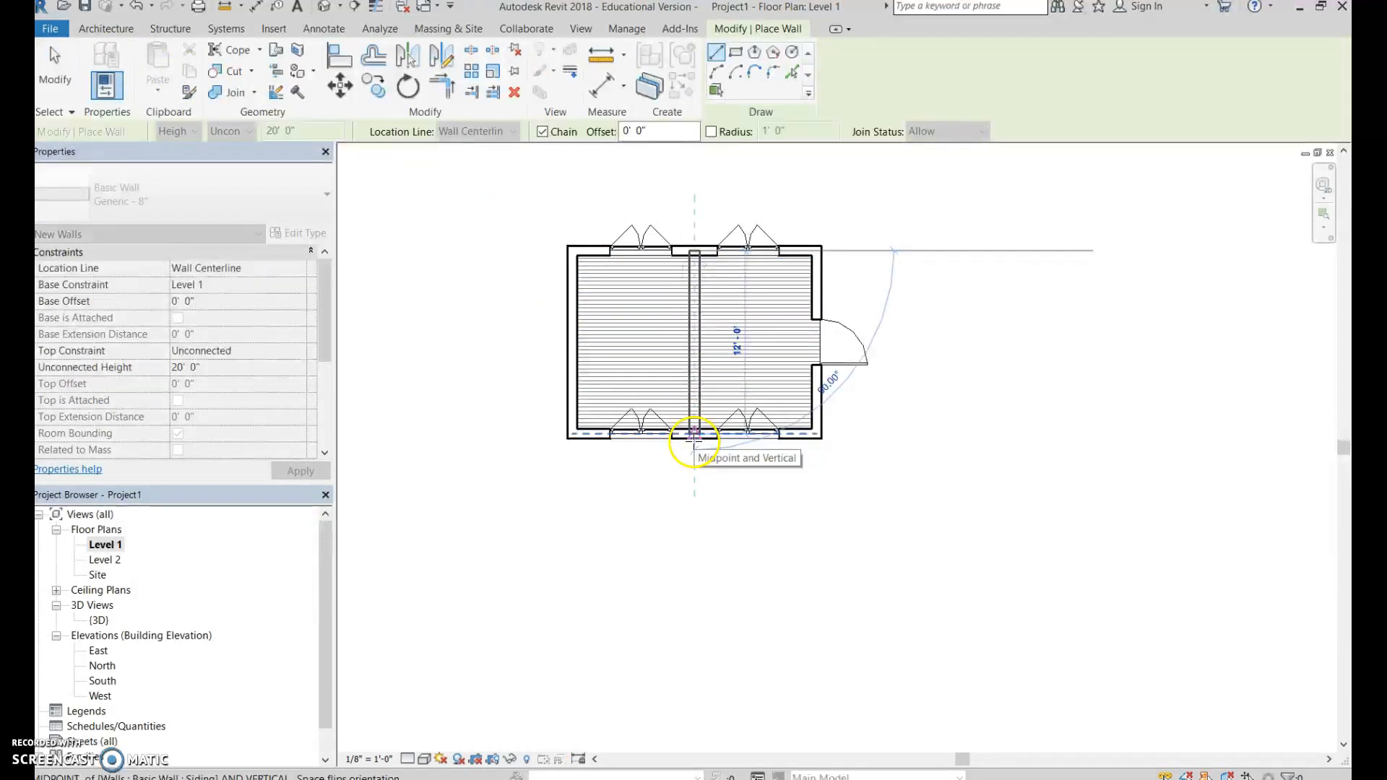
left_click(694, 440)
key("Escape")
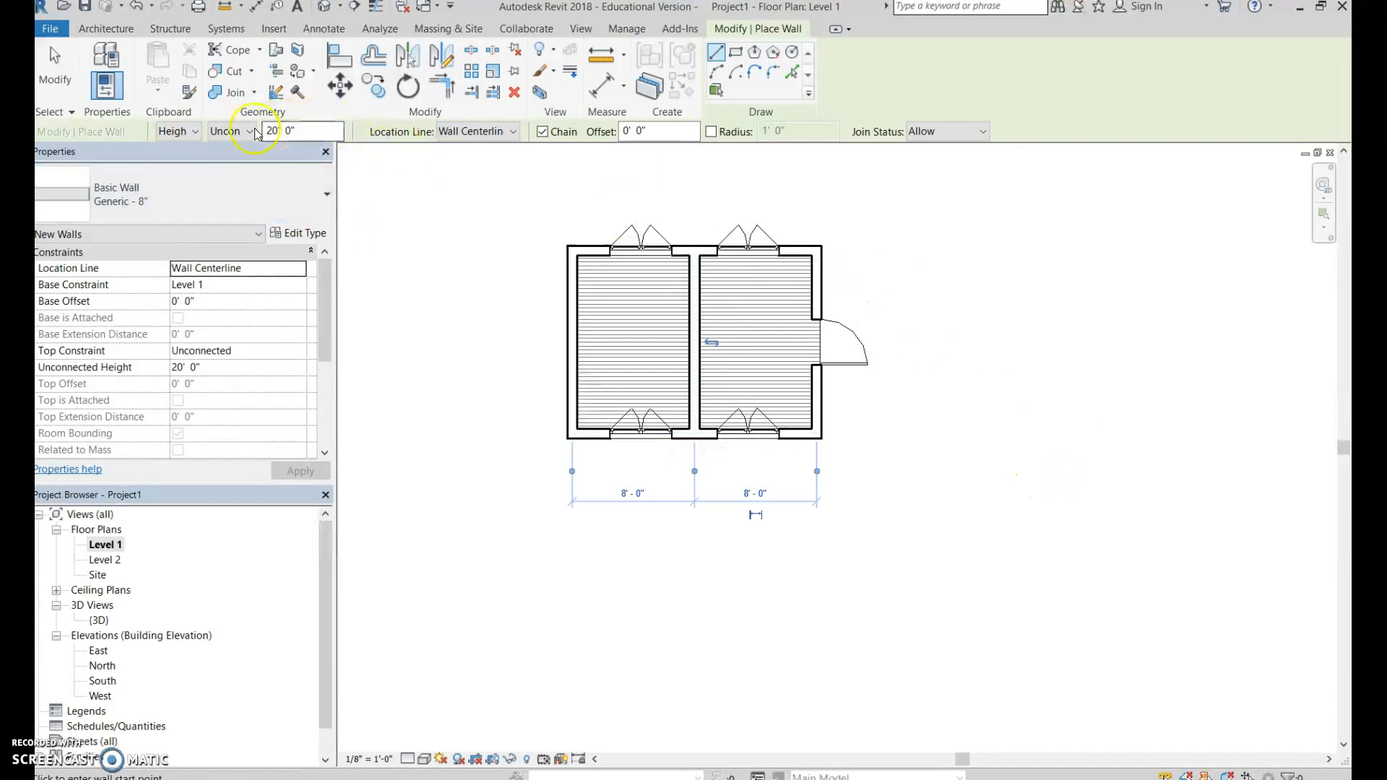
key("Escape")
Set the interior wall's unconnected height to 8' 0" and return to the 3D view with nothing selected
left_click(696, 289)
left_click(180, 369)
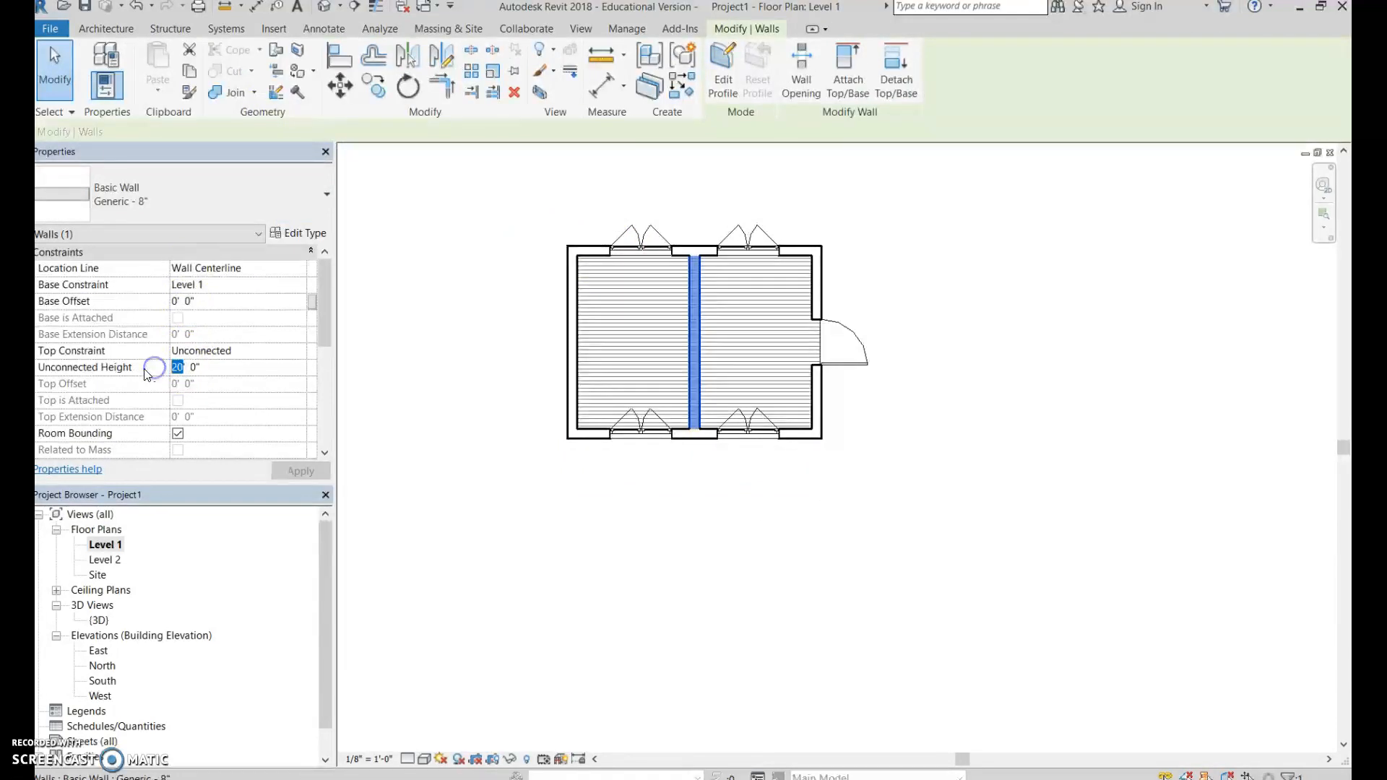
left_click(313, 476)
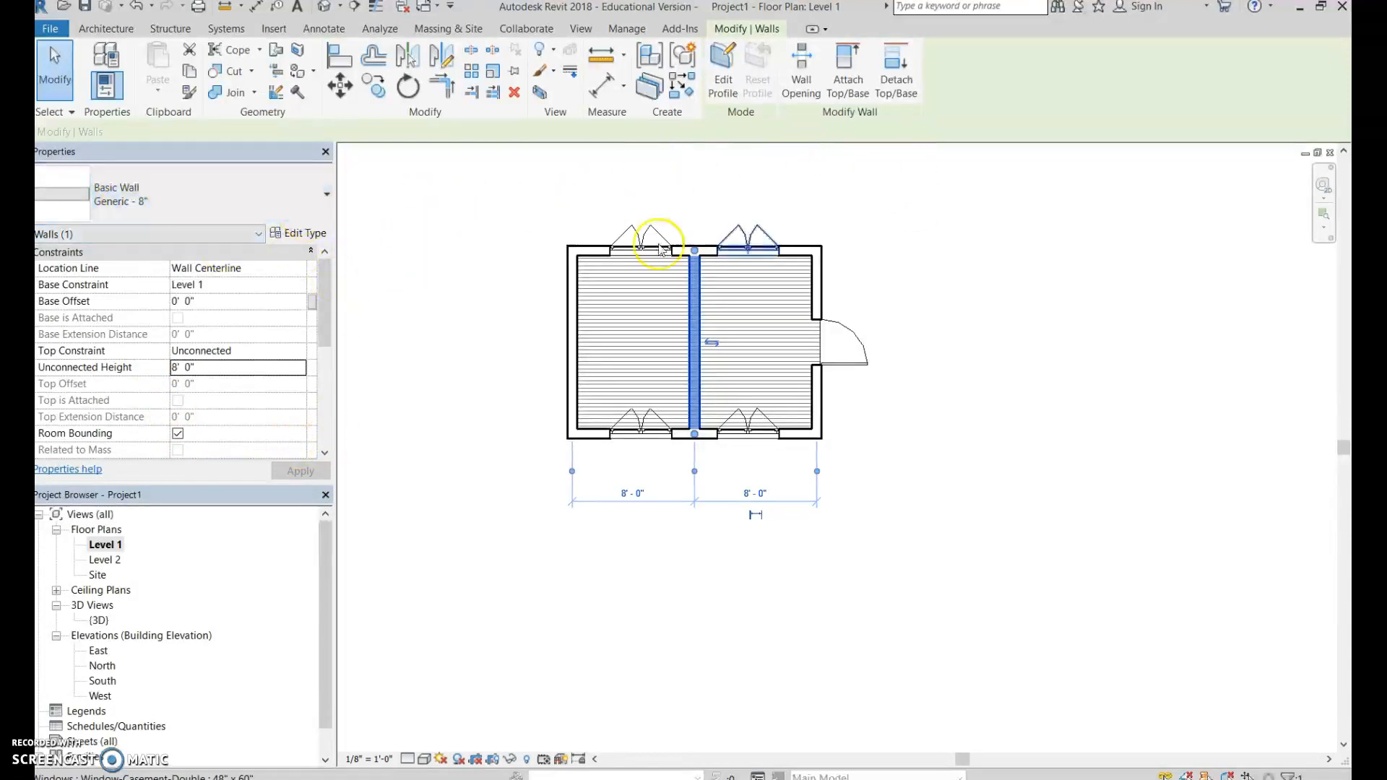
double_click(99, 621)
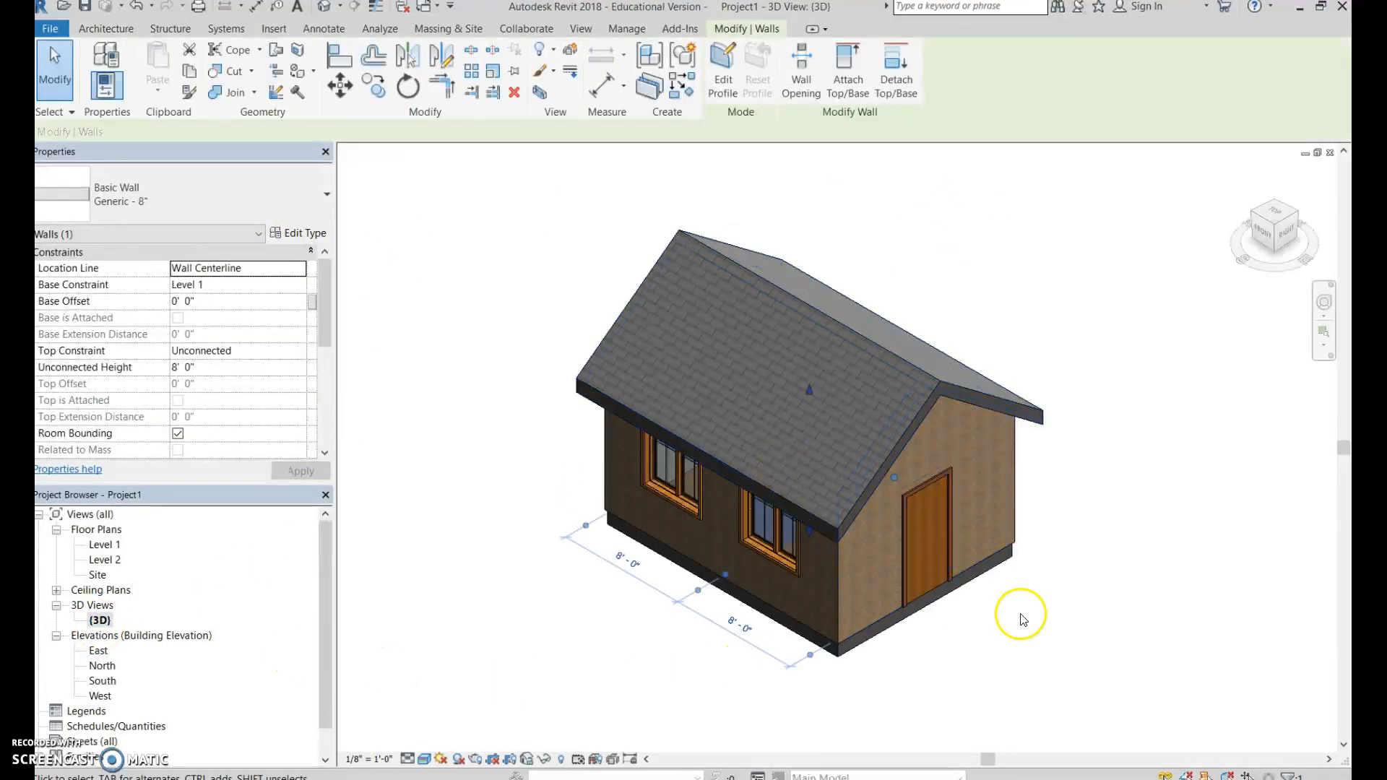
left_click(1140, 592)
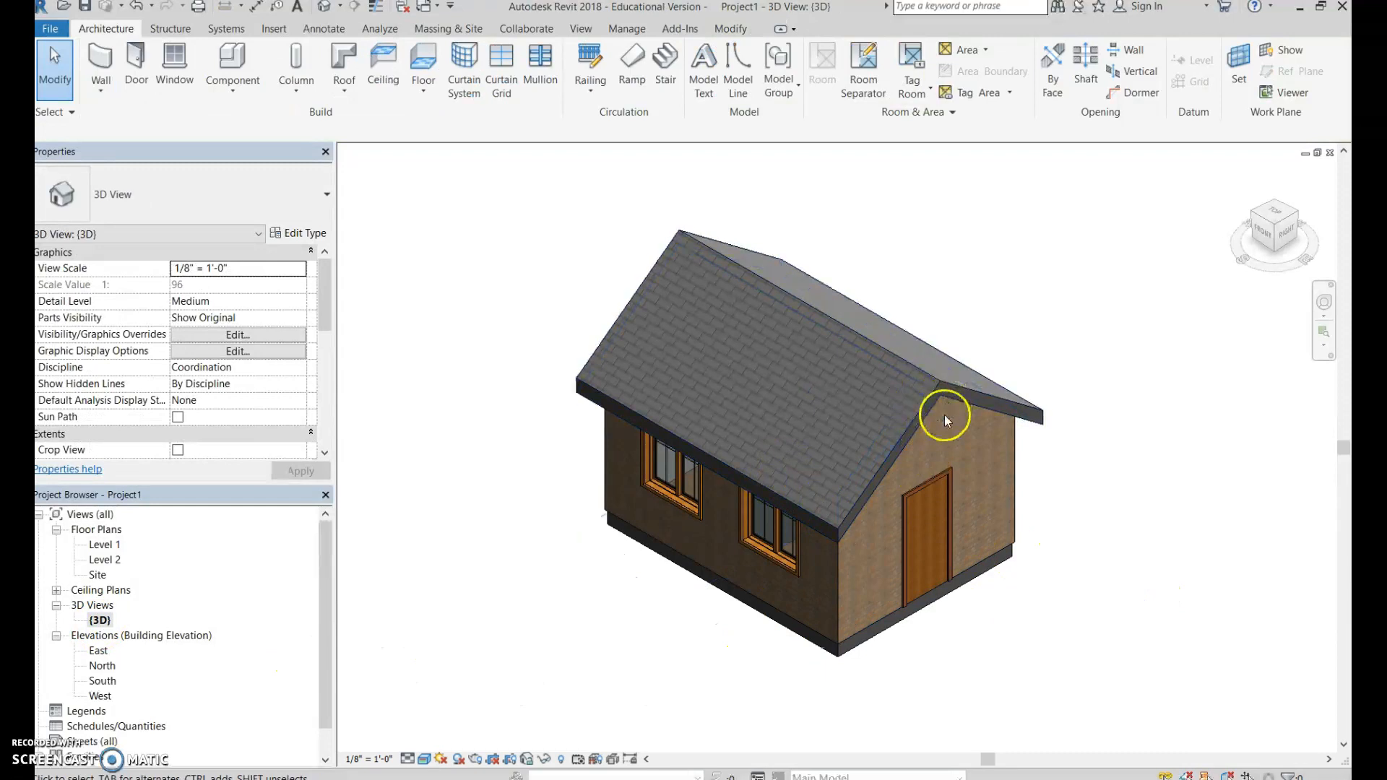
Temporarily hide the roof to inspect the interior partition wall, and reset the temporary hiding
right_click(957, 386)
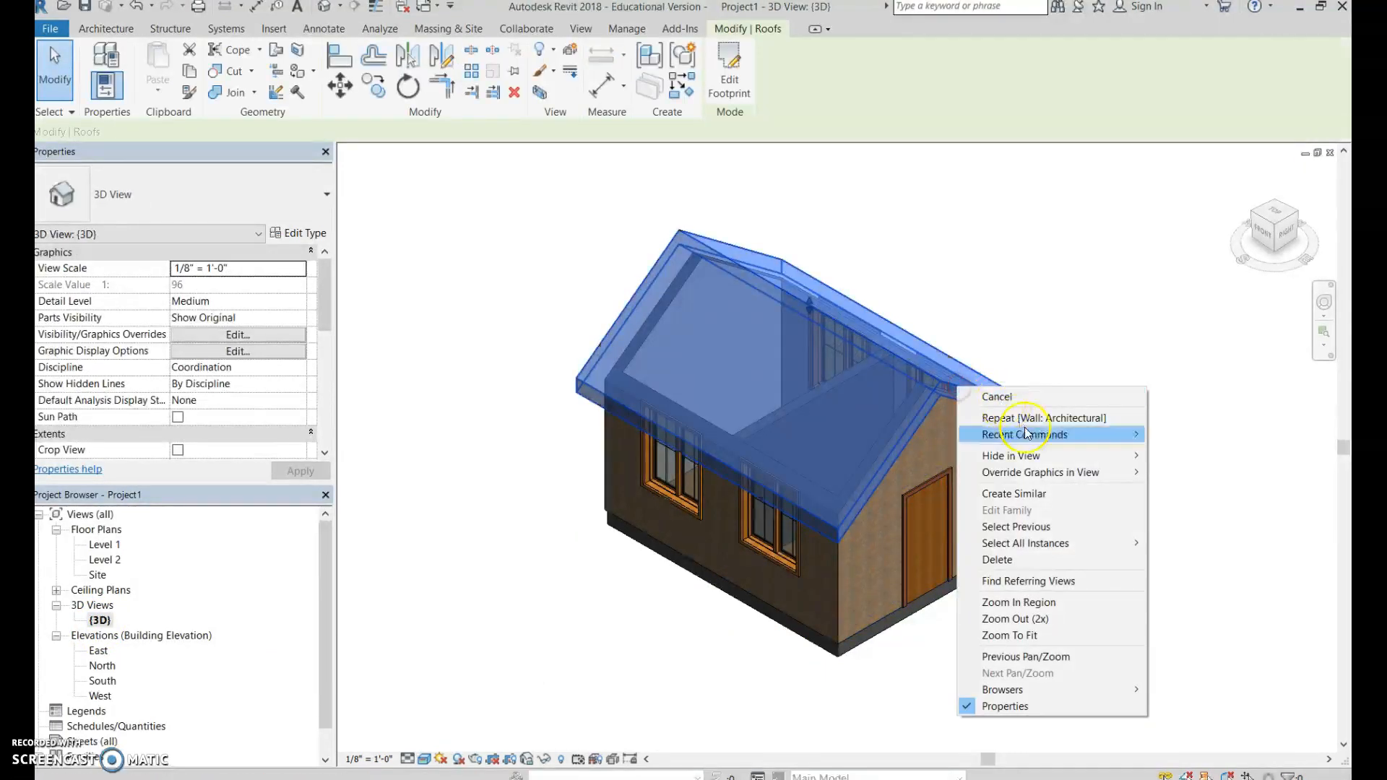
left_click(1207, 478)
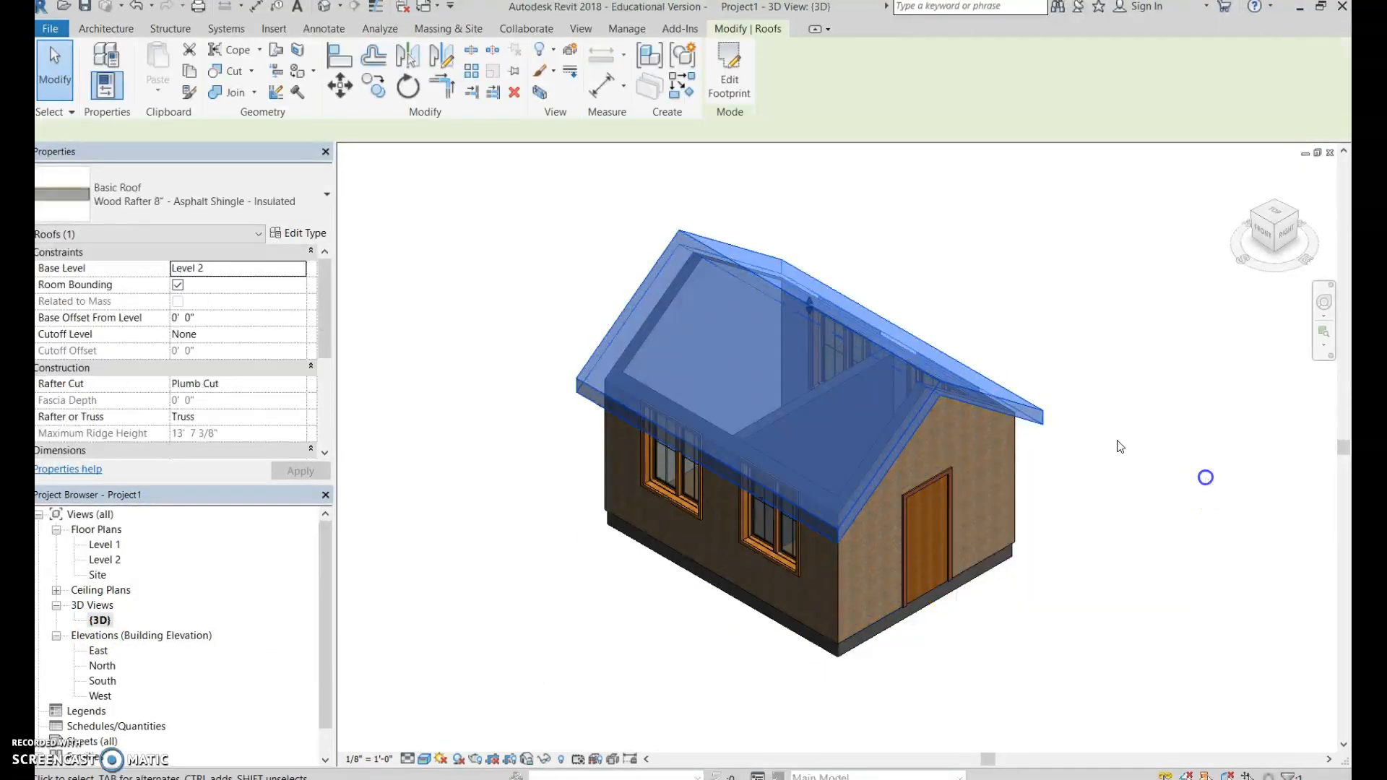
left_click(545, 759)
left_click(581, 713)
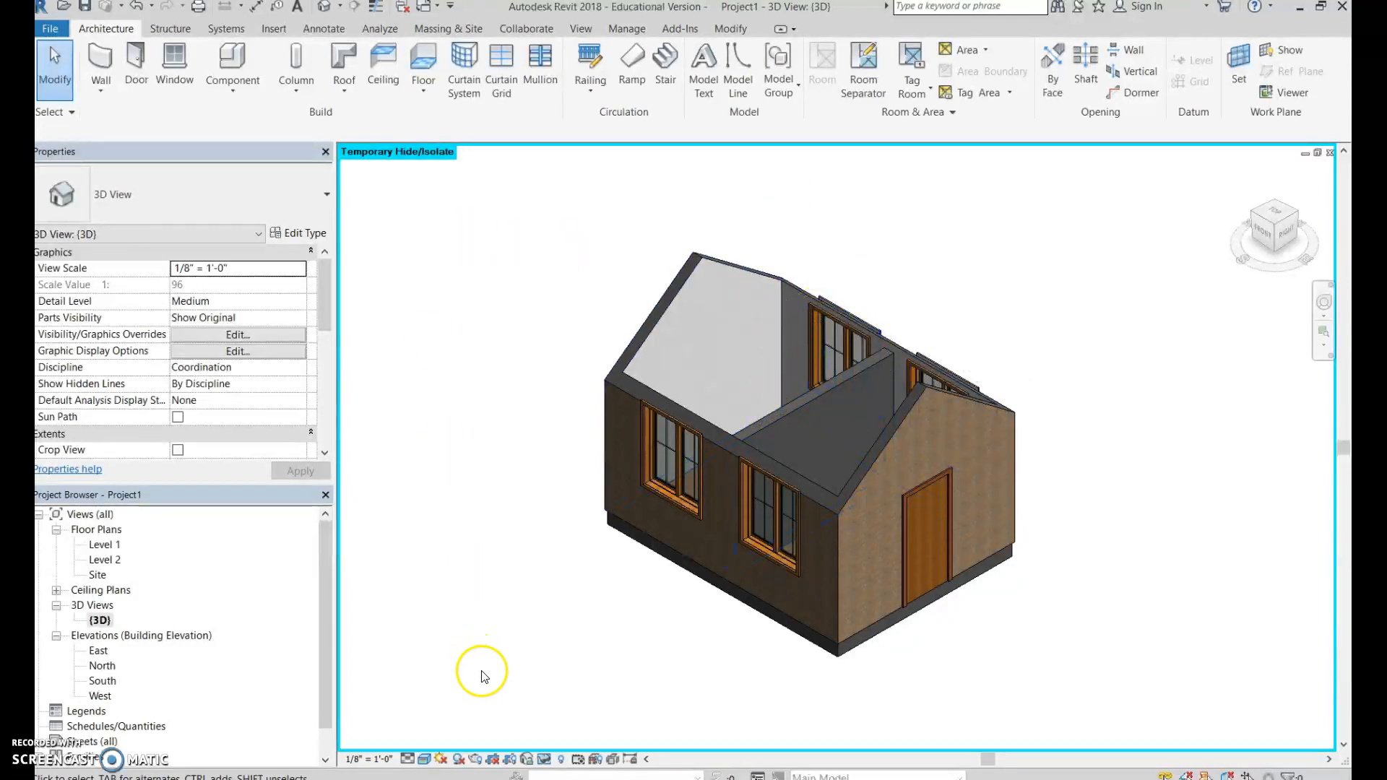
left_click(545, 758)
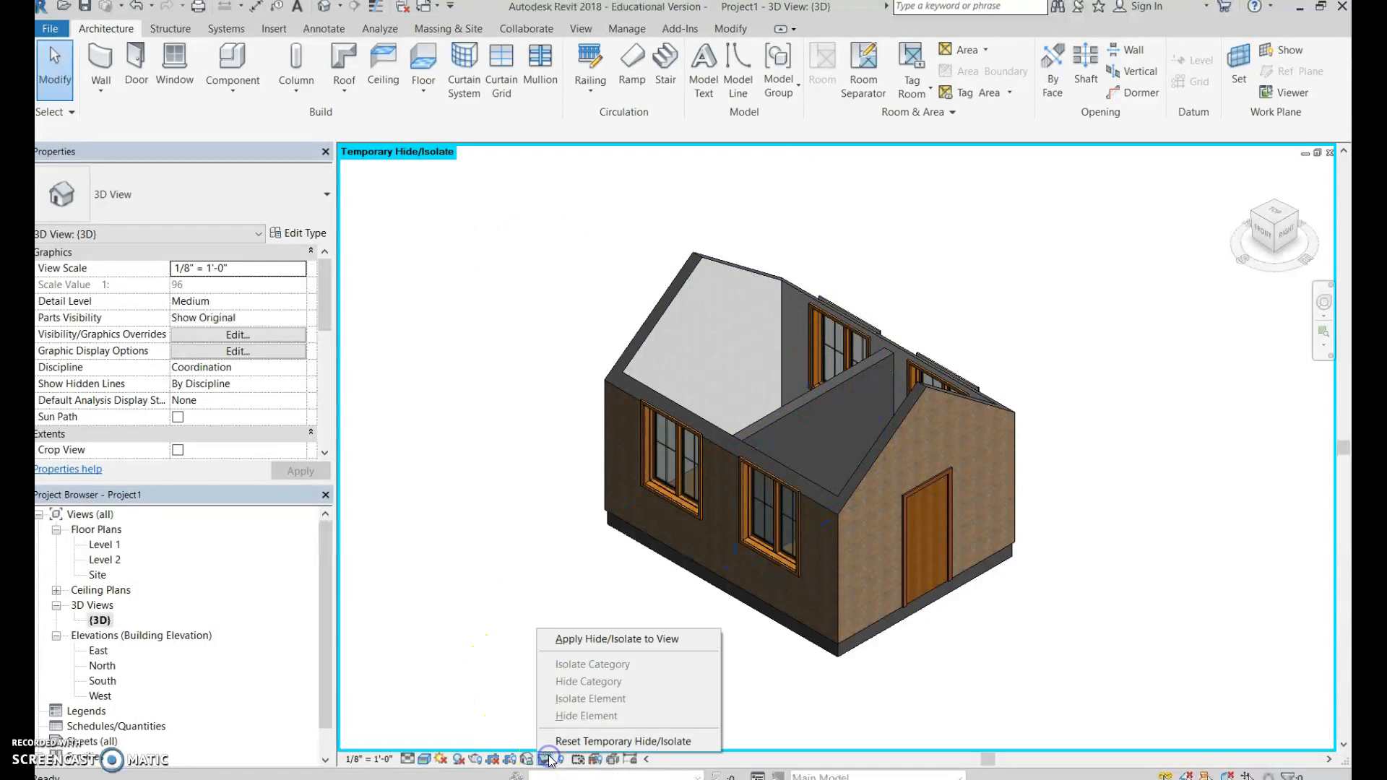
left_click(617, 742)
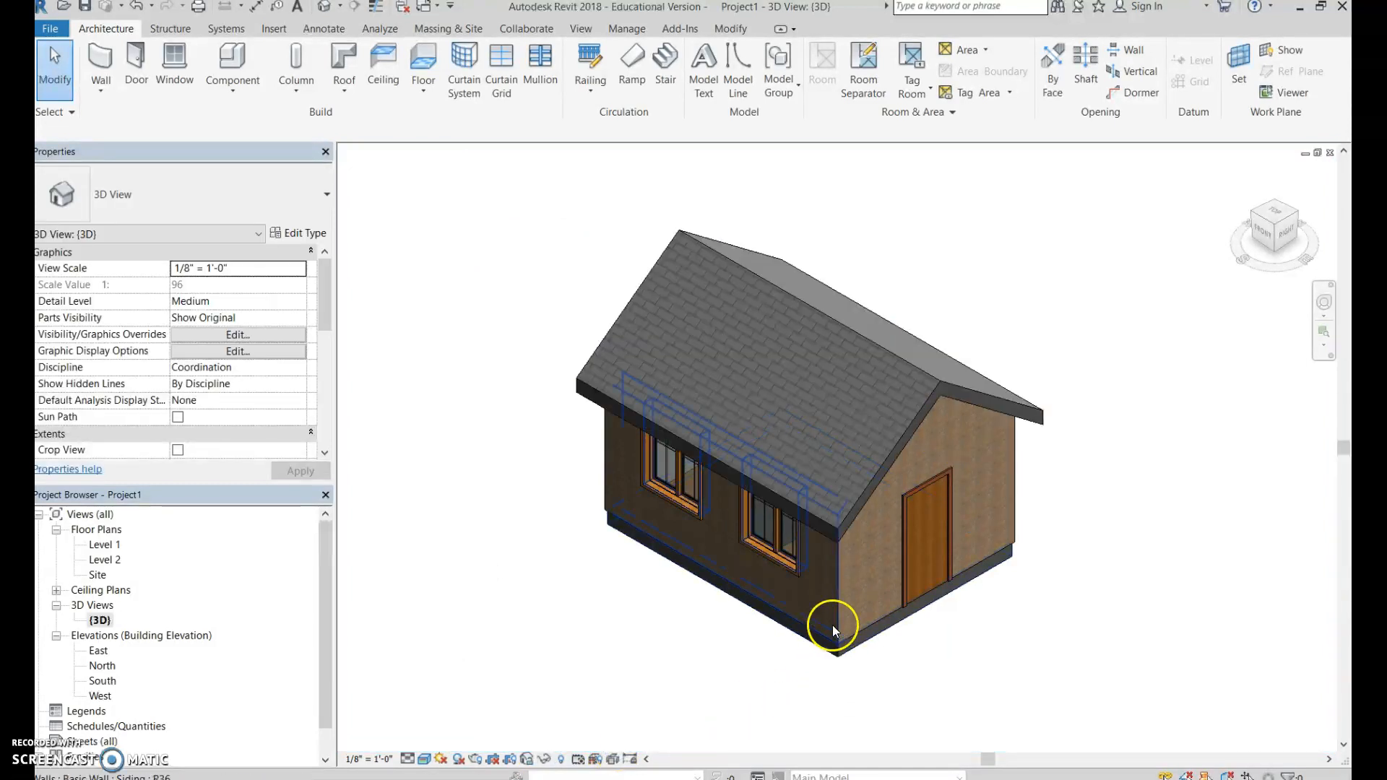
Temporarily hide the long siding wall with the two windows and attach the top of the interior Generic - 8" wall to the roof
left_click(831, 599)
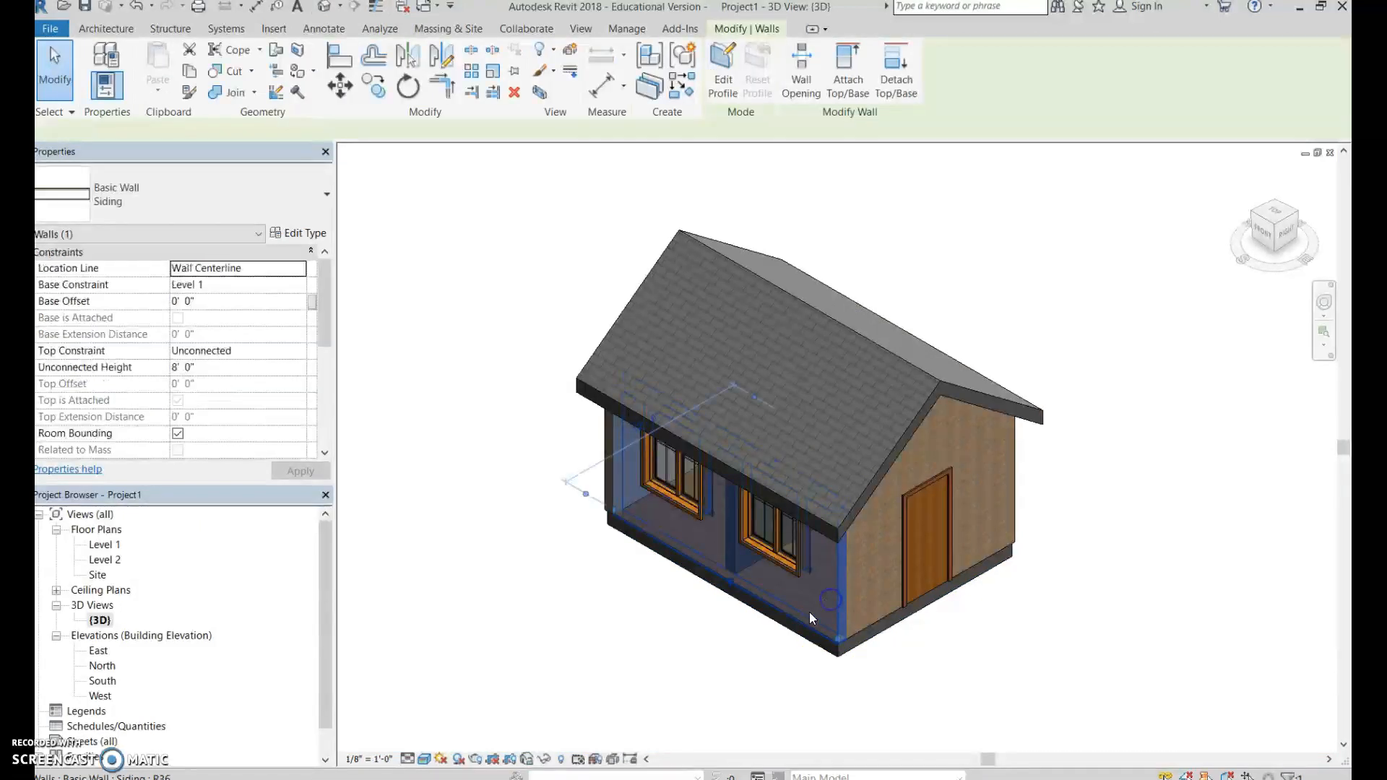
left_click(597, 760)
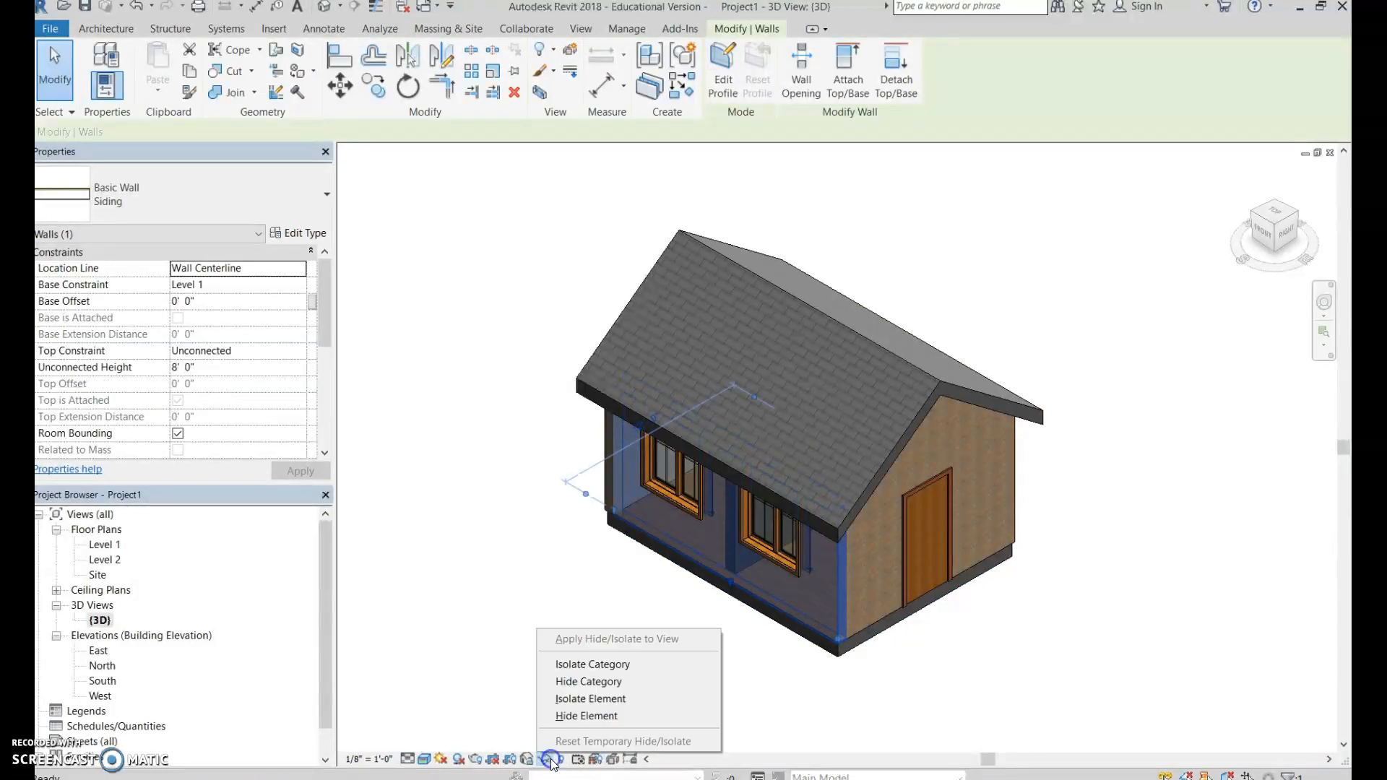
left_click(592, 721)
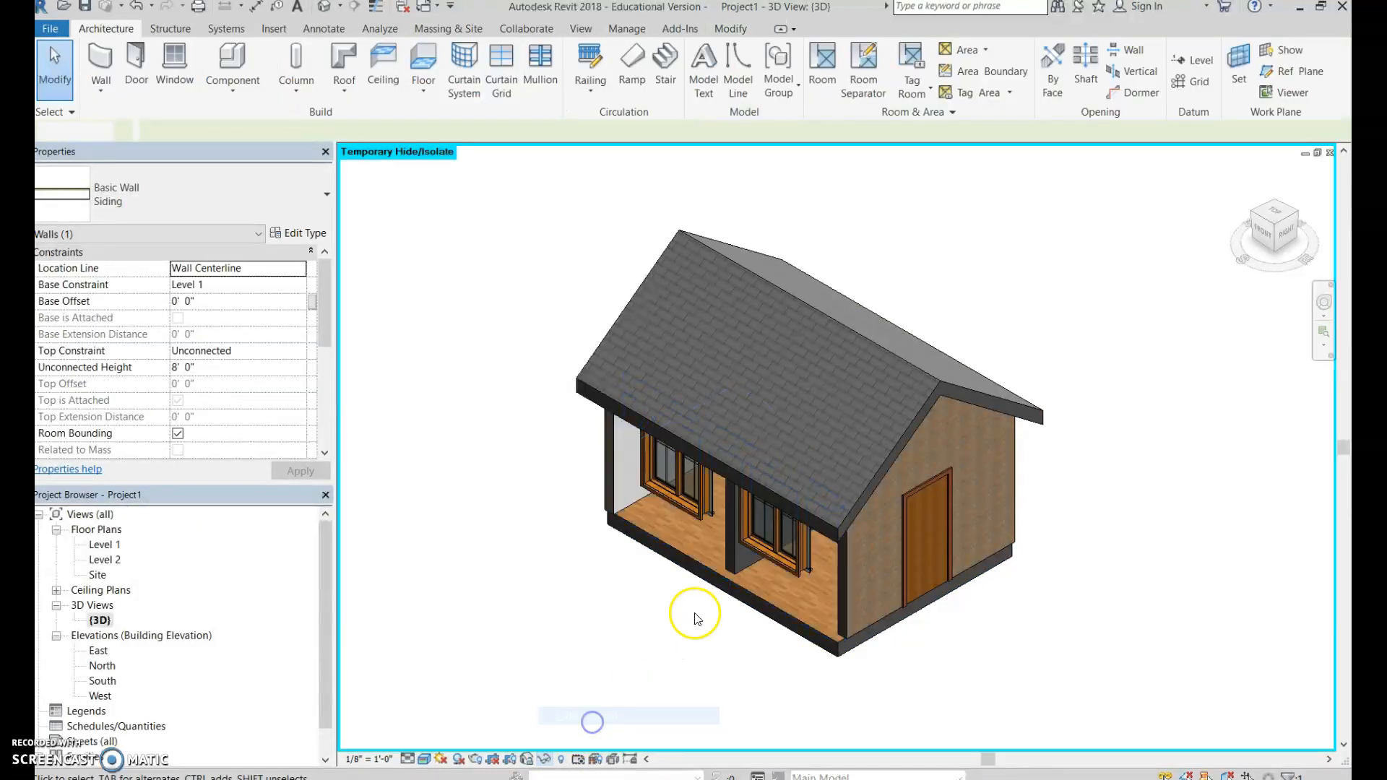
left_click(727, 536)
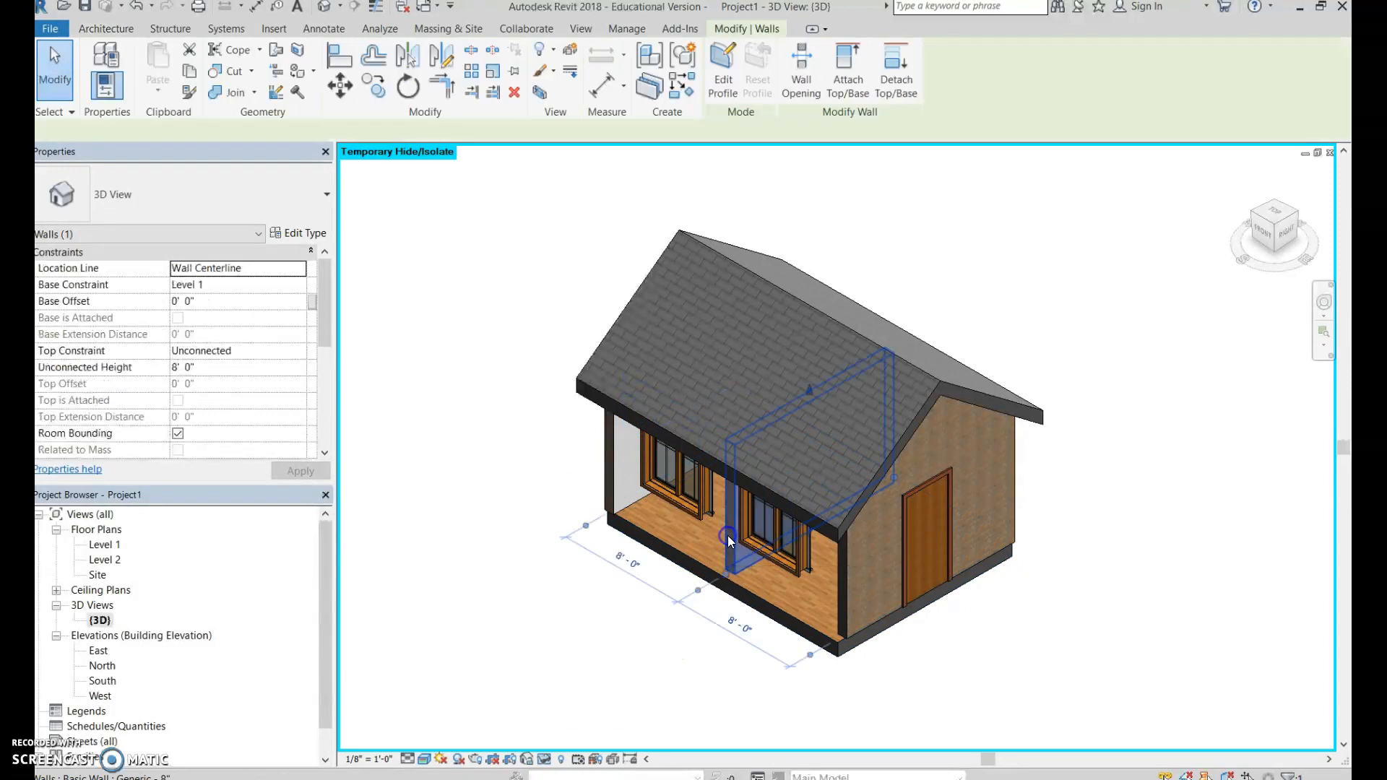
left_click(841, 86)
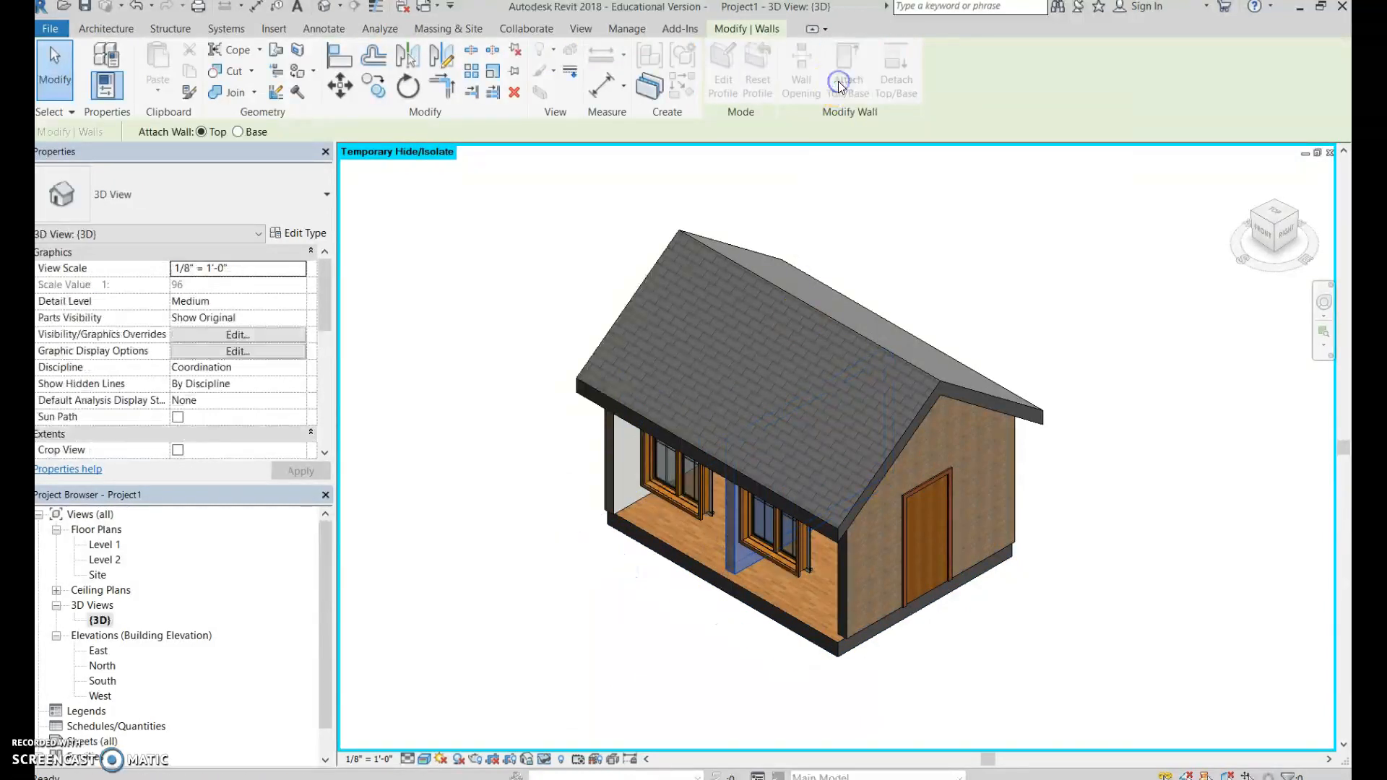
left_click(917, 367)
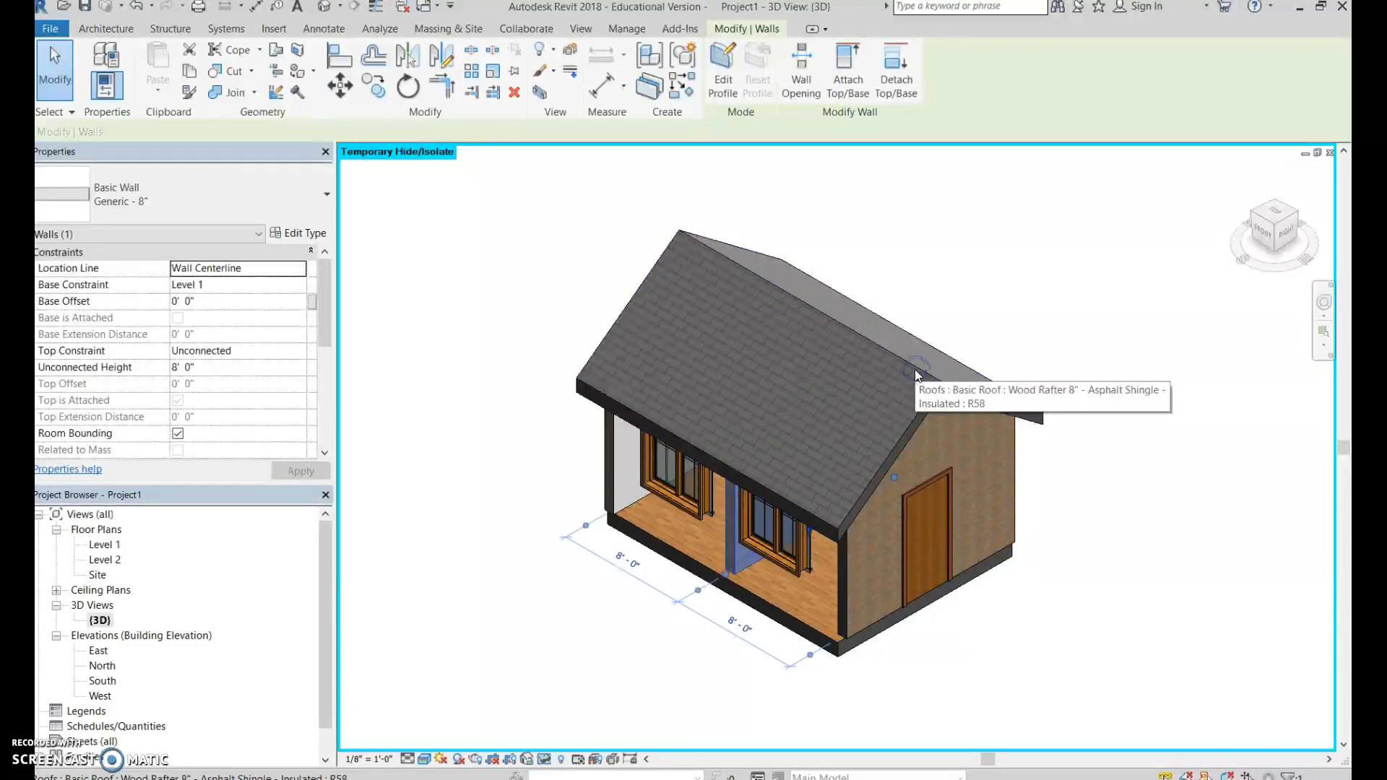
Reset the temporary hiding in the 3D view and leave nothing selected
left_click(527, 759)
left_click(611, 735)
left_click(616, 657)
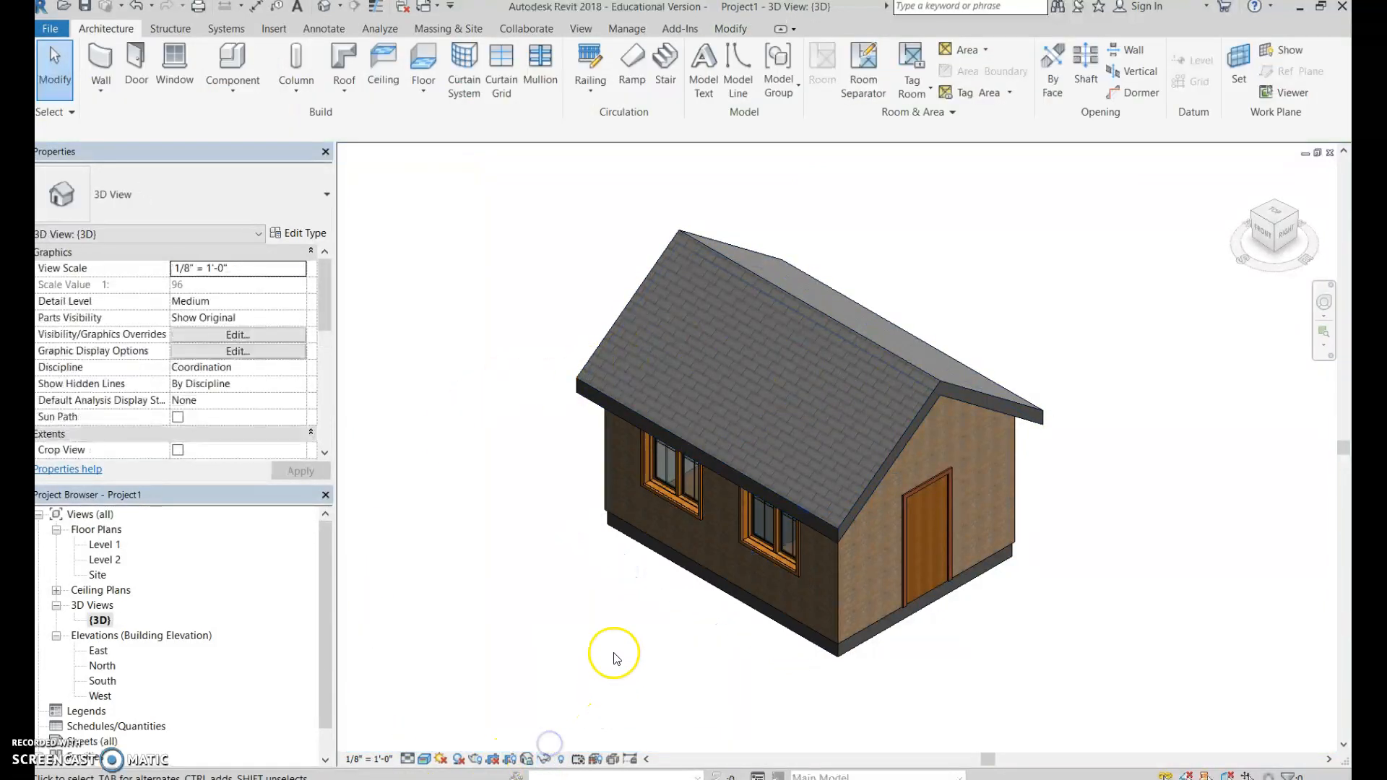
left_click(913, 372)
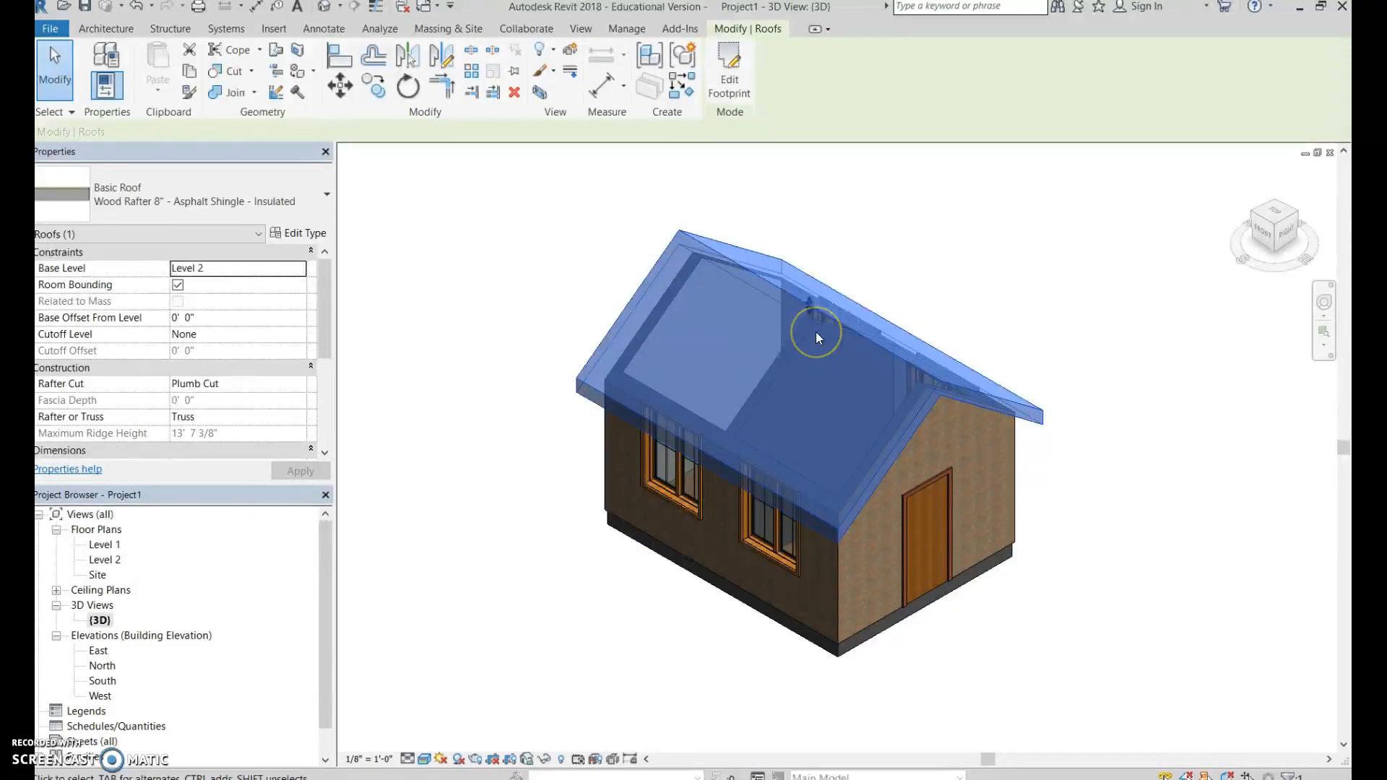
left_click(1159, 550)
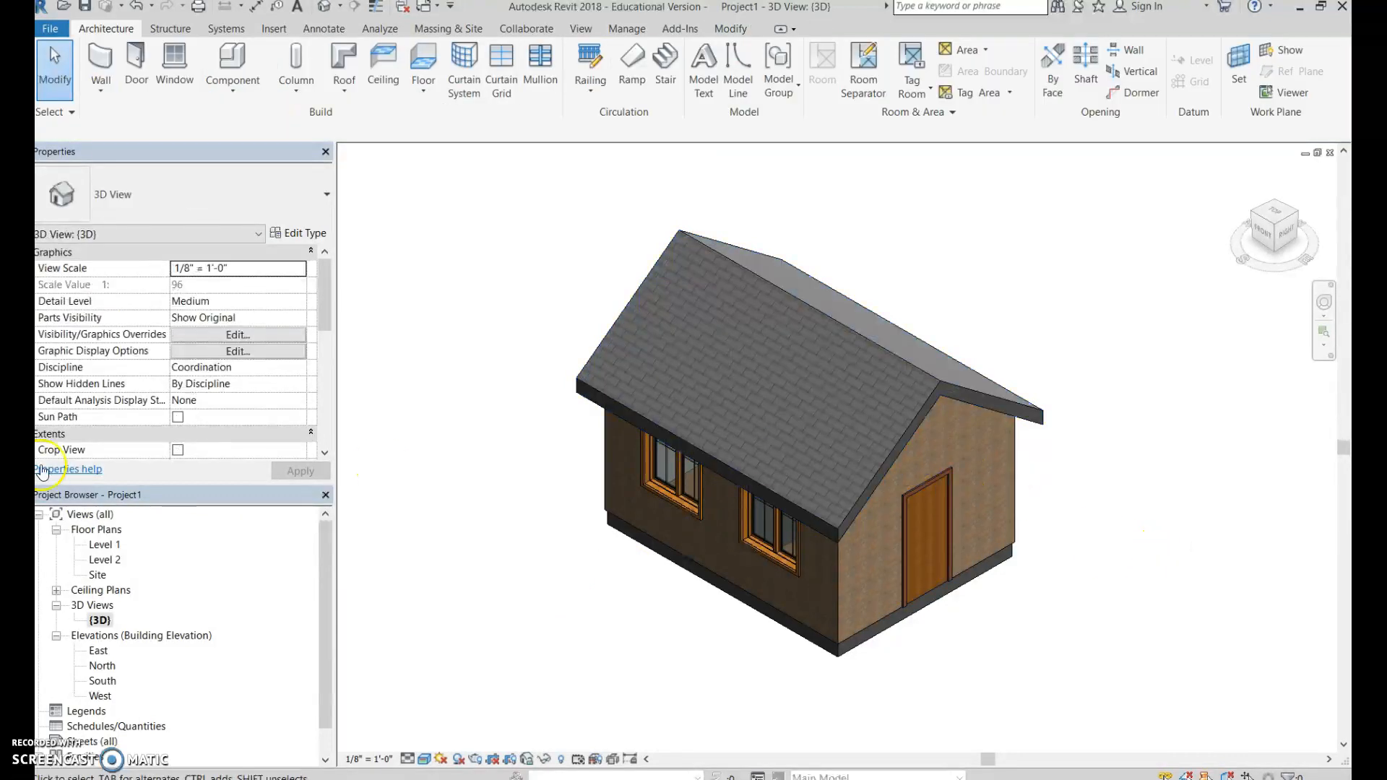
In the Level 1 floor plan, place a Single-Flush 36" x 80" door centered in the interior wall, 6' 0" from each long wall
double_click(104, 545)
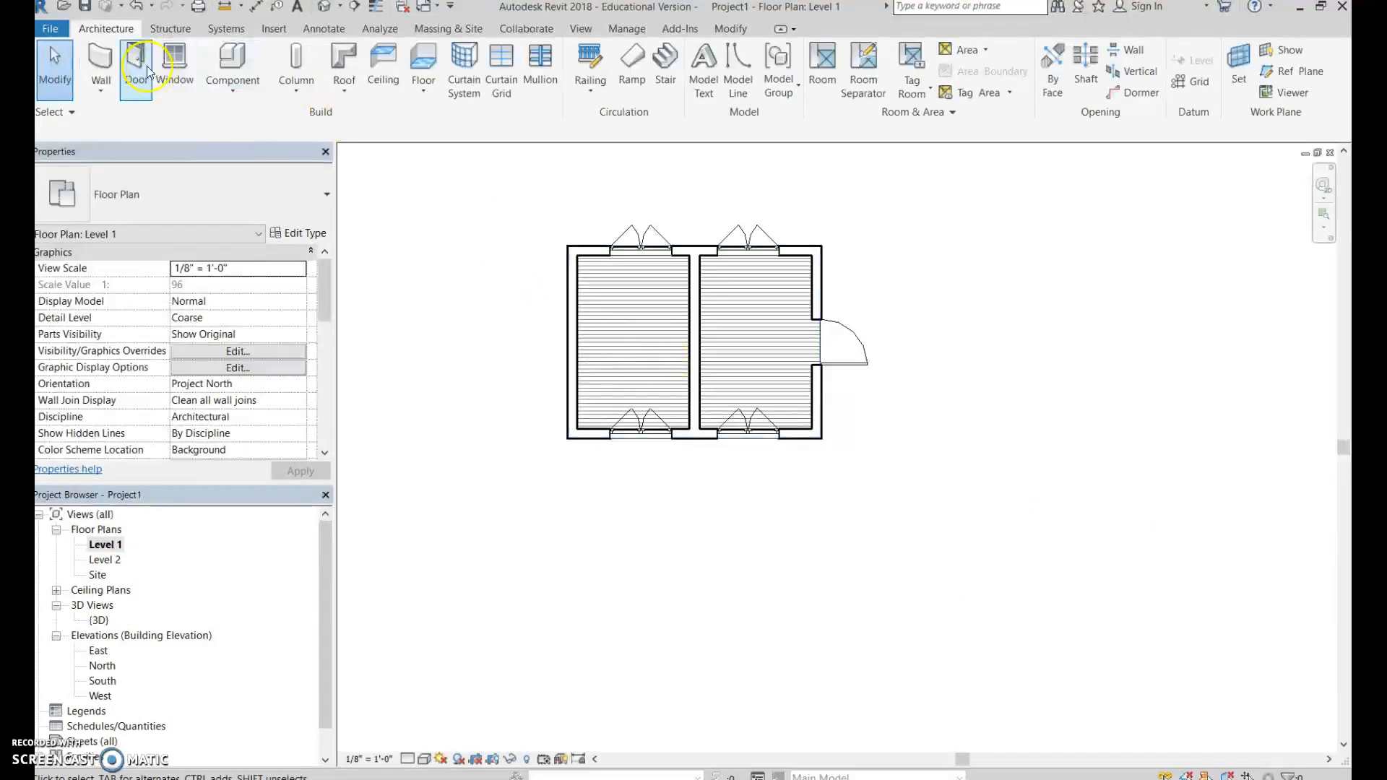
left_click(132, 55)
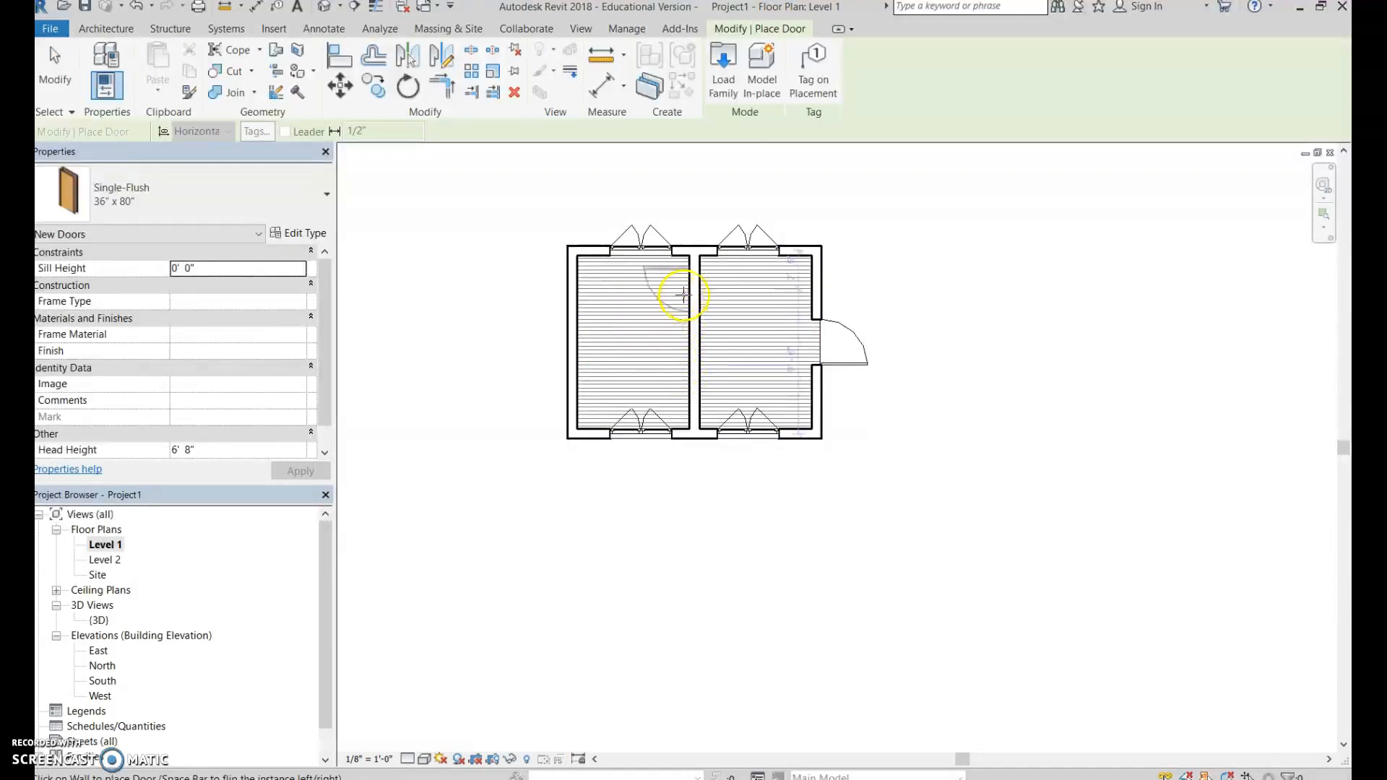
left_click(690, 348)
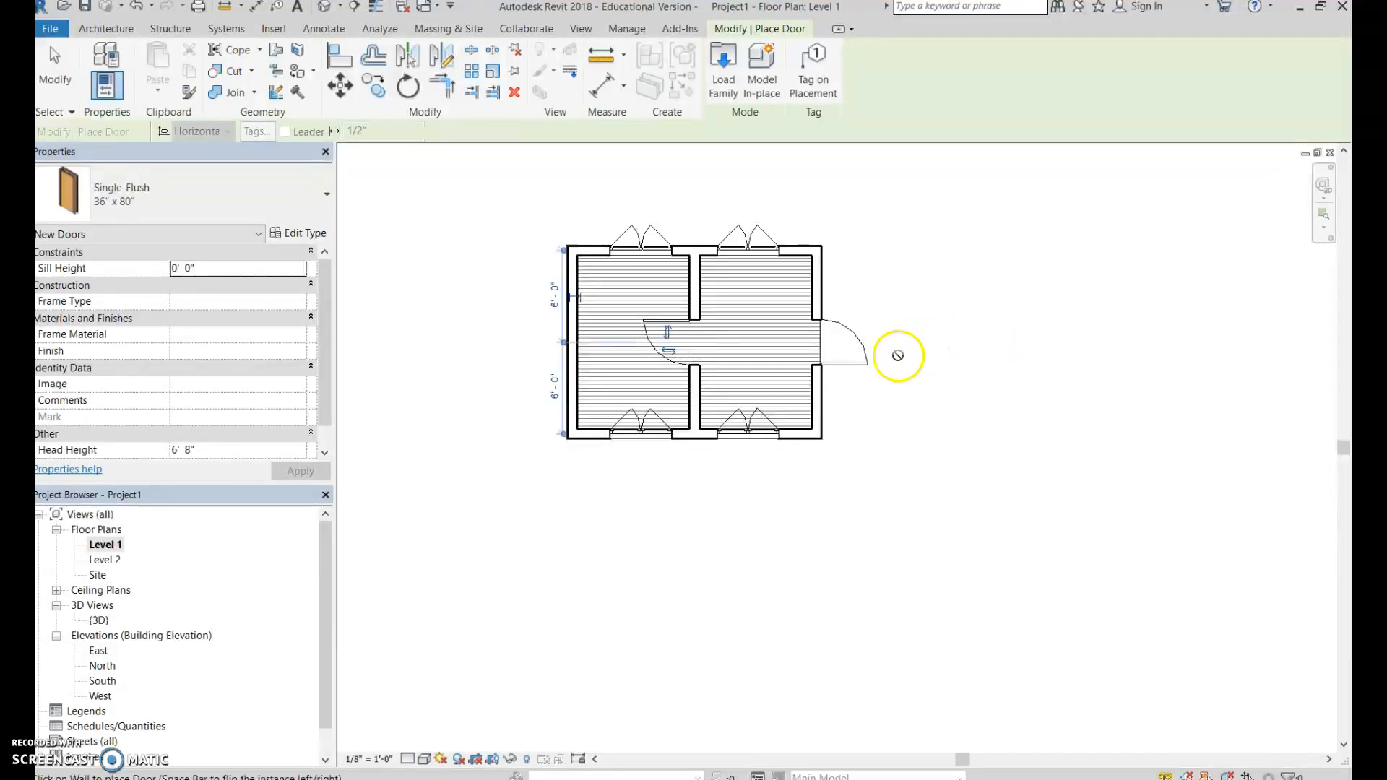
key("Escape")
key("Escape")
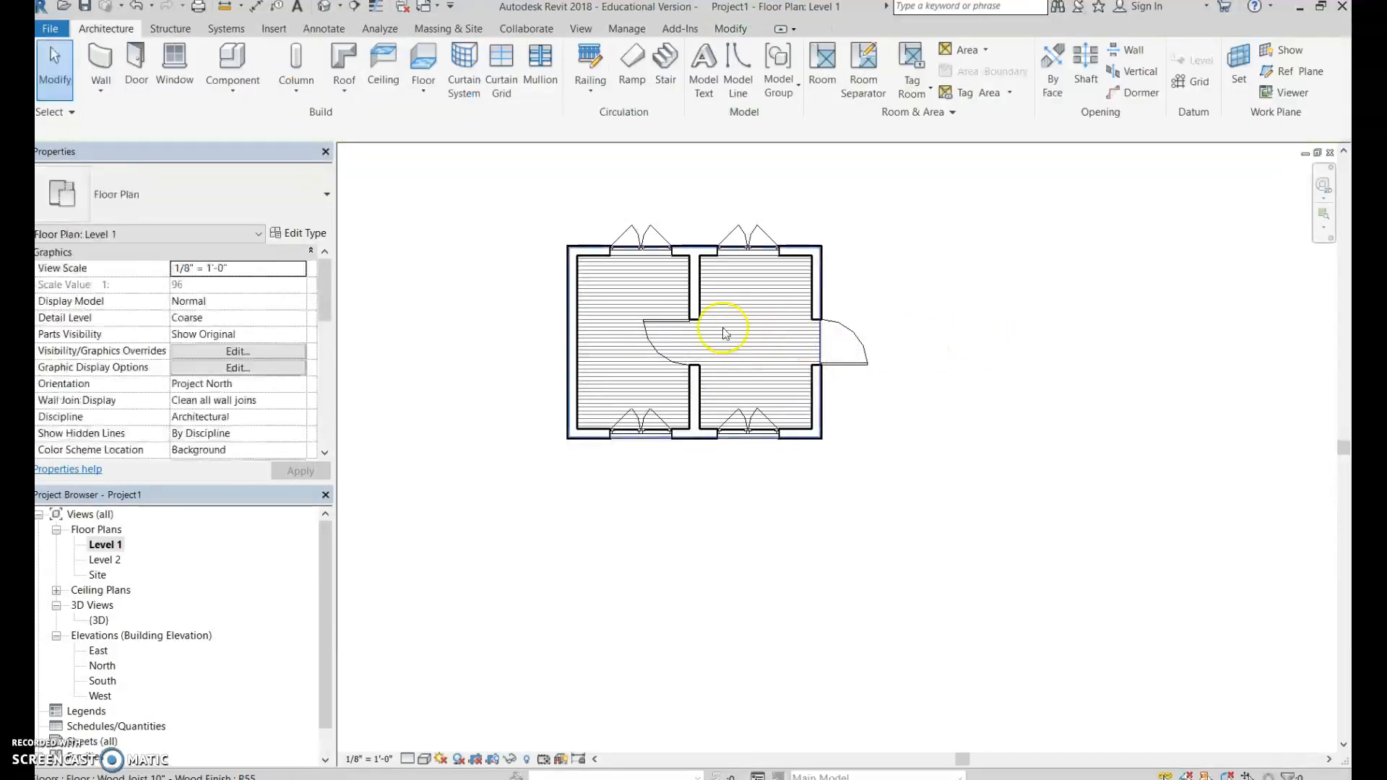
Flip the interior door so it swings into the room with the exterior door
left_click(649, 322)
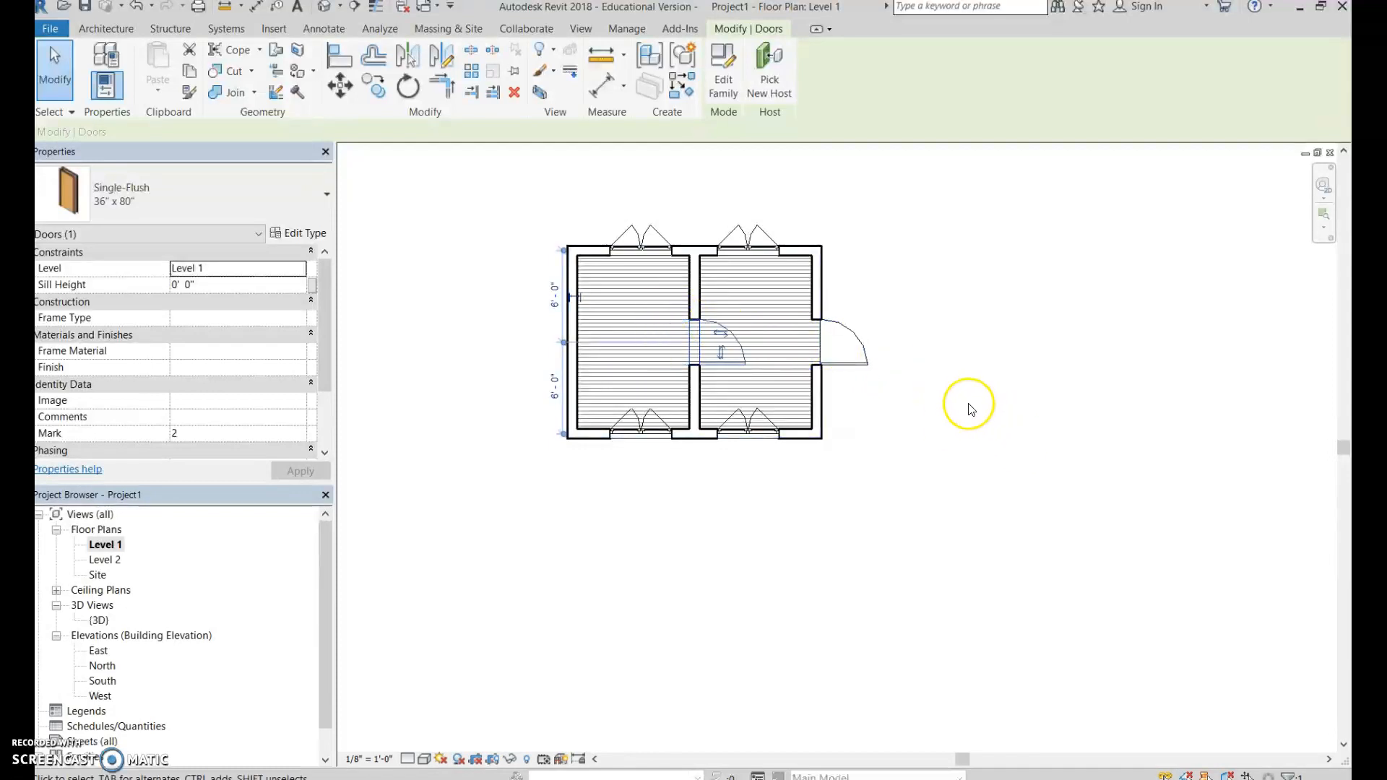
key("space")
left_click(1015, 421)
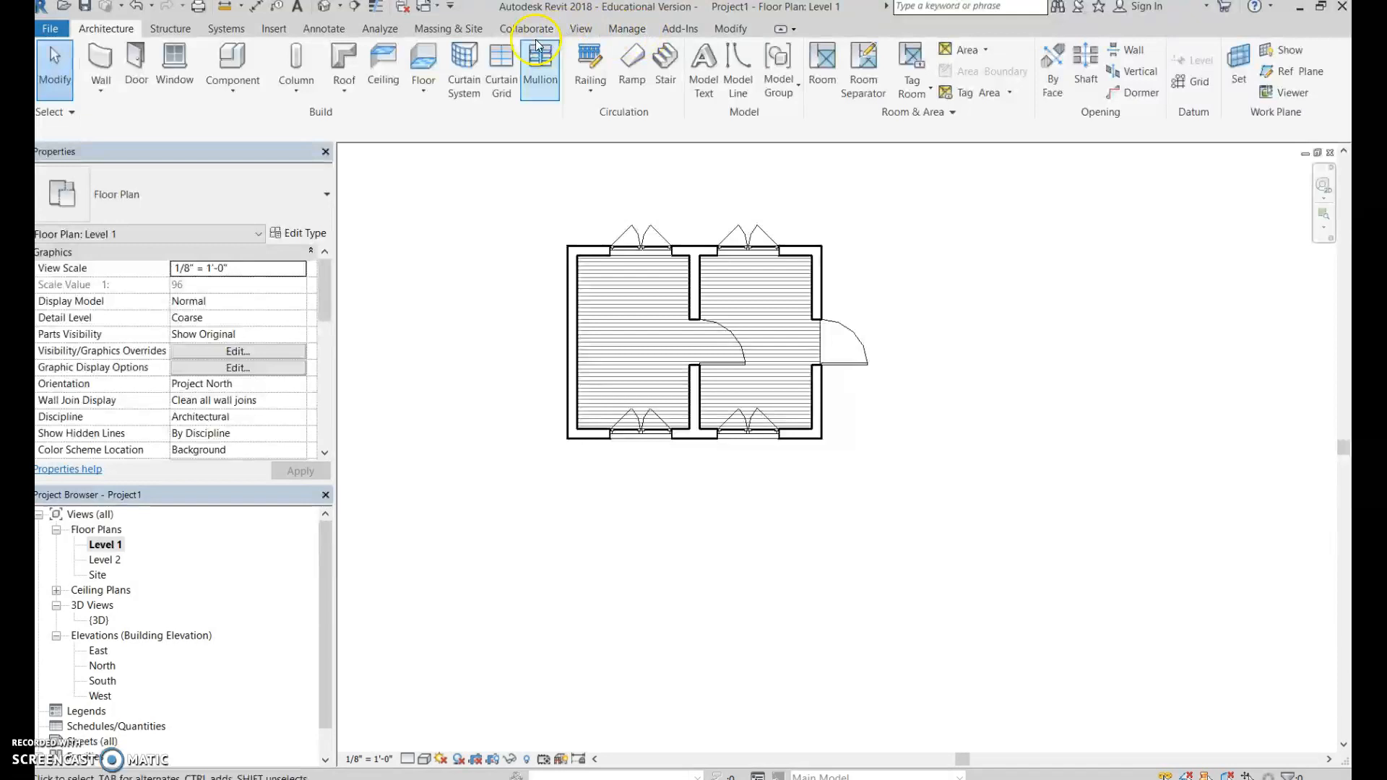
Place Red Ash - 25' trees about 8' south of the building and about 7' north near its northeast corner, and return to 3D
left_click(444, 39)
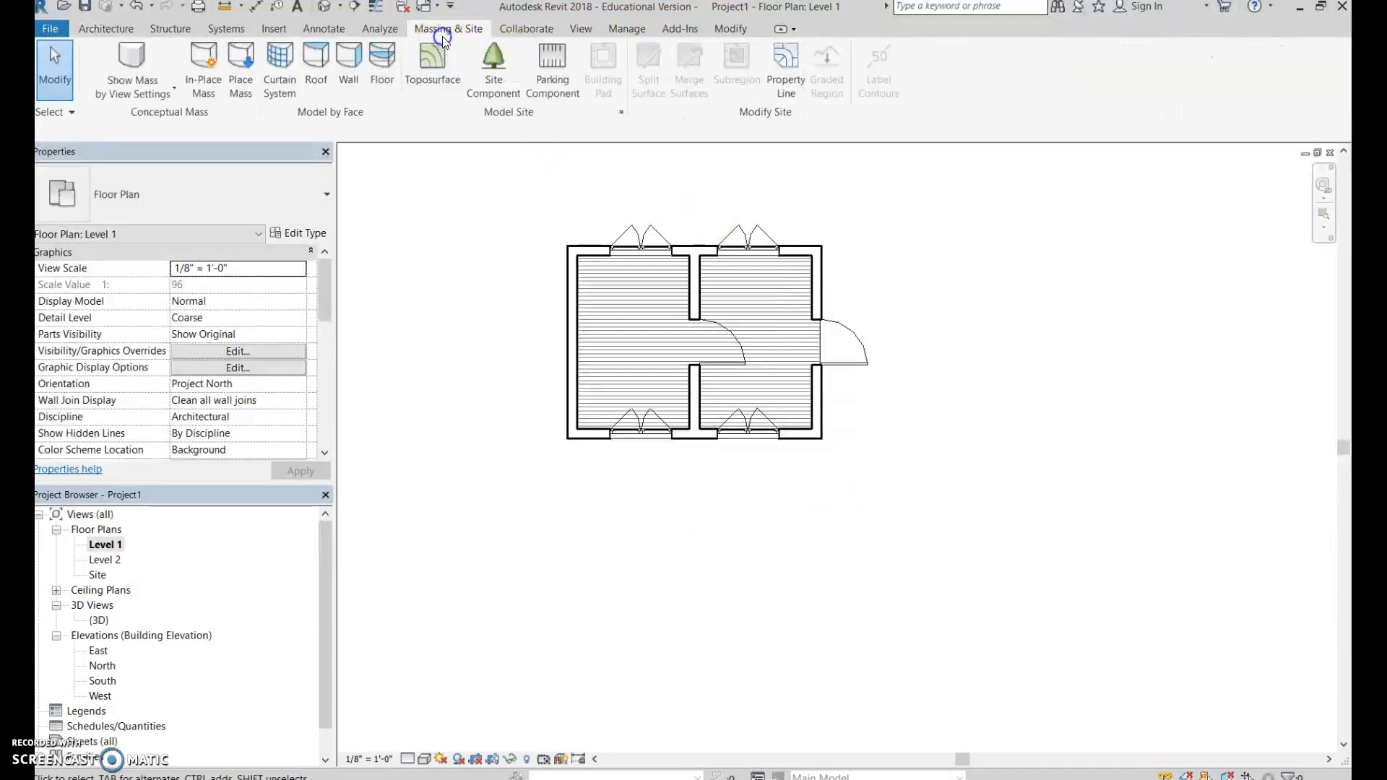
left_click(507, 51)
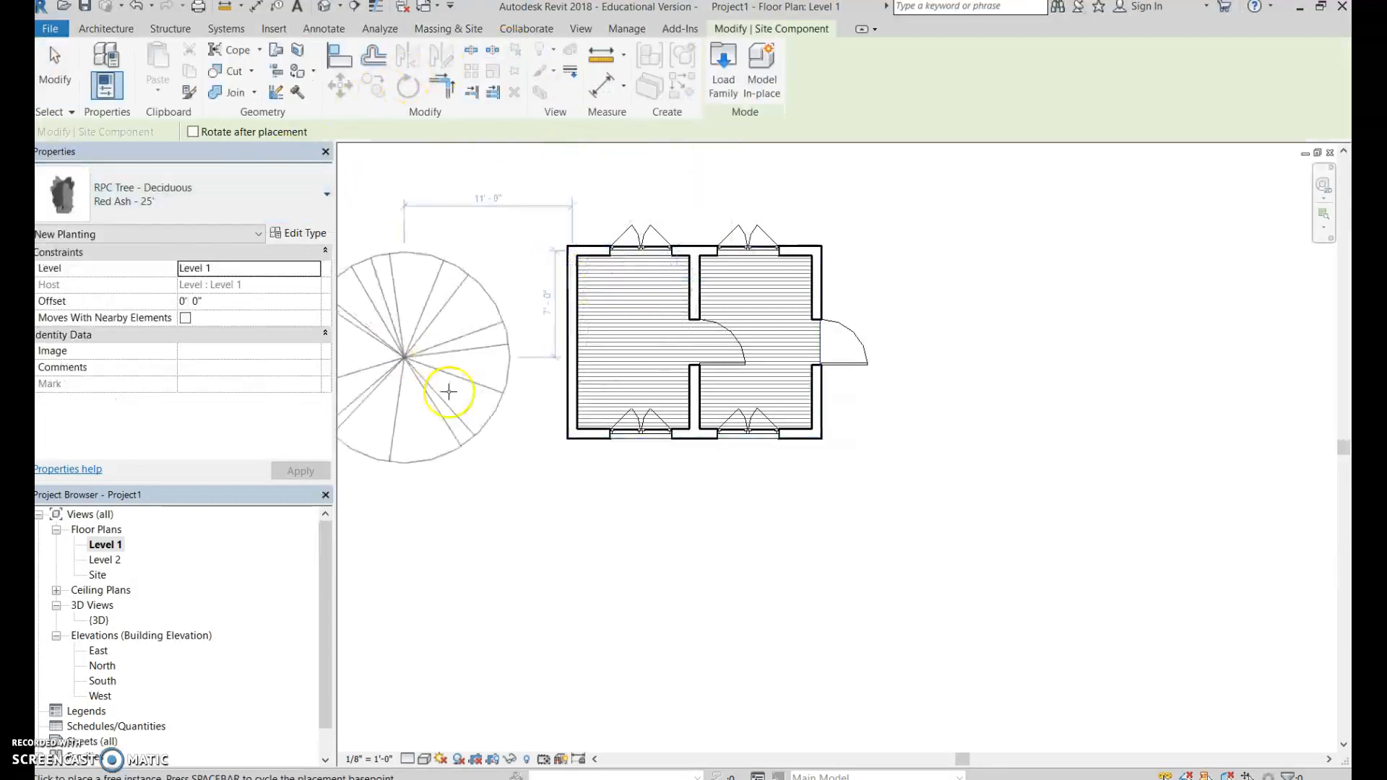
left_click(709, 557)
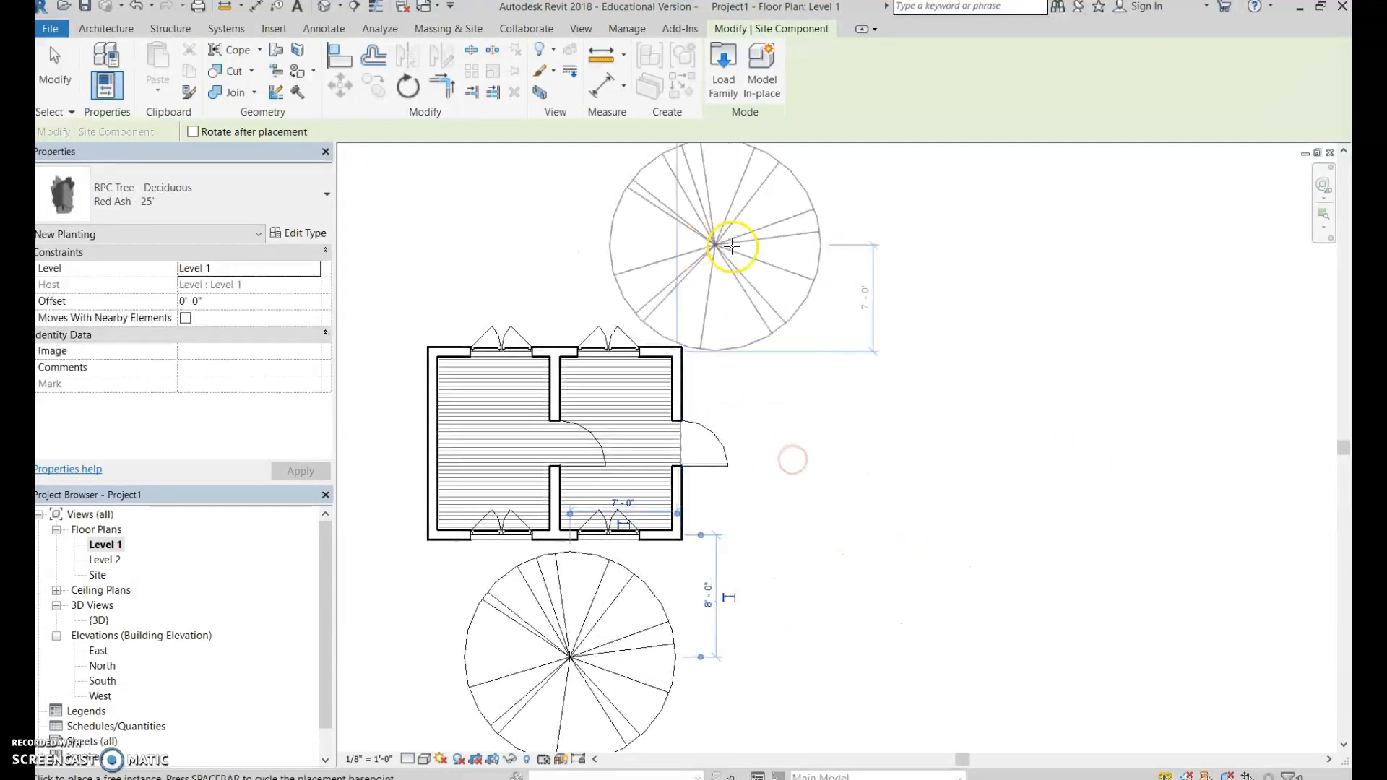
left_click(776, 244)
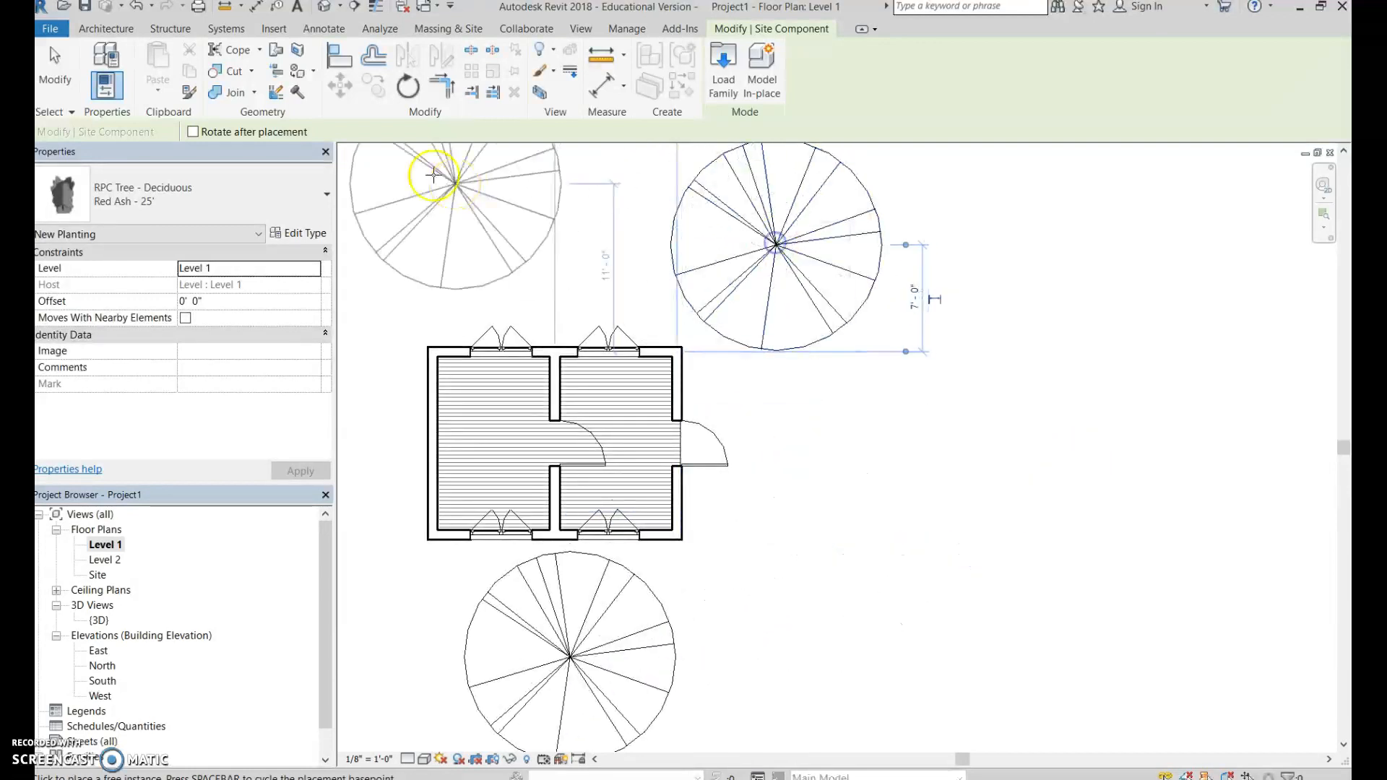
double_click(100, 620)
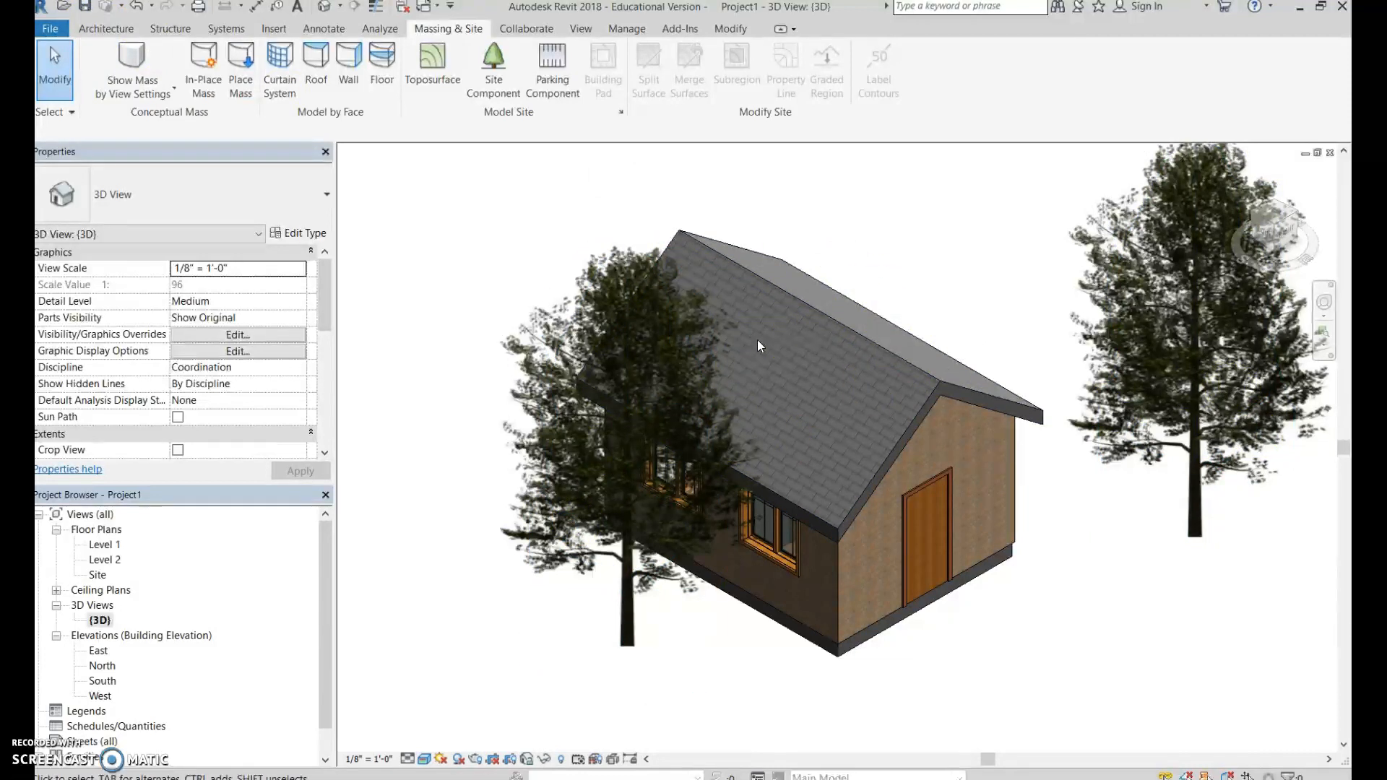
Start a new sheet and open the family library to load another titleblock
scroll(176, 650, "down", 1)
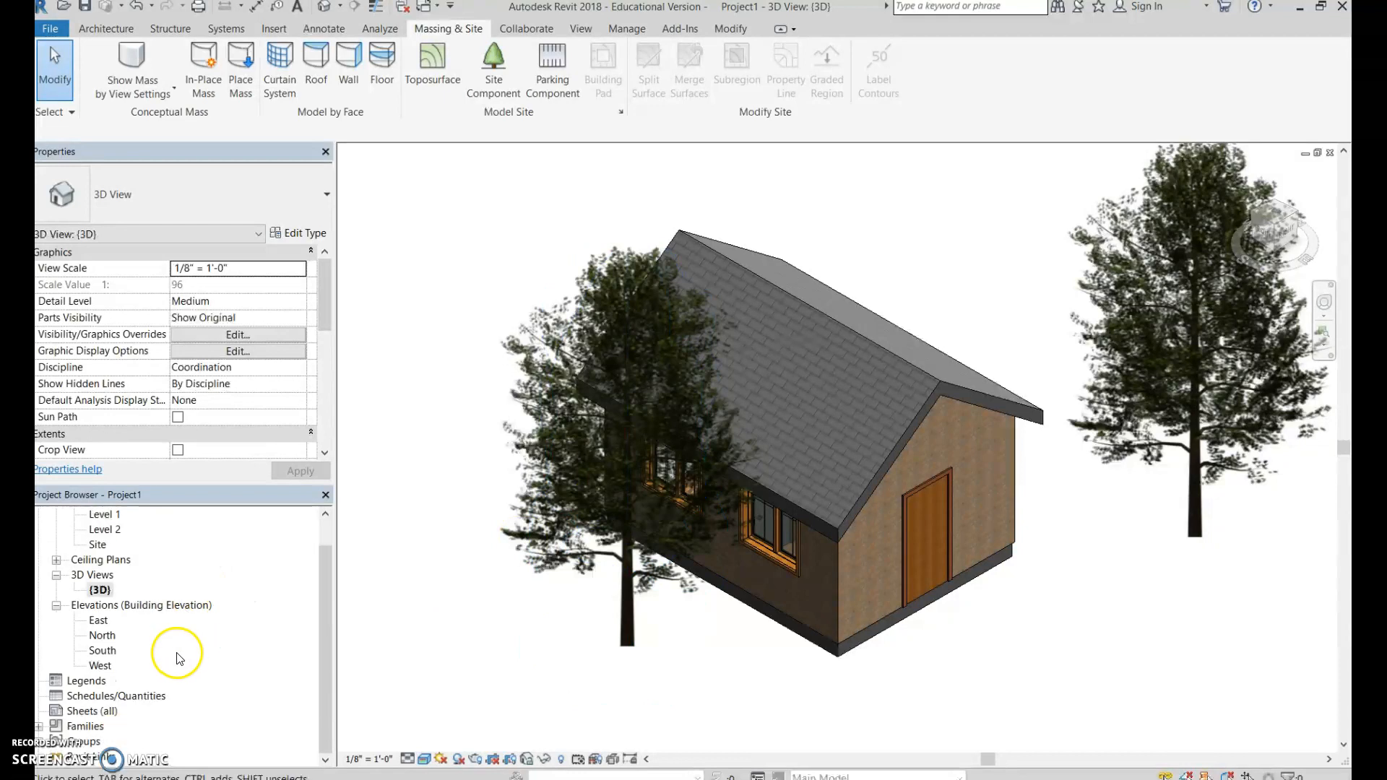
left_click(112, 714)
right_click(111, 714)
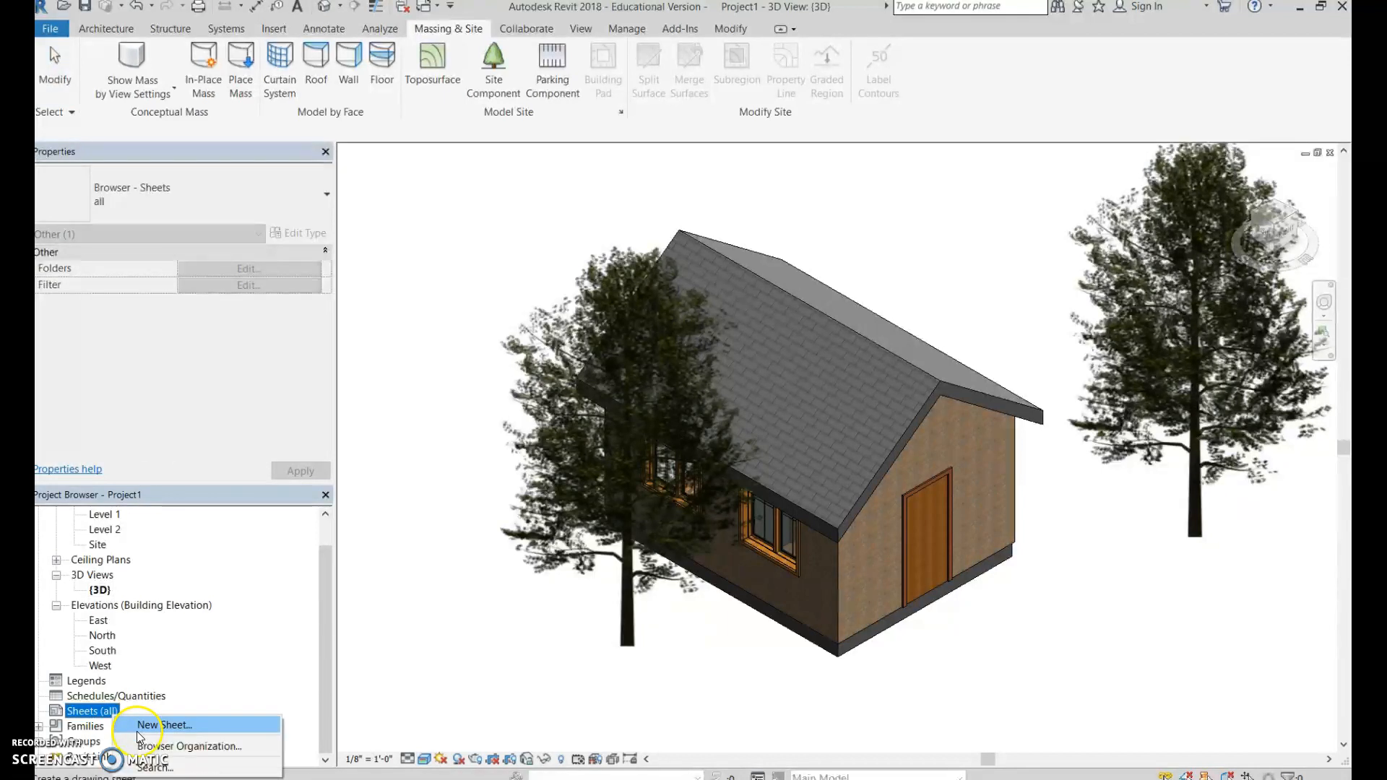
left_click(163, 725)
left_click(610, 240)
left_click(813, 213)
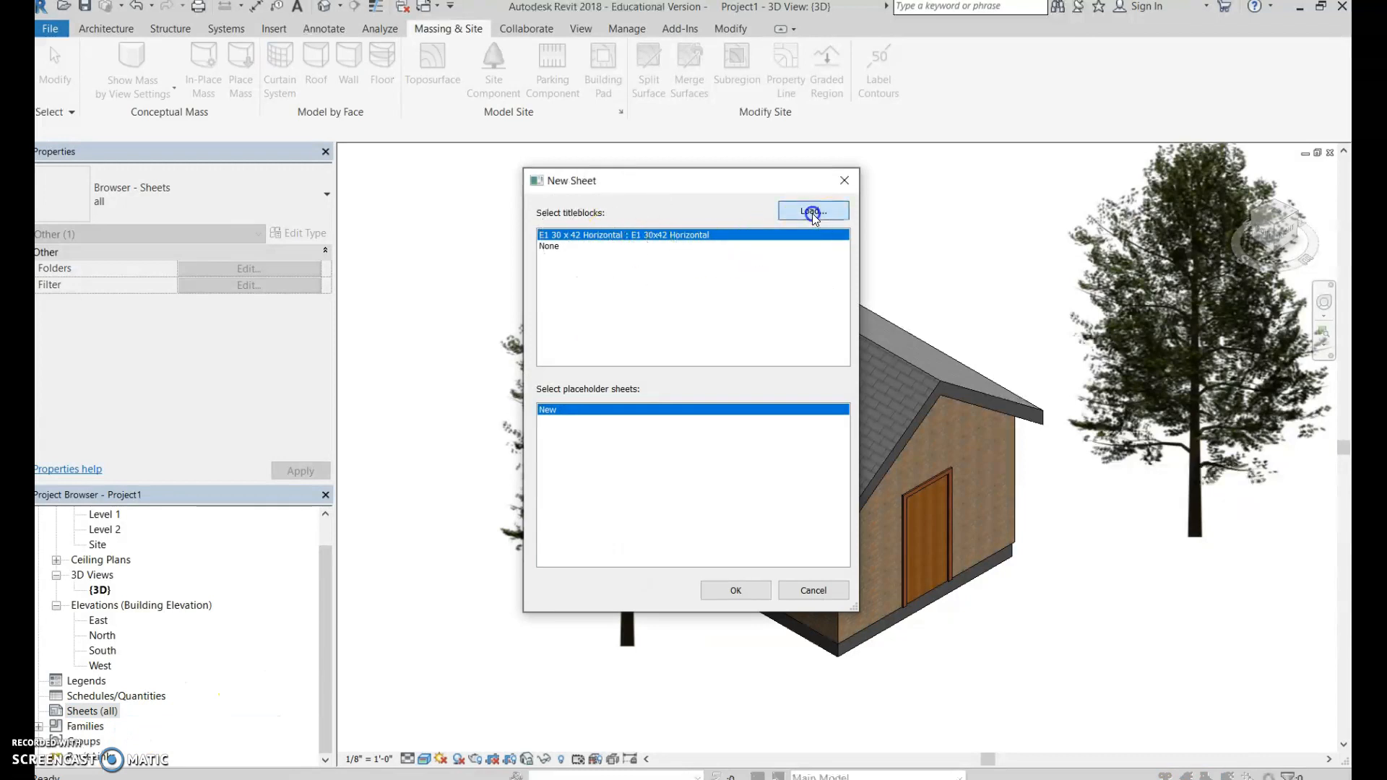
Load the B 11 x 17 Horizontal titleblock from the Titleblocks folder and create the sheet with it
scroll(789, 319, "down", 7)
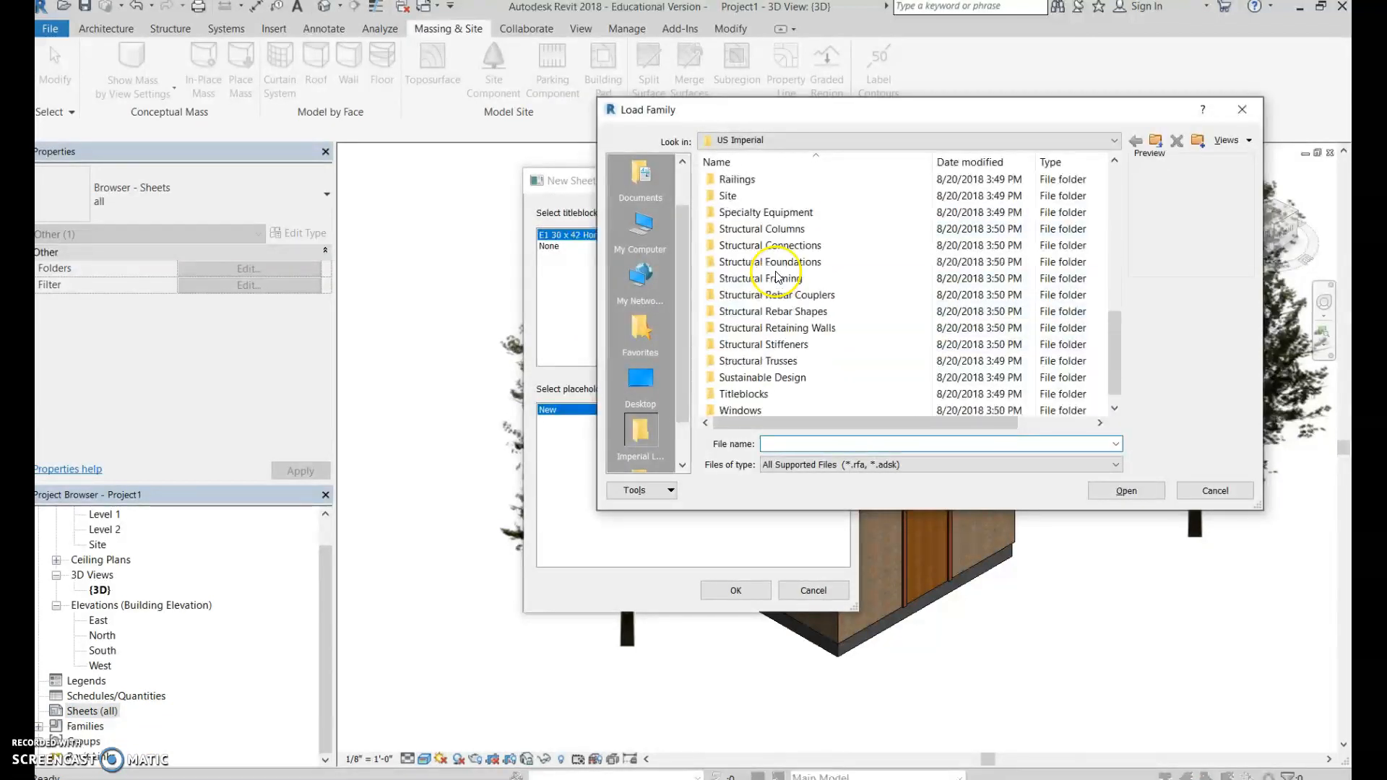
scroll(777, 277, "down", 1)
left_click(744, 379)
double_click(743, 378)
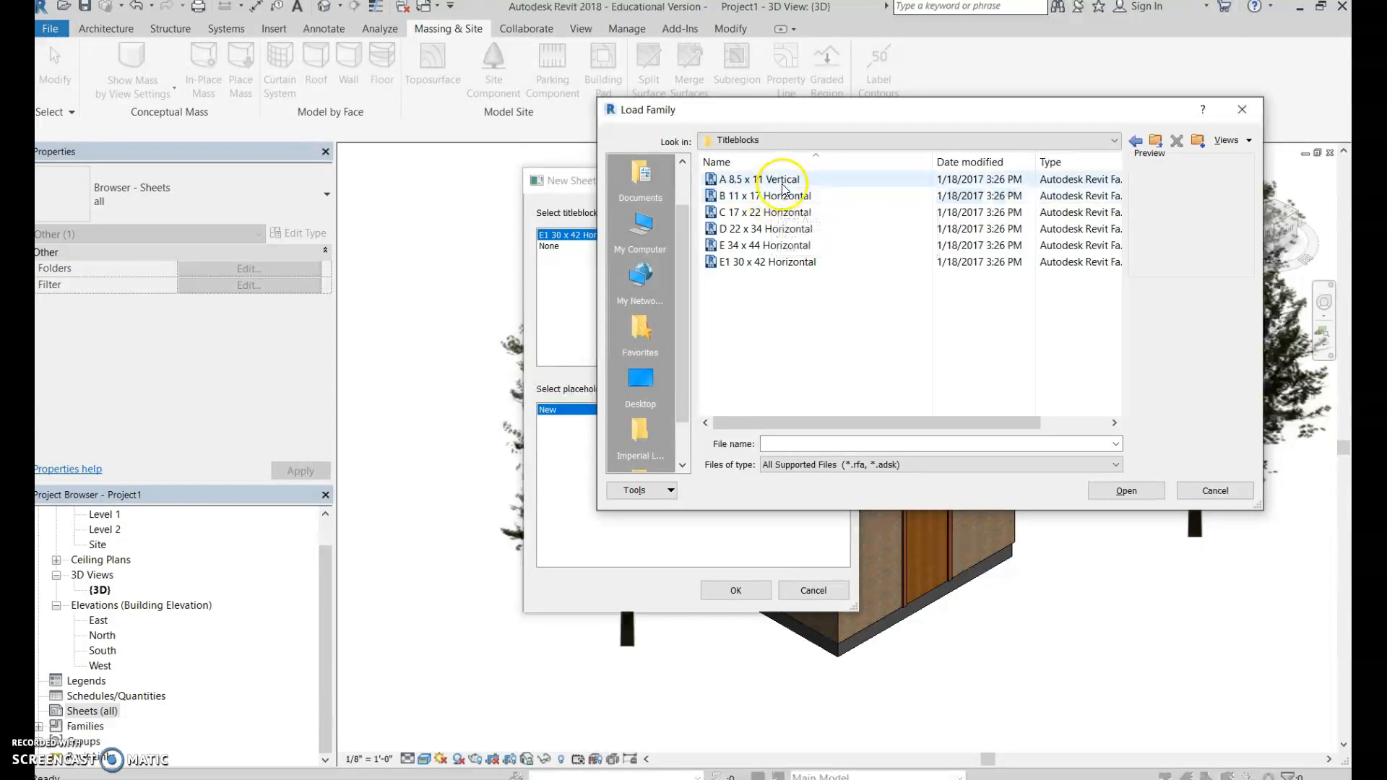
left_click(782, 185)
left_click(794, 200)
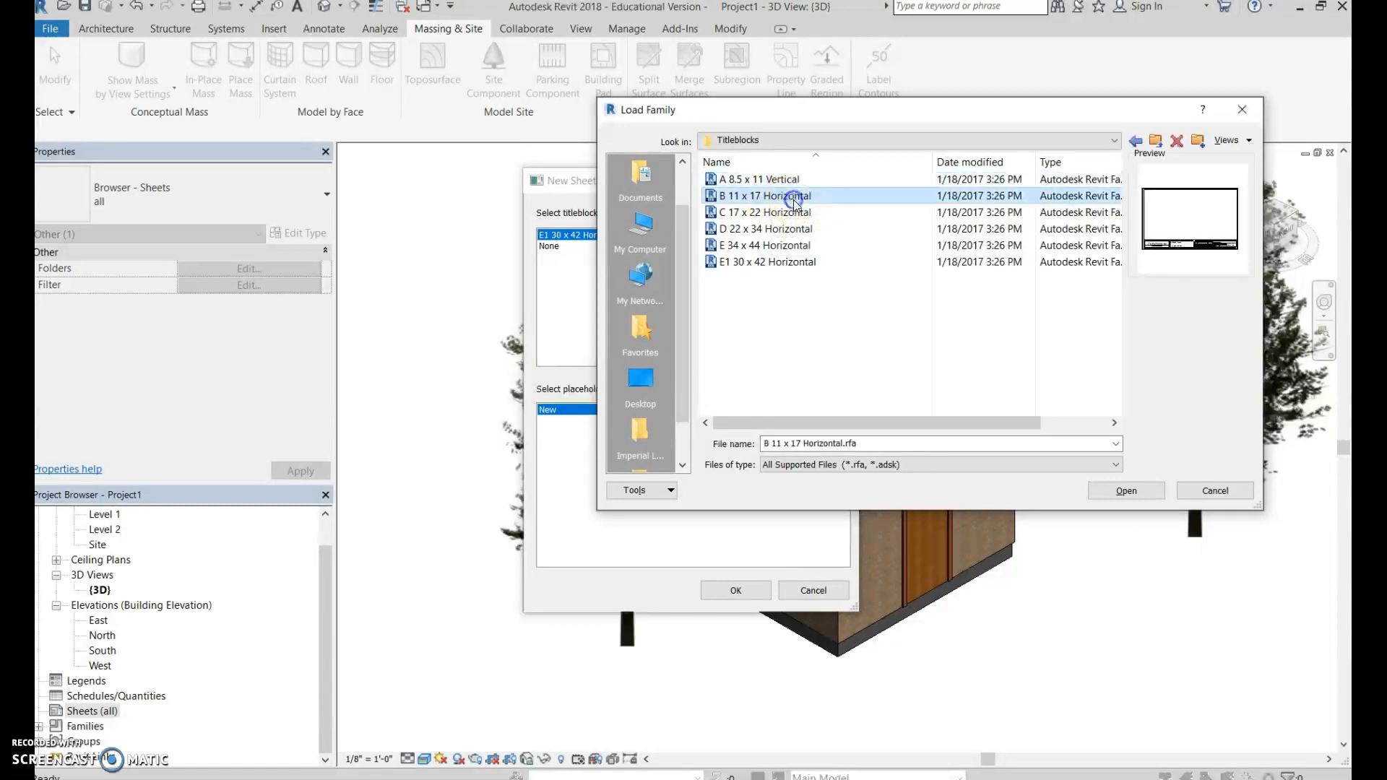
left_click(816, 196)
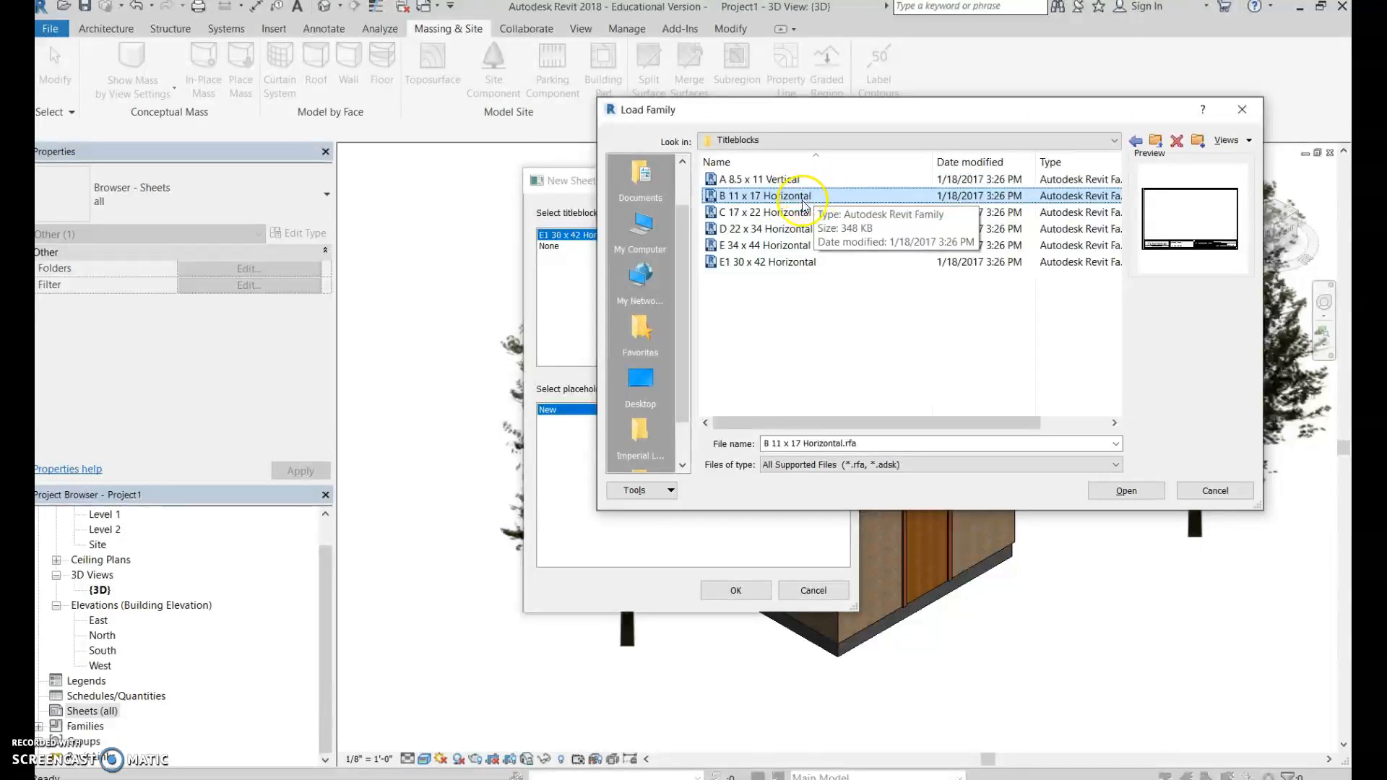
left_click(1125, 489)
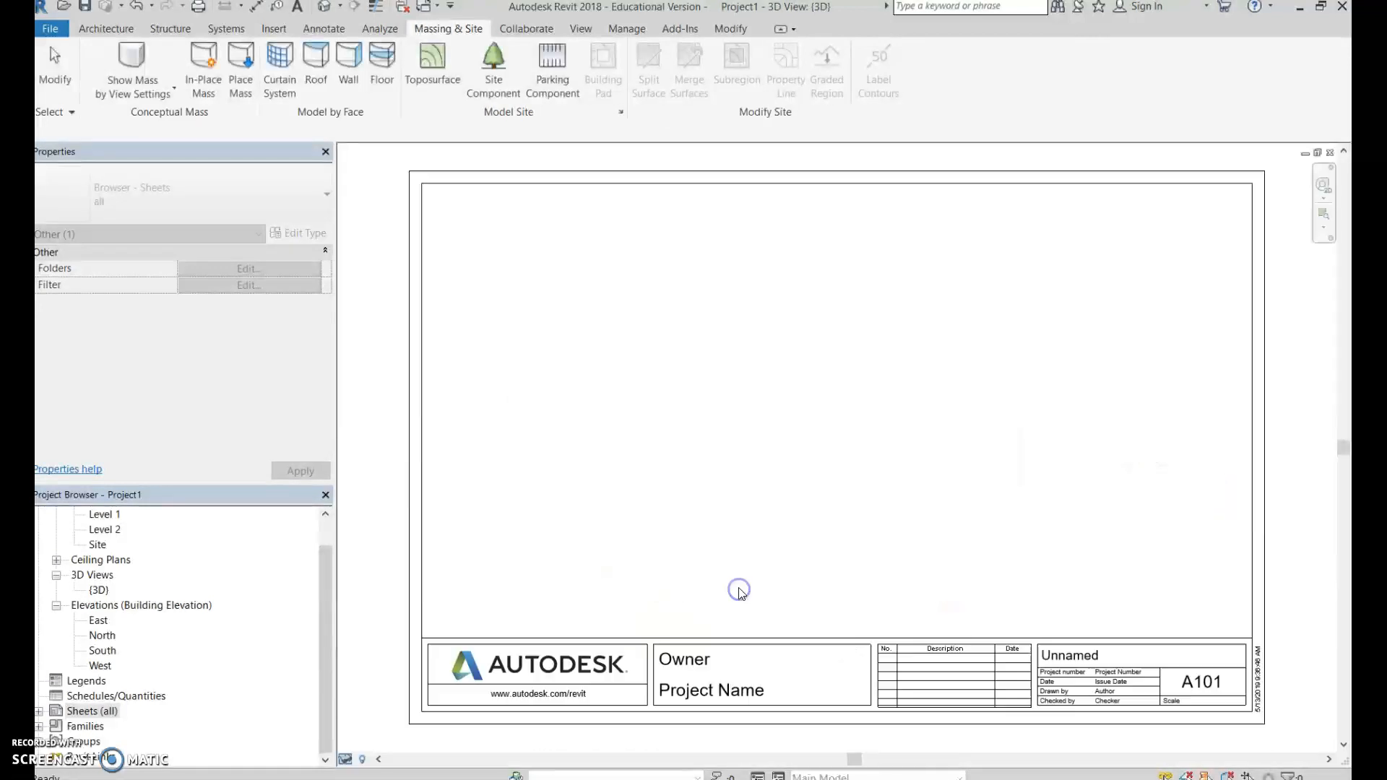
Expand the sheets in the project browser and enter the owner's name in the sheet's title block
double_click(41, 712)
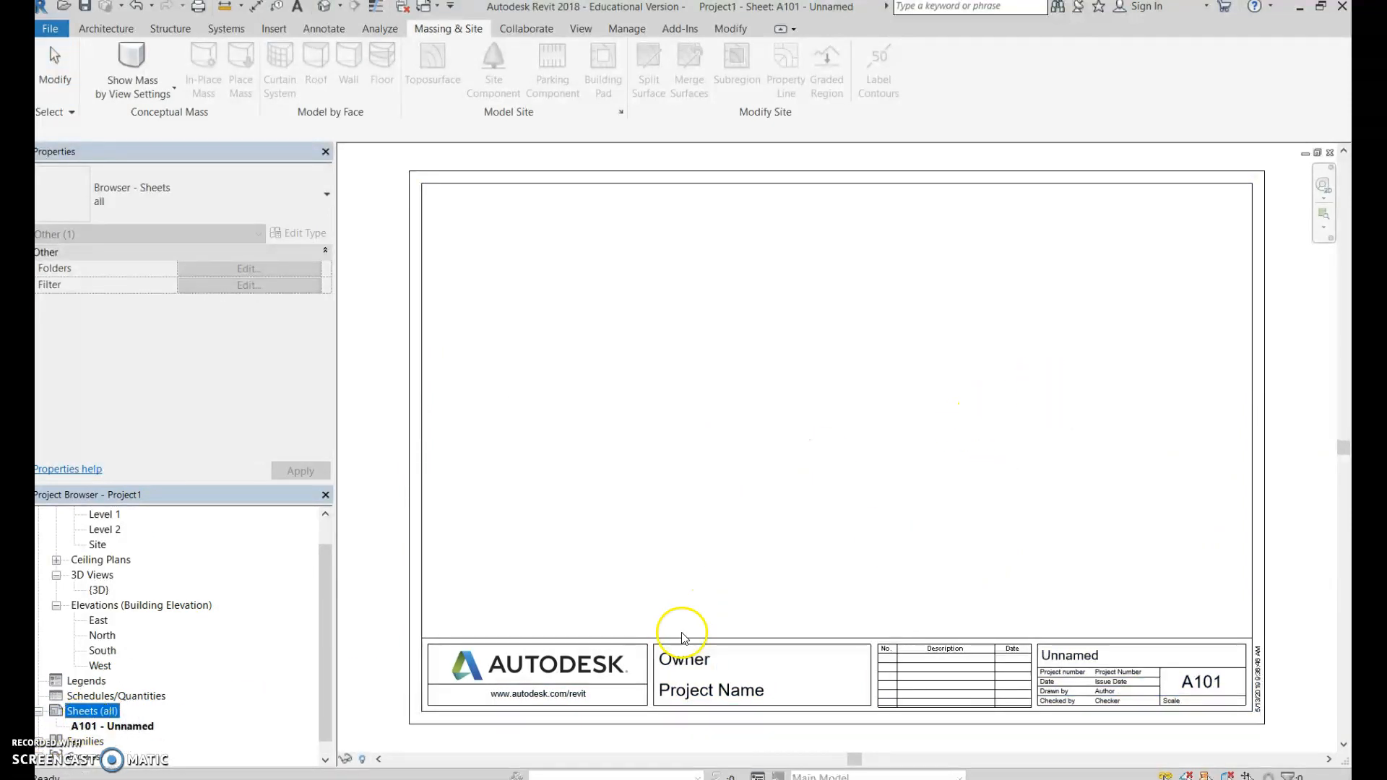
left_click(707, 659)
left_click(711, 664)
left_click(705, 661)
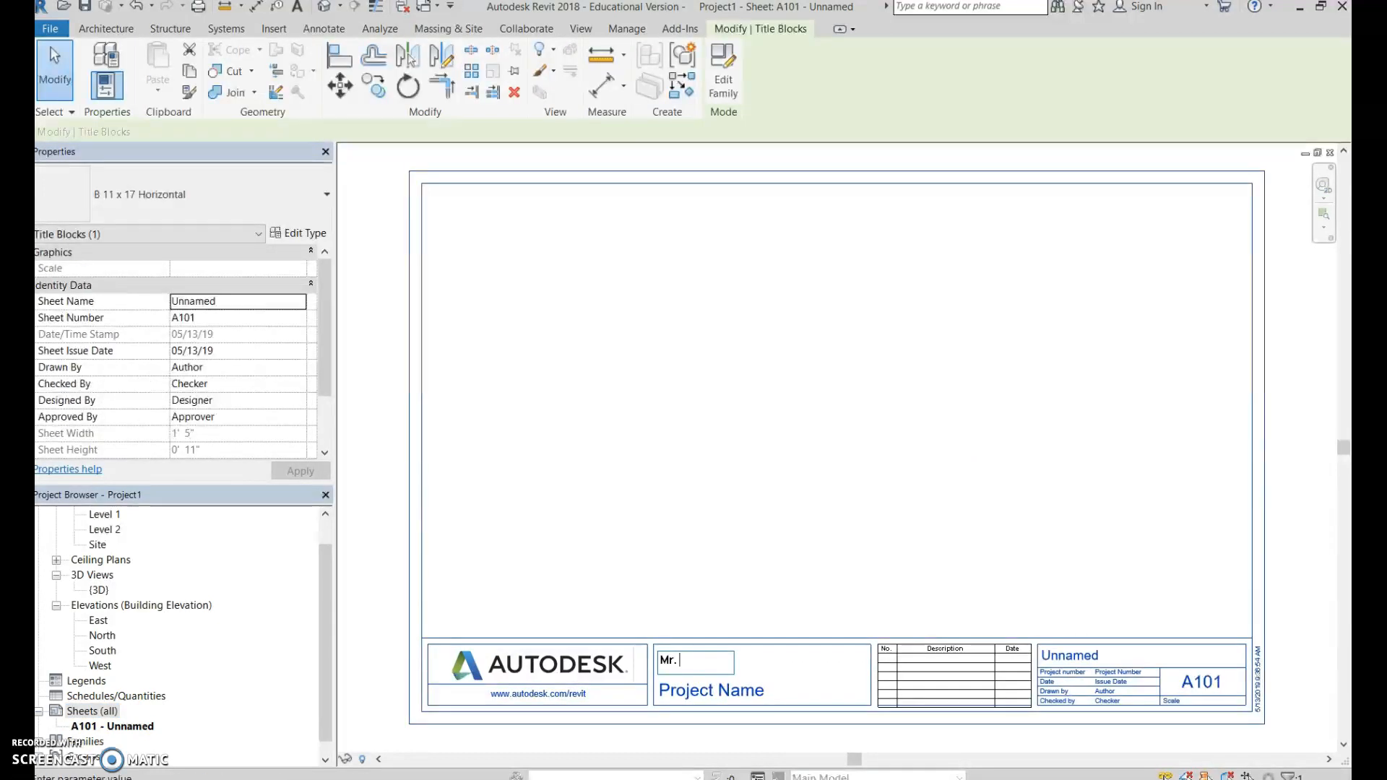
type("Mr. Olson")
Set the project name in the title block to Green Utility Shed
left_click(726, 689)
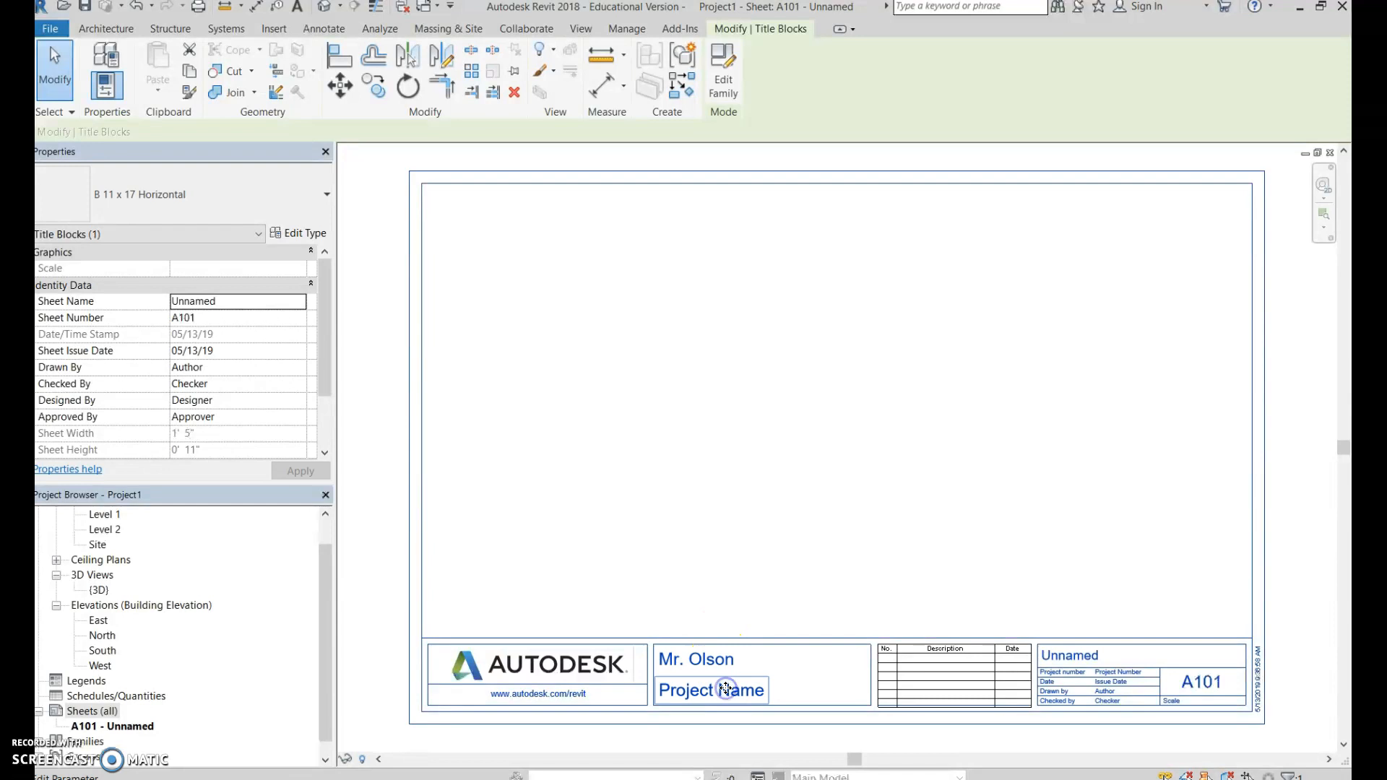
left_click(726, 689)
type("Shed")
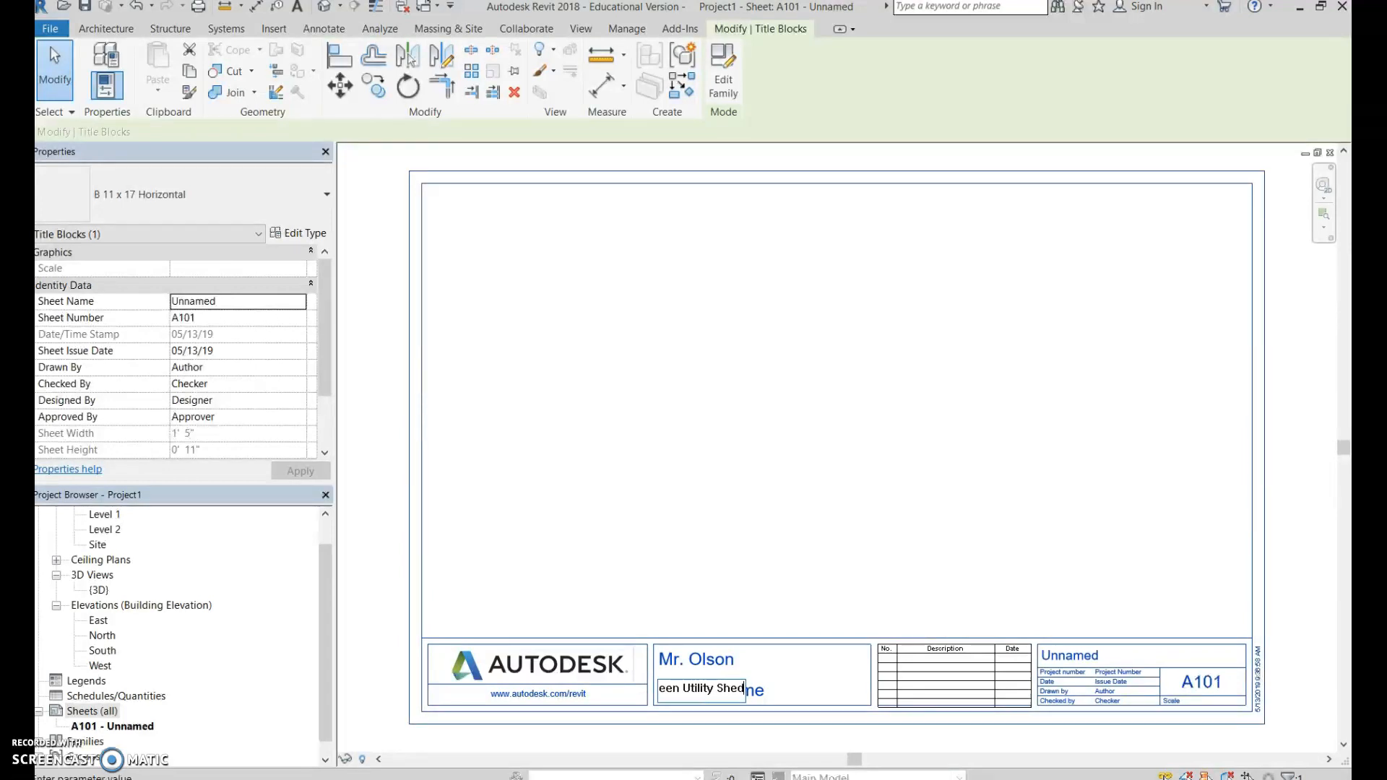
left_click(925, 471)
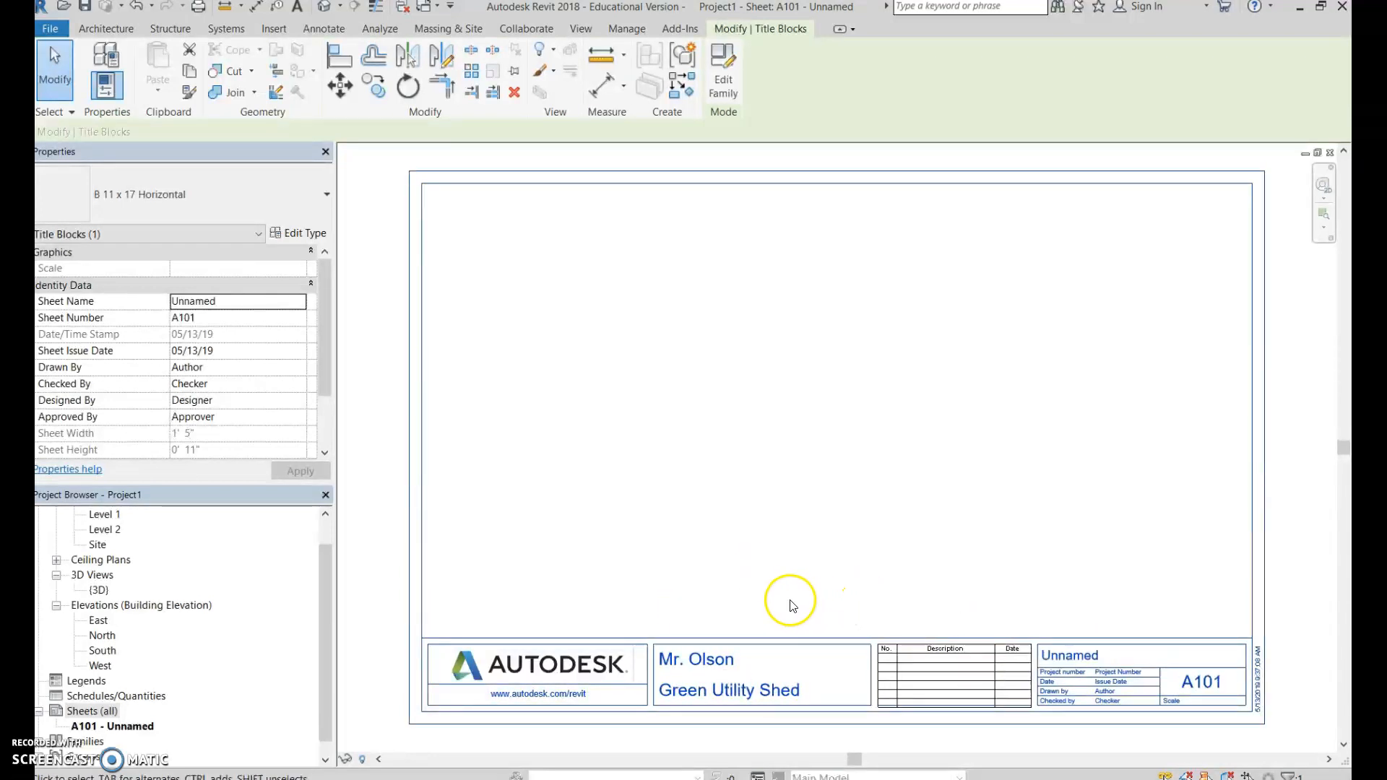
double_click(1251, 412)
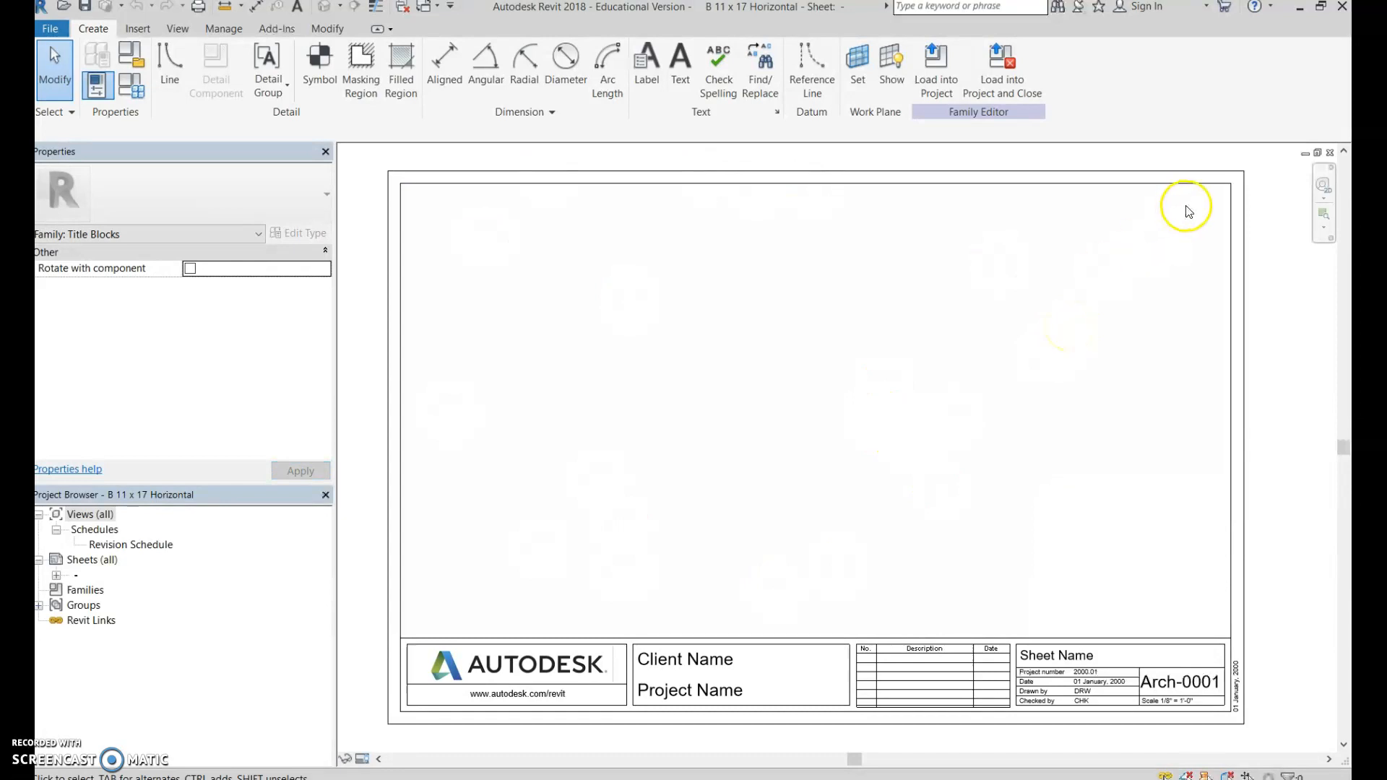
left_click(1330, 153)
left_click(723, 407)
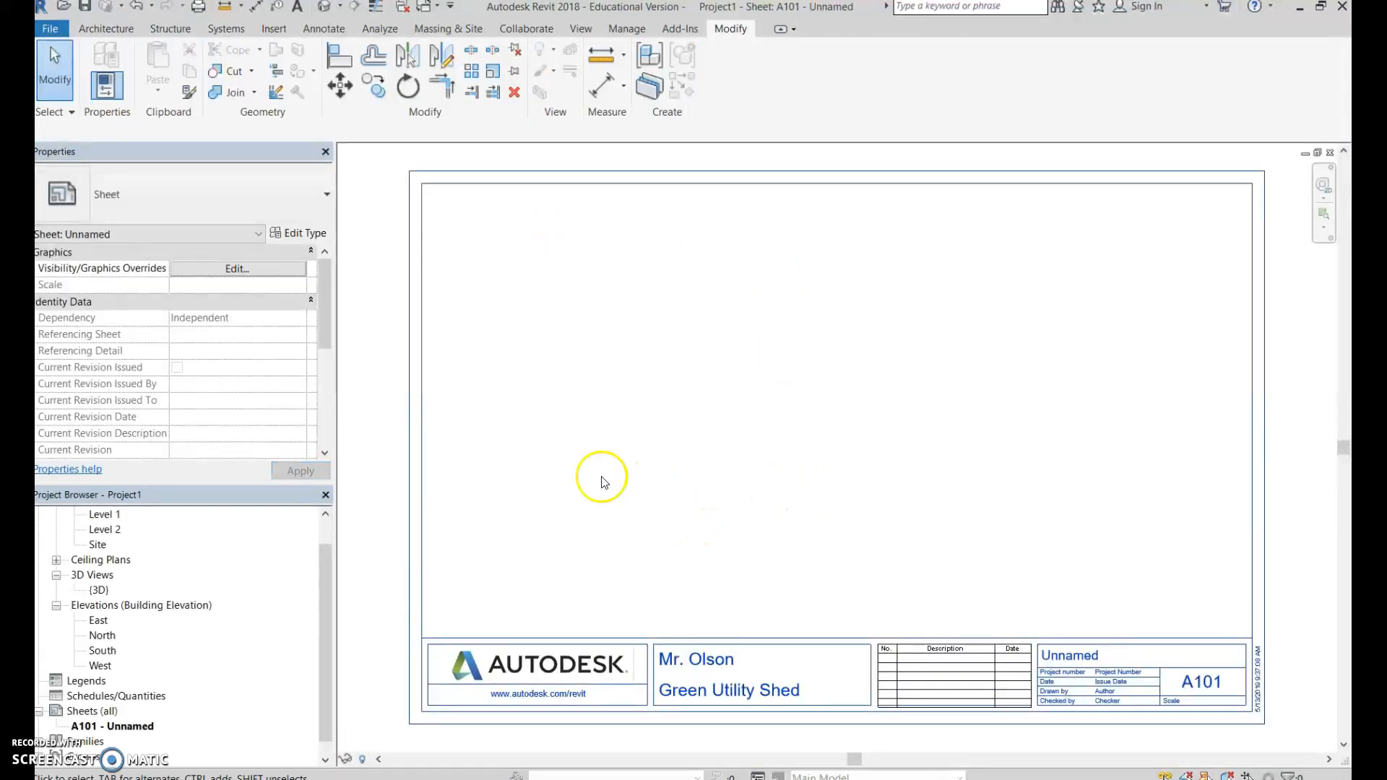
Place the Level 1 floor plan view on sheet A101 and adjust its position
left_click_drag(323, 567, 323, 528)
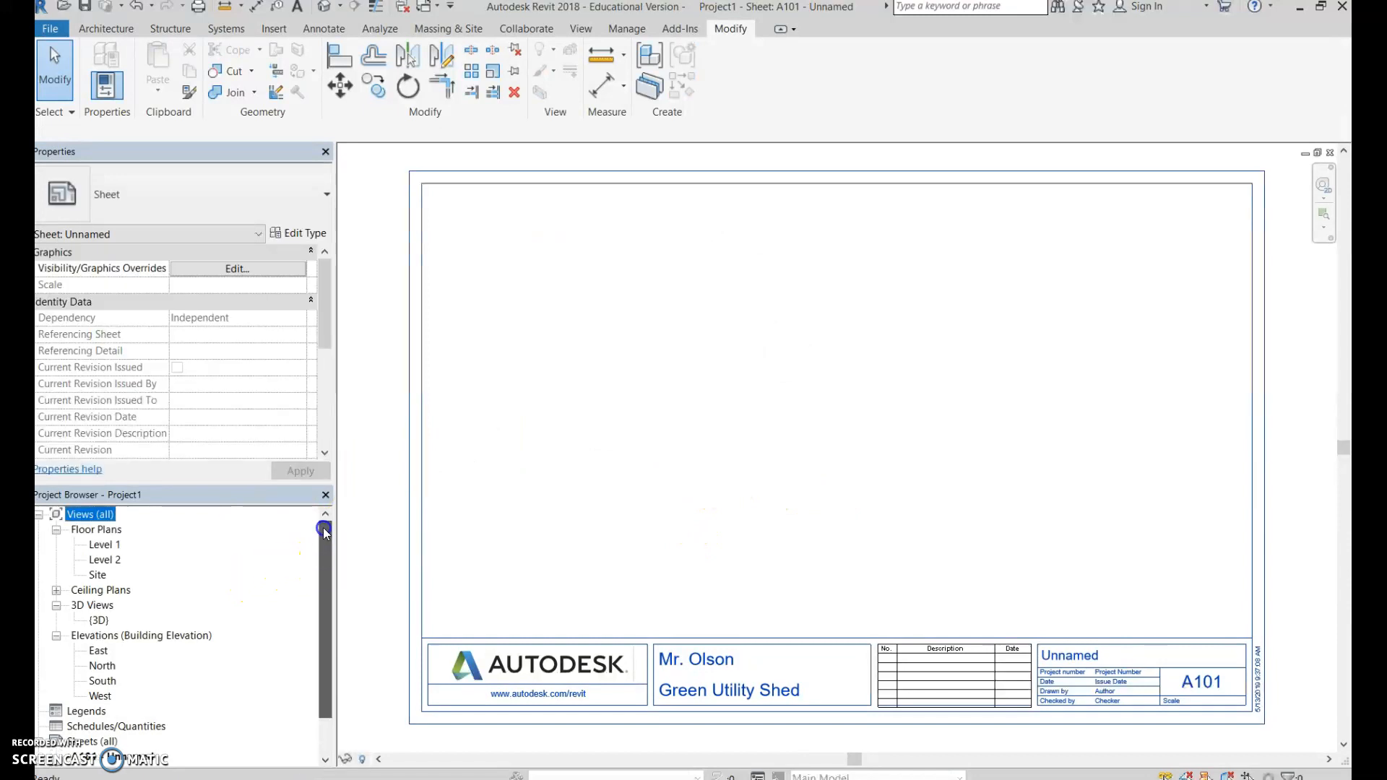
left_click(91, 514)
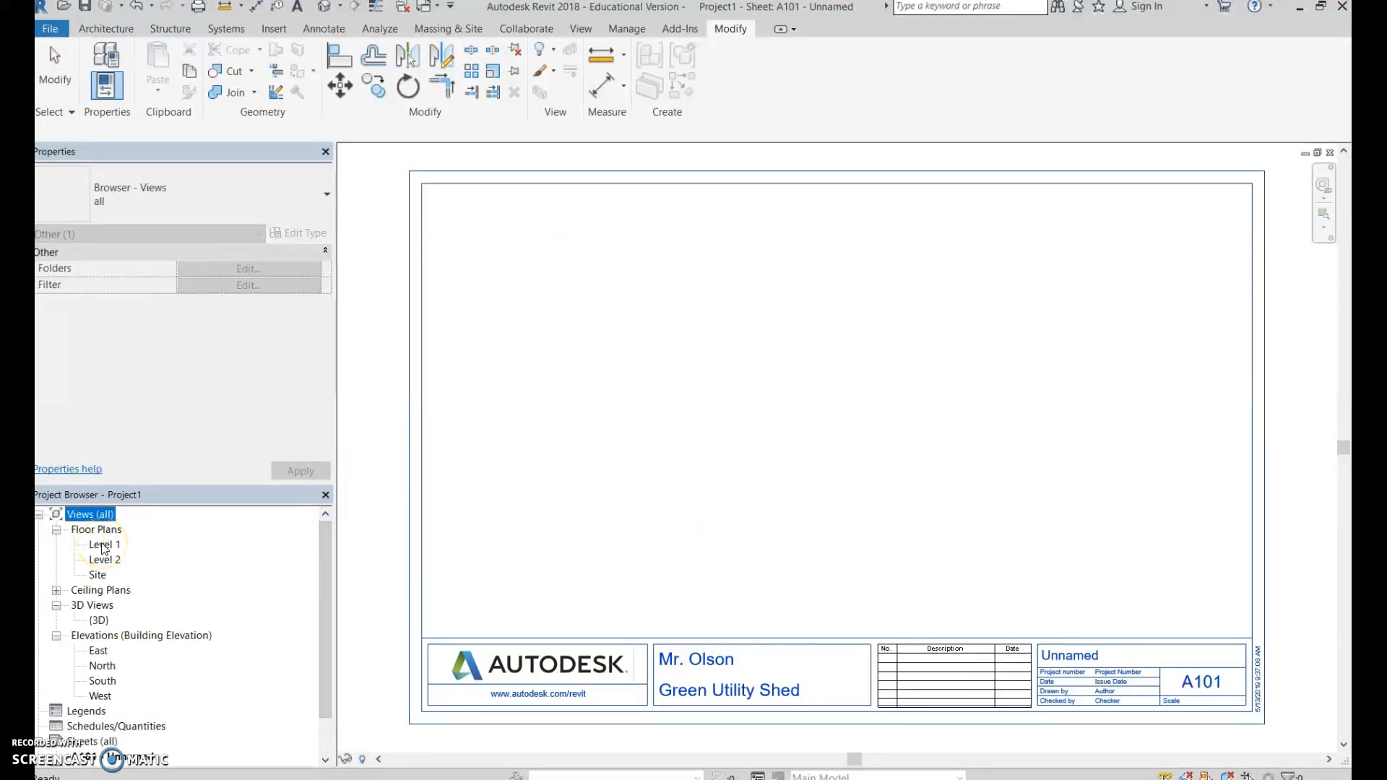
left_click(103, 546)
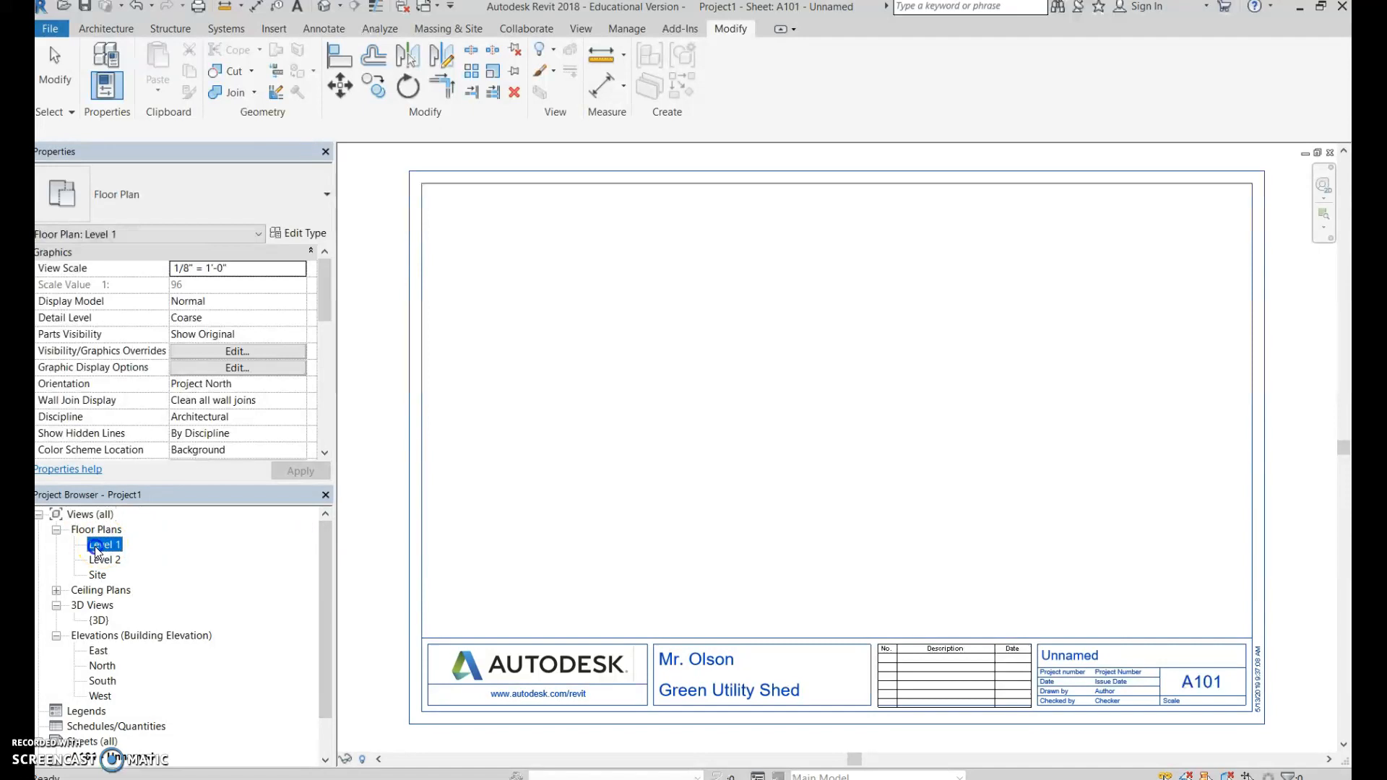
left_click_drag(94, 547, 572, 287)
left_click_drag(575, 302, 562, 293)
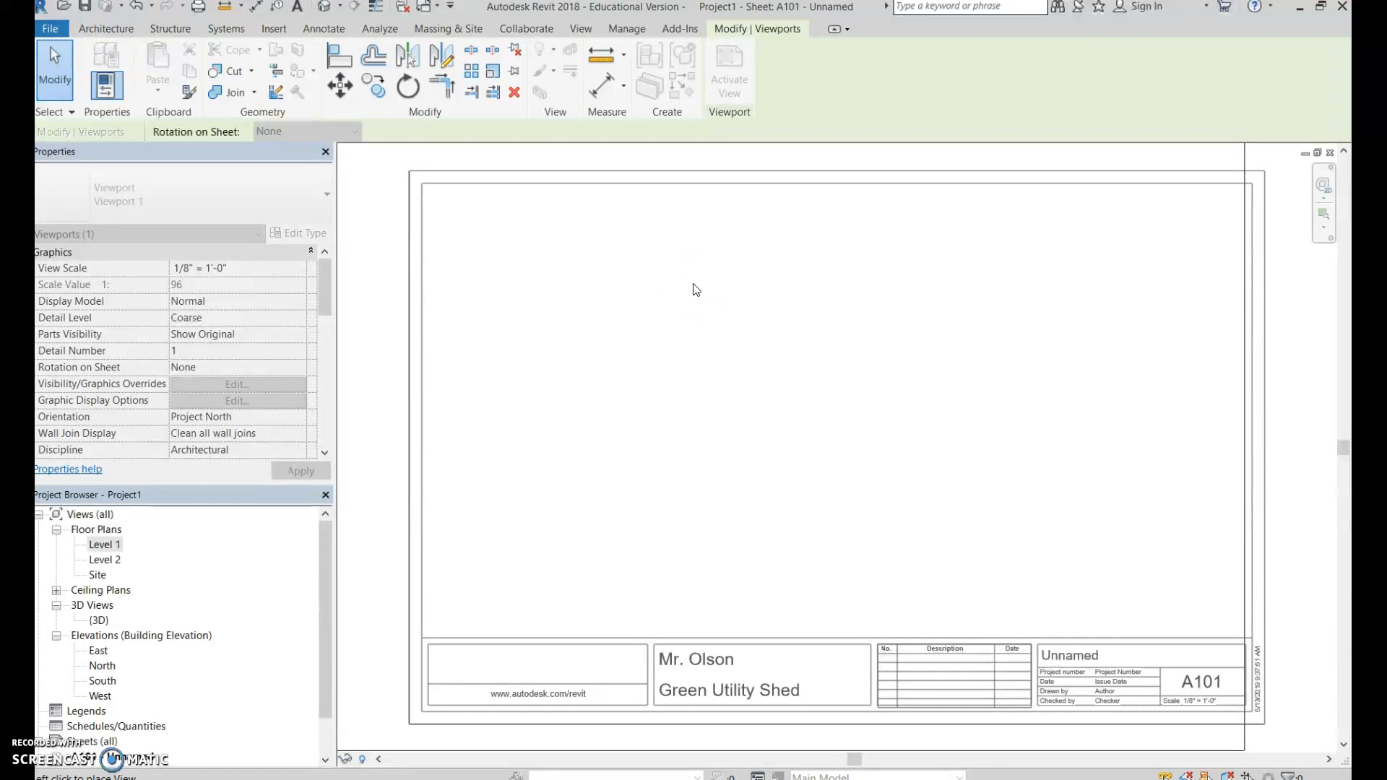
left_click(705, 241)
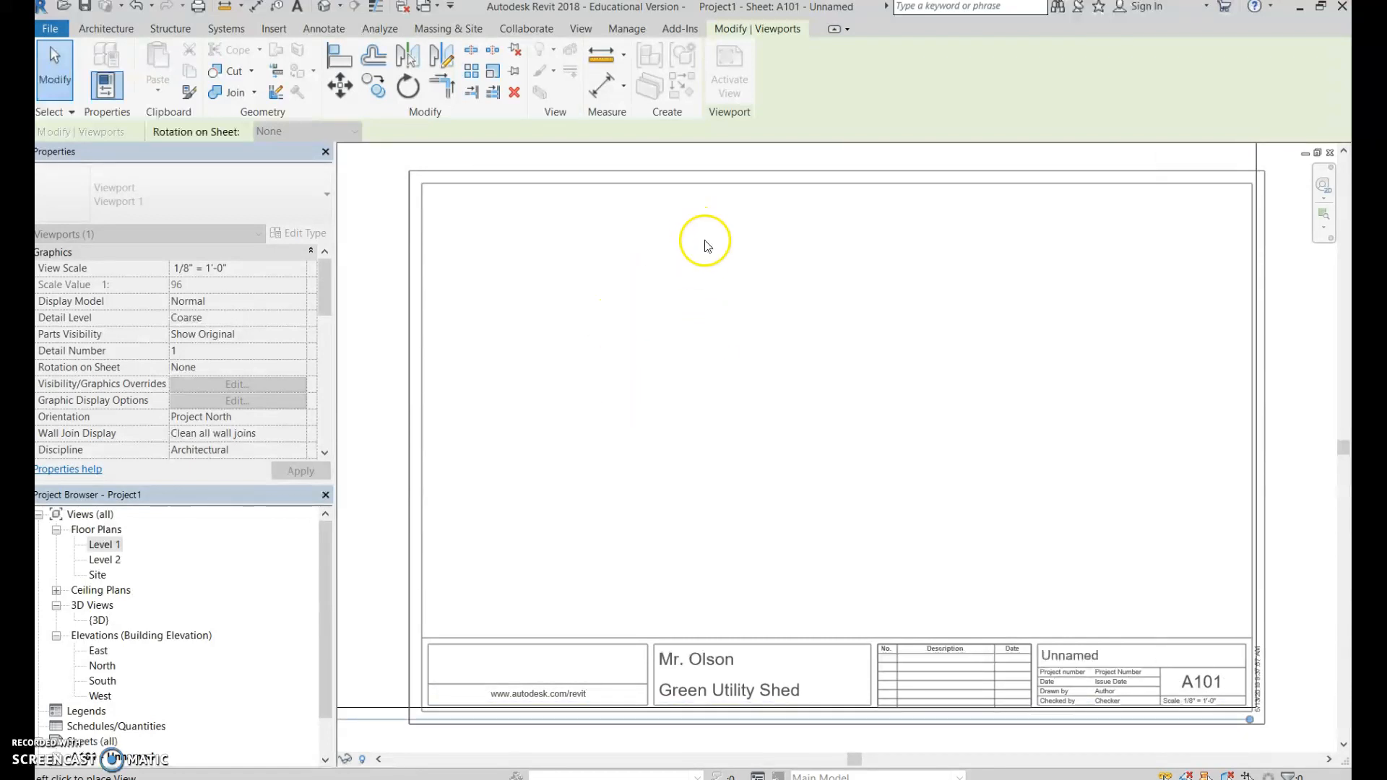